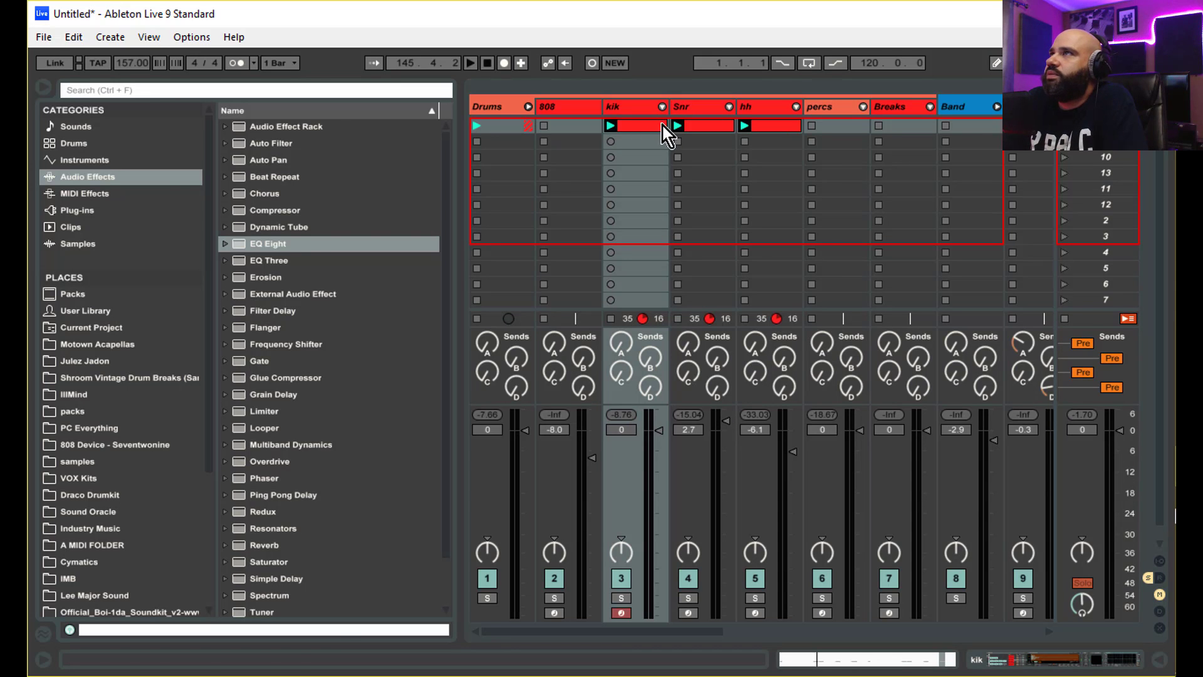
# Step: Lengthen the first KICK_TEQUIFLA note in the kik clip and play back the kick pattern
pyautogui.doubleClick(658, 126)
pyautogui.click(603, 305)
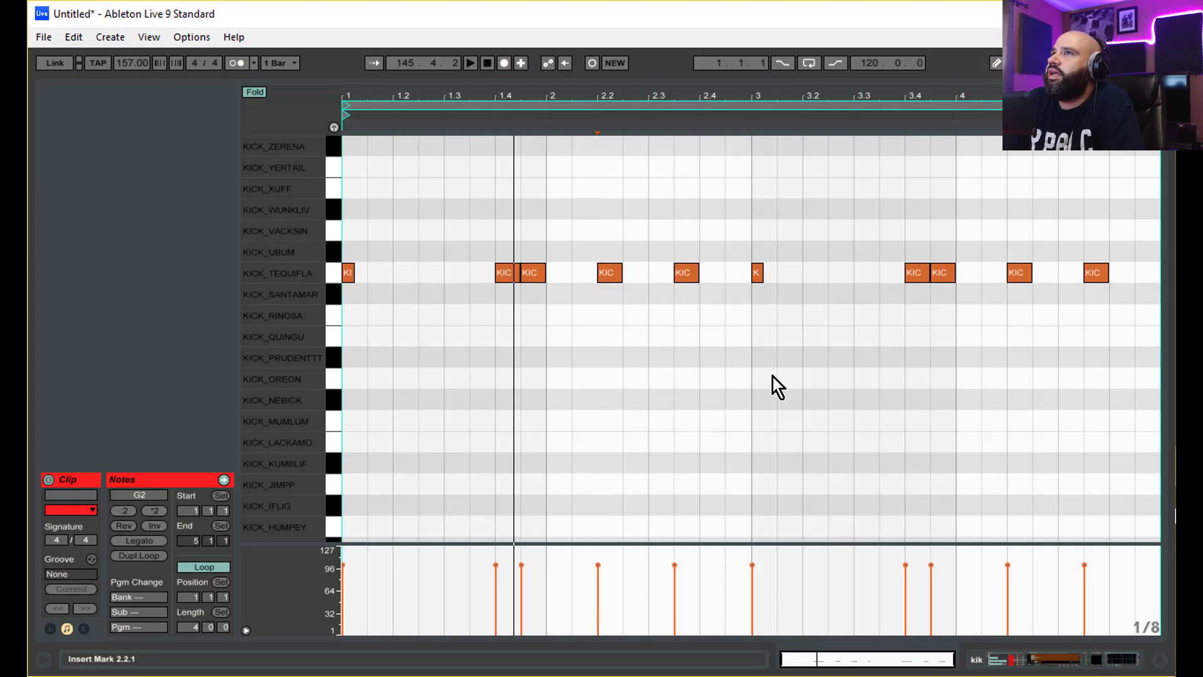
pyautogui.click(776, 376)
pyautogui.click(444, 245)
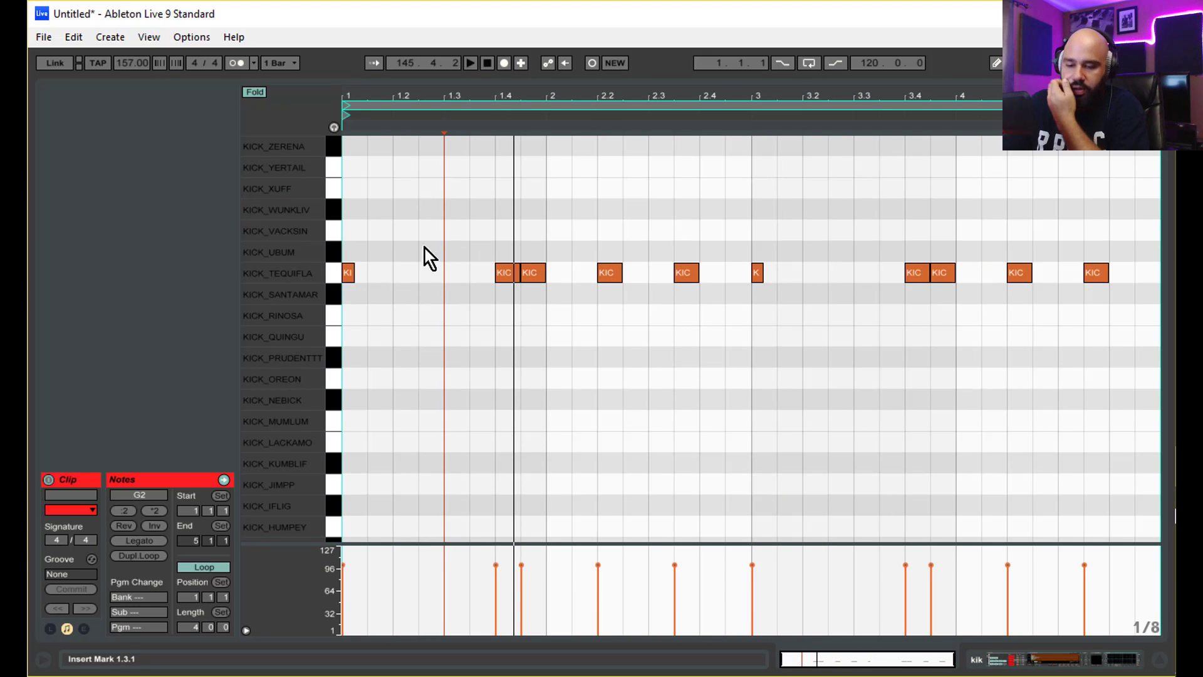
pyautogui.click(356, 294)
pyautogui.moveTo(356, 280); pyautogui.dragTo(366, 283)
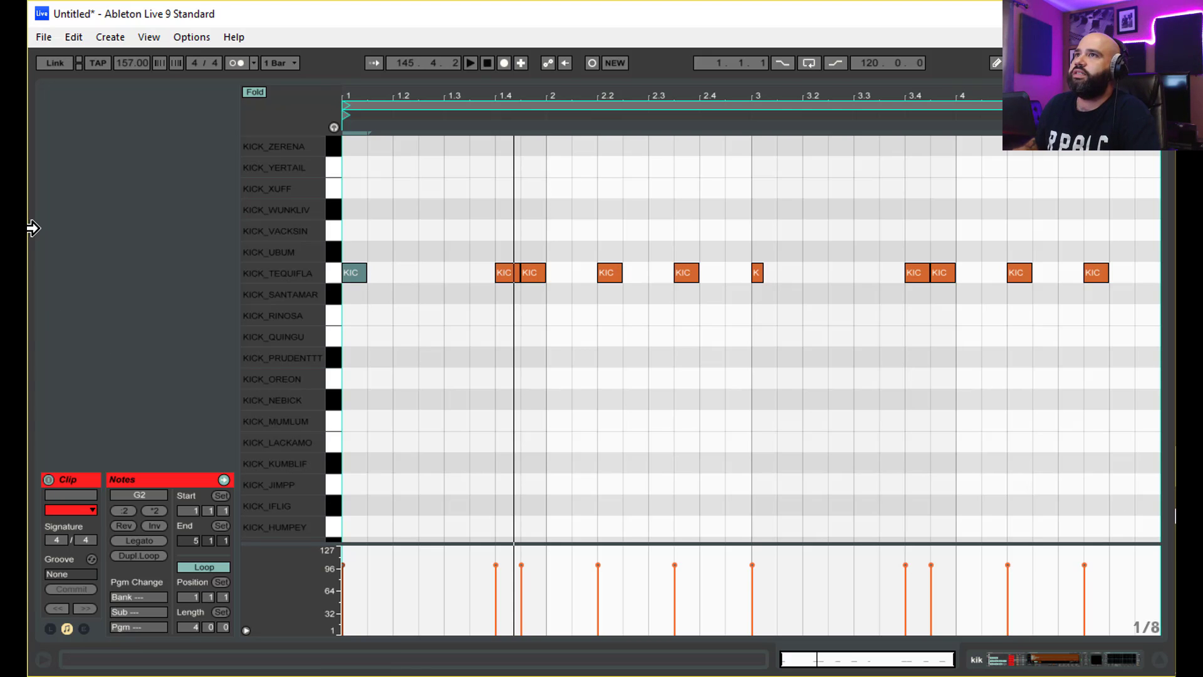
pyautogui.press('space')
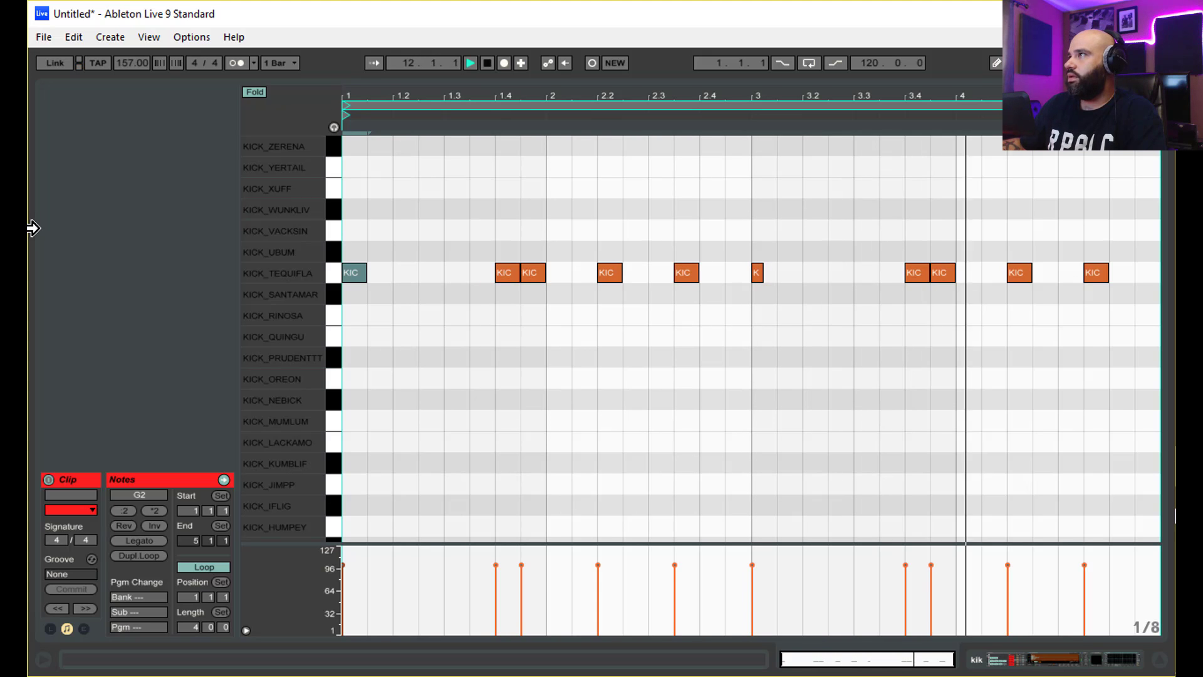
pyautogui.press('space')
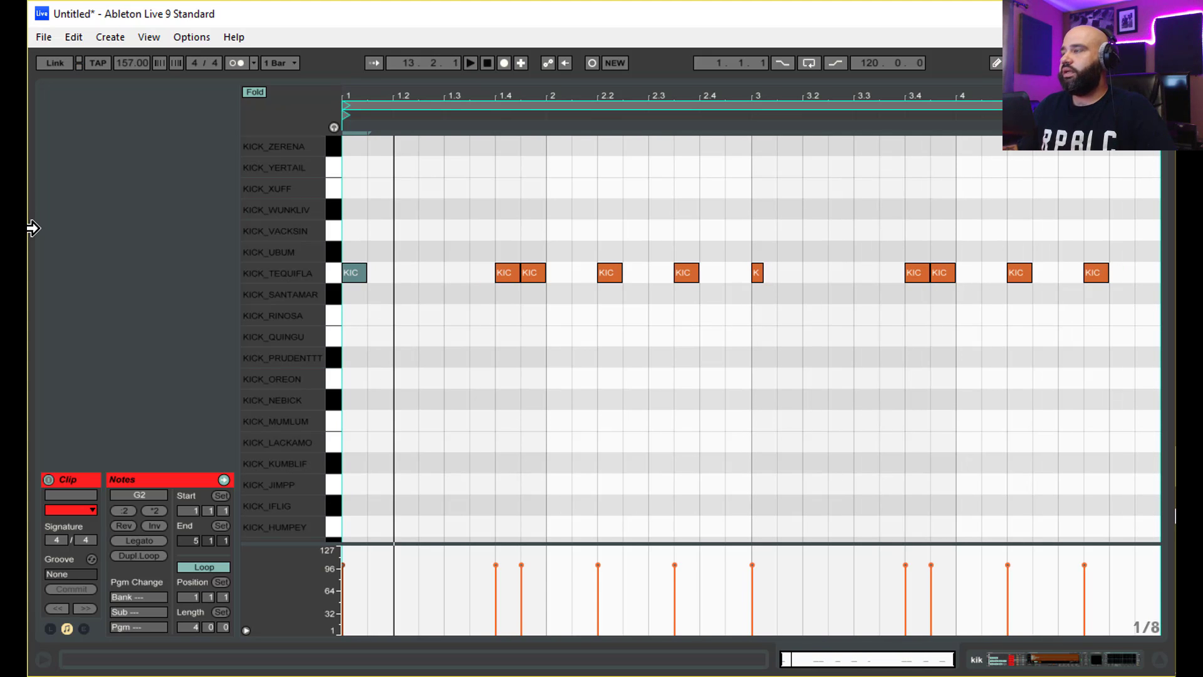
# Step: Bring up the Snr clip's notes and play the beat to hear the snares
pyautogui.press('Right')
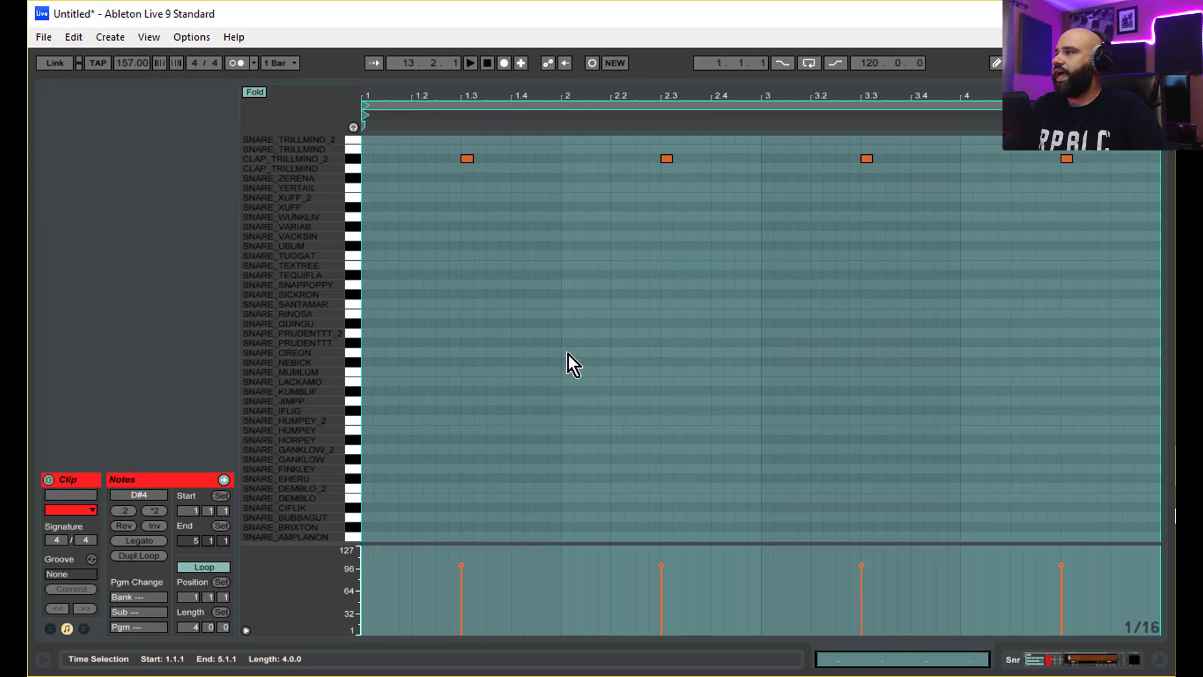
pyautogui.click(504, 235)
pyautogui.scroll(3, 533, 432)
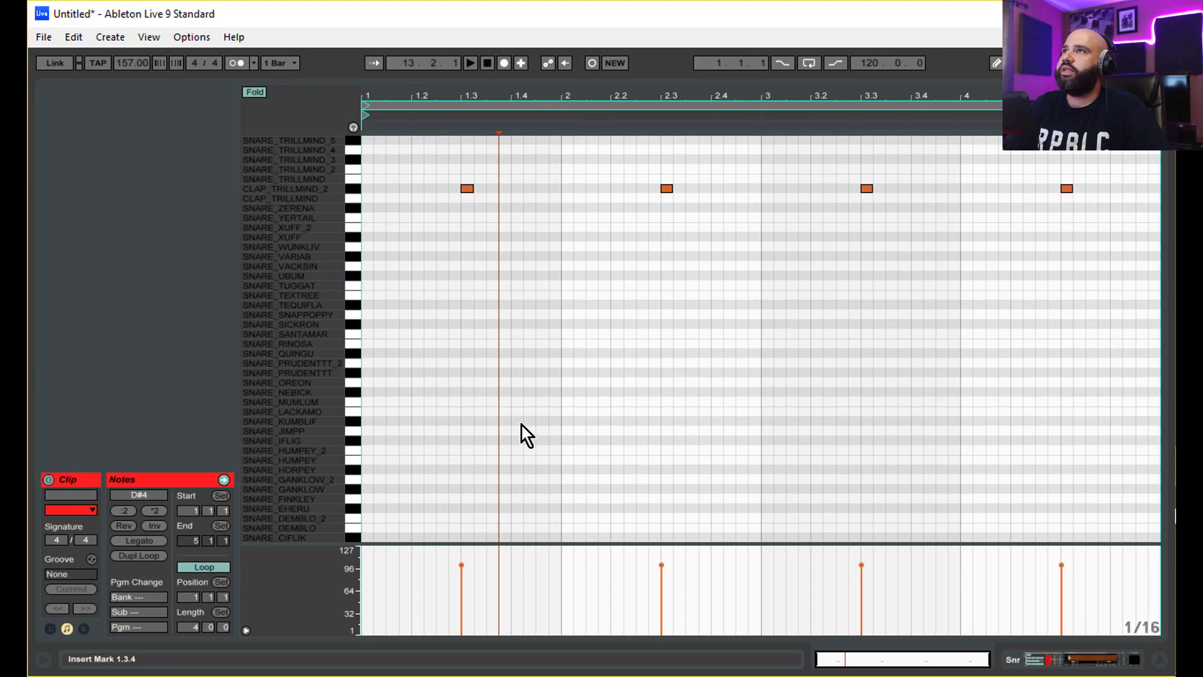
pyautogui.press('space')
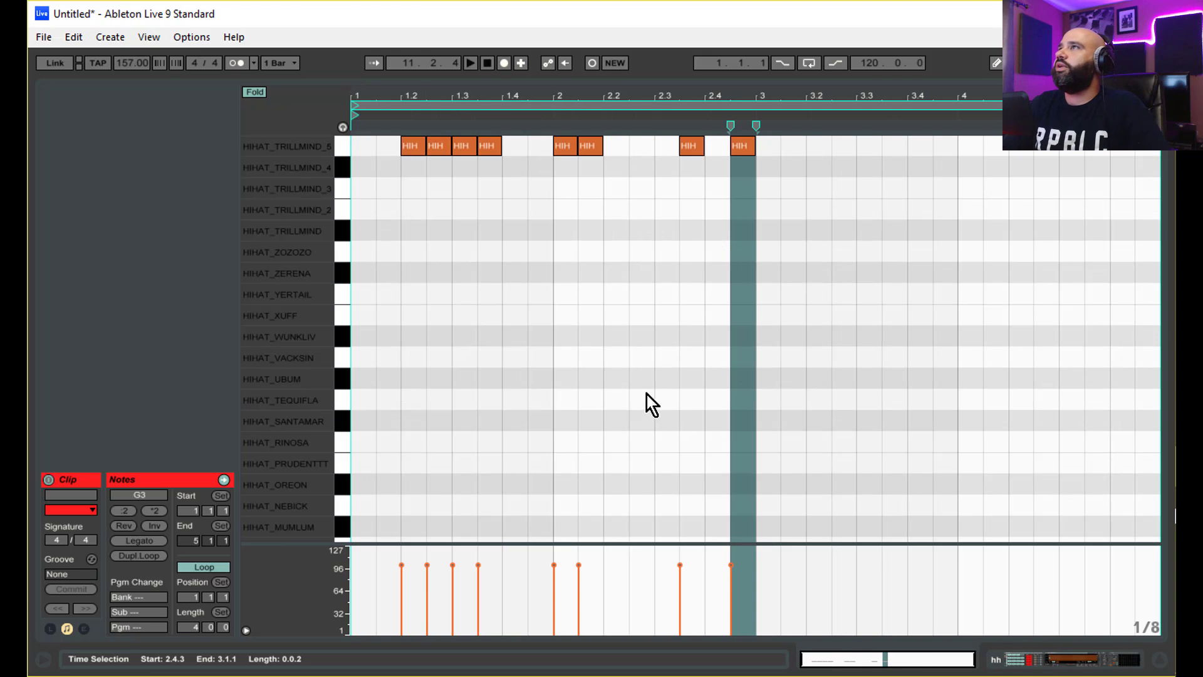
# Step: Duplicate the HIHAT_TRILLMIND_5 notes from bars 1–2 into bars 3–4
pyautogui.click(668, 288)
pyautogui.click(756, 187)
pyautogui.click(347, 152)
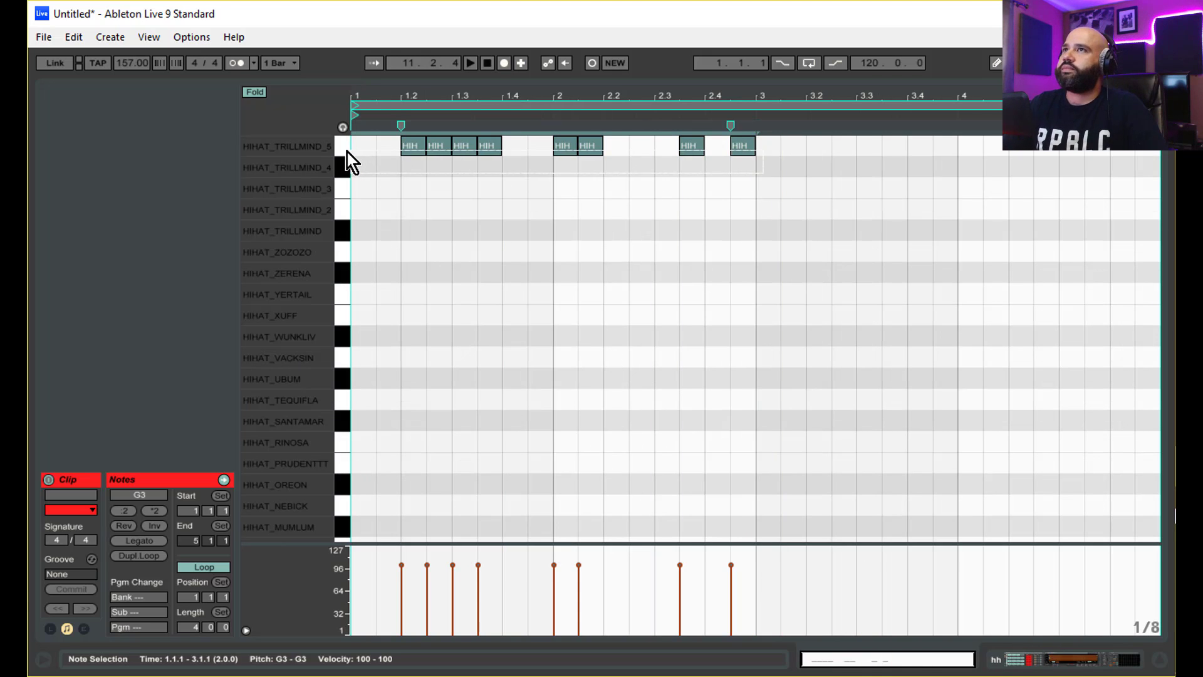
pyautogui.hotkey('ctrl', 'd')
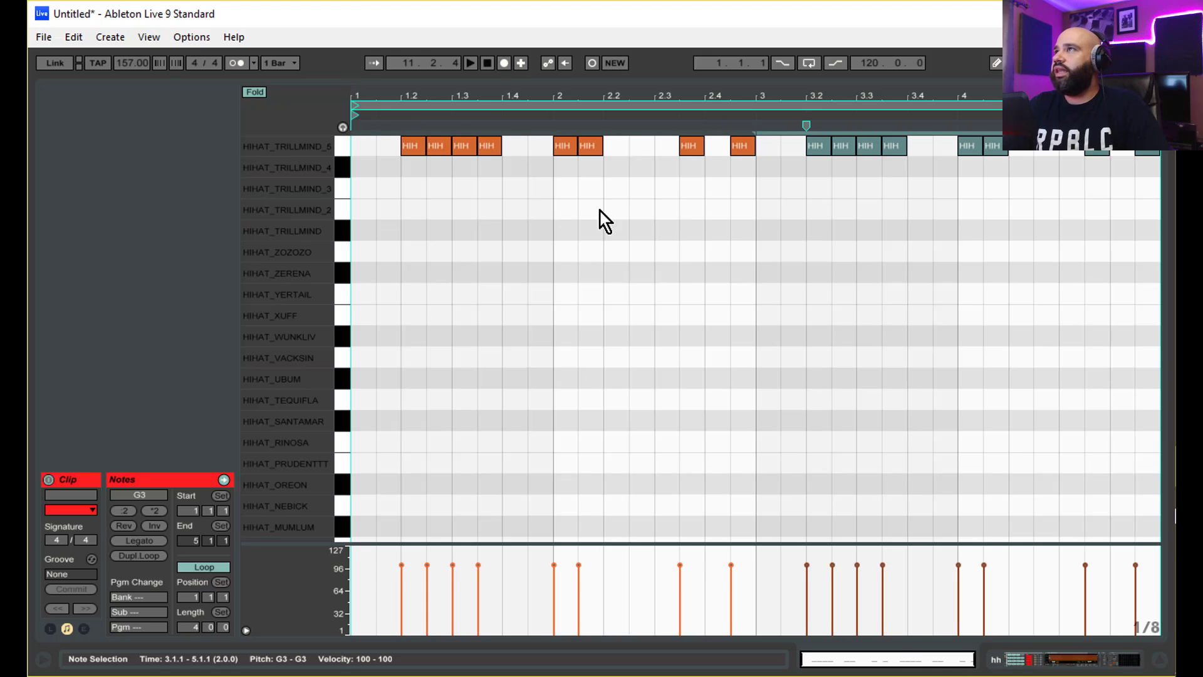
pyautogui.click(884, 210)
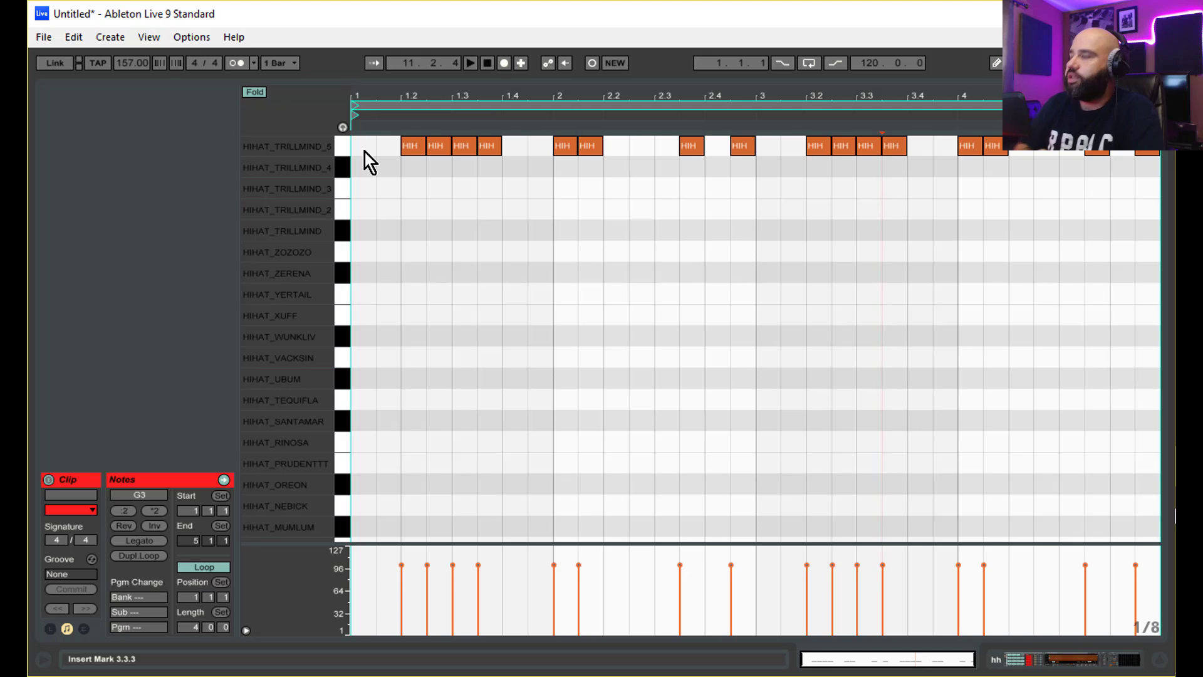
# Step: Play back the hi-hat pattern, preview HIHAT_TRILLMIND_3, and return to the device view
pyautogui.press('space')
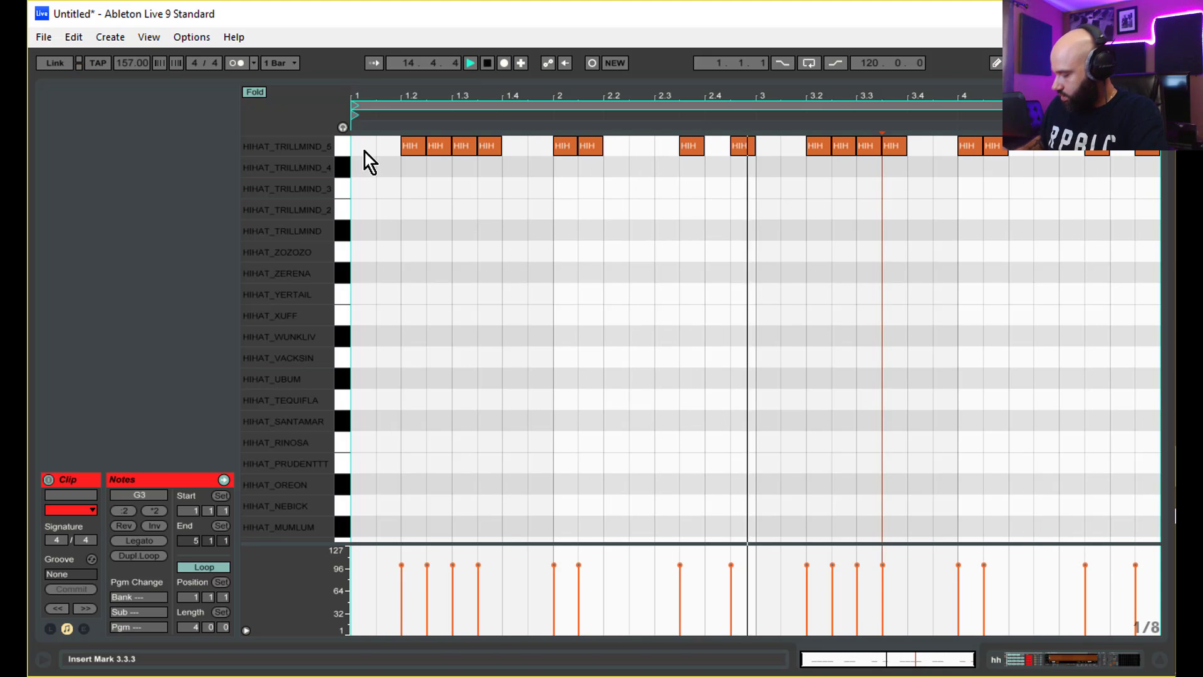
pyautogui.press('space')
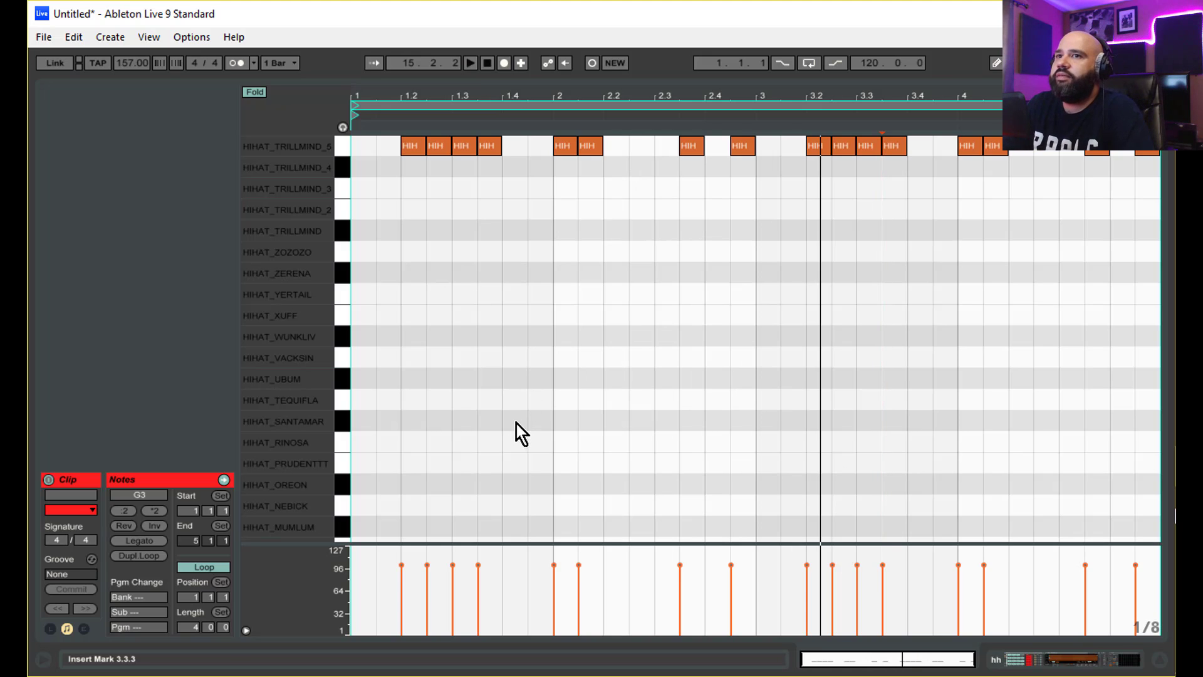
pyautogui.click(338, 188)
pyautogui.scroll(-1, 415, 263)
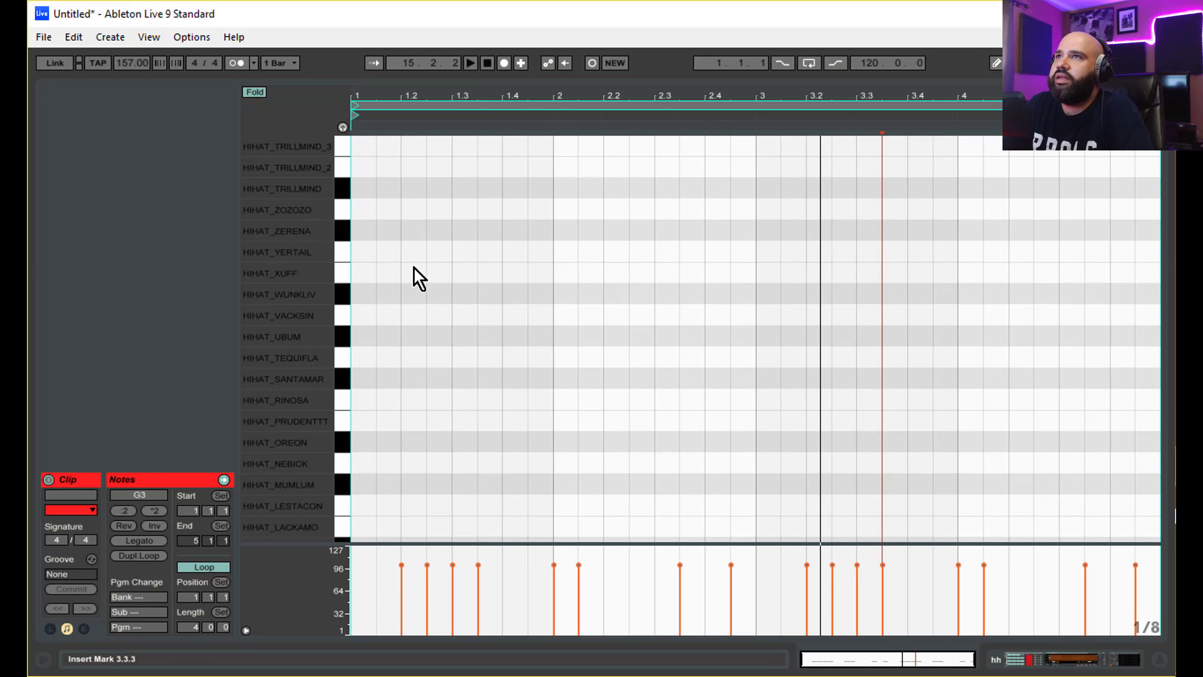
pyautogui.scroll(1, 423, 266)
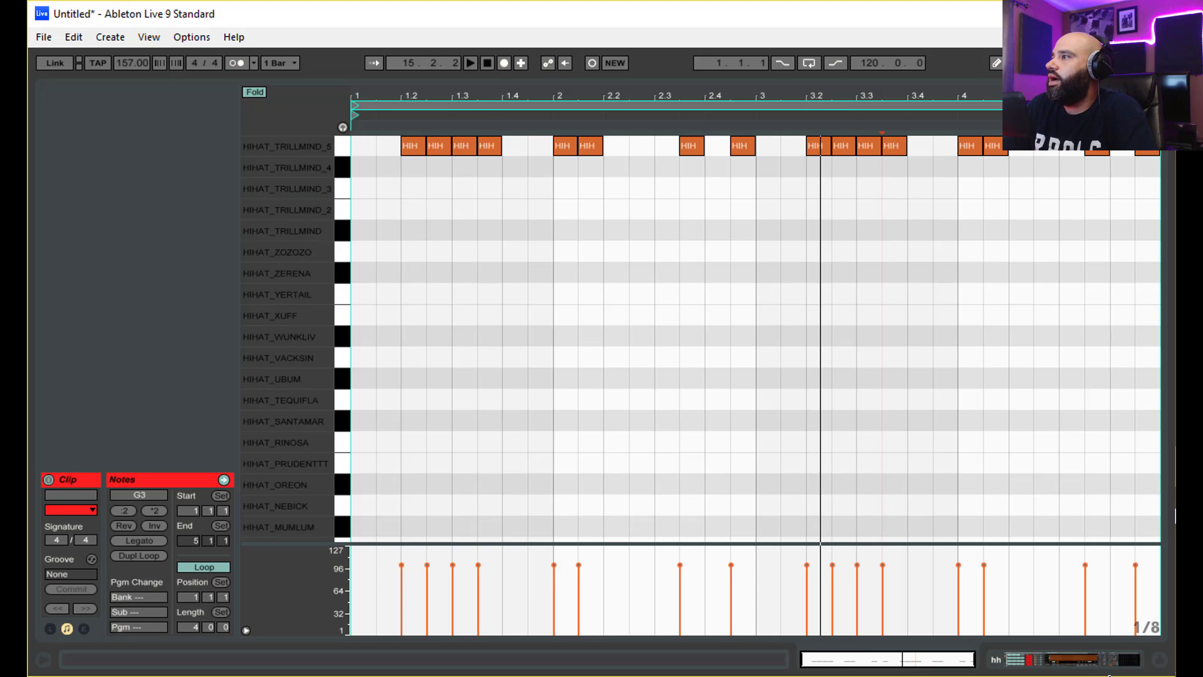
pyautogui.click(1123, 664)
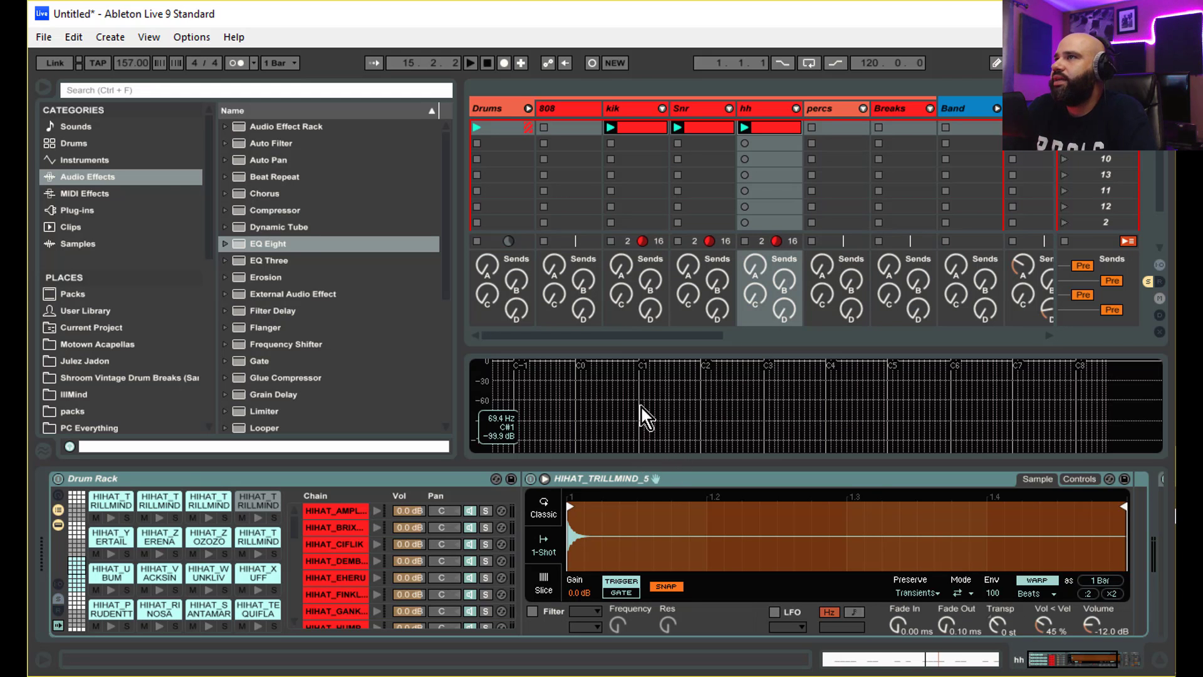
# Step: Create a MIDI clip in 12 Omnisphere's first slot and confirm the PPG Chromapulse patch
pyautogui.moveTo(647, 335); pyautogui.dragTo(758, 251)
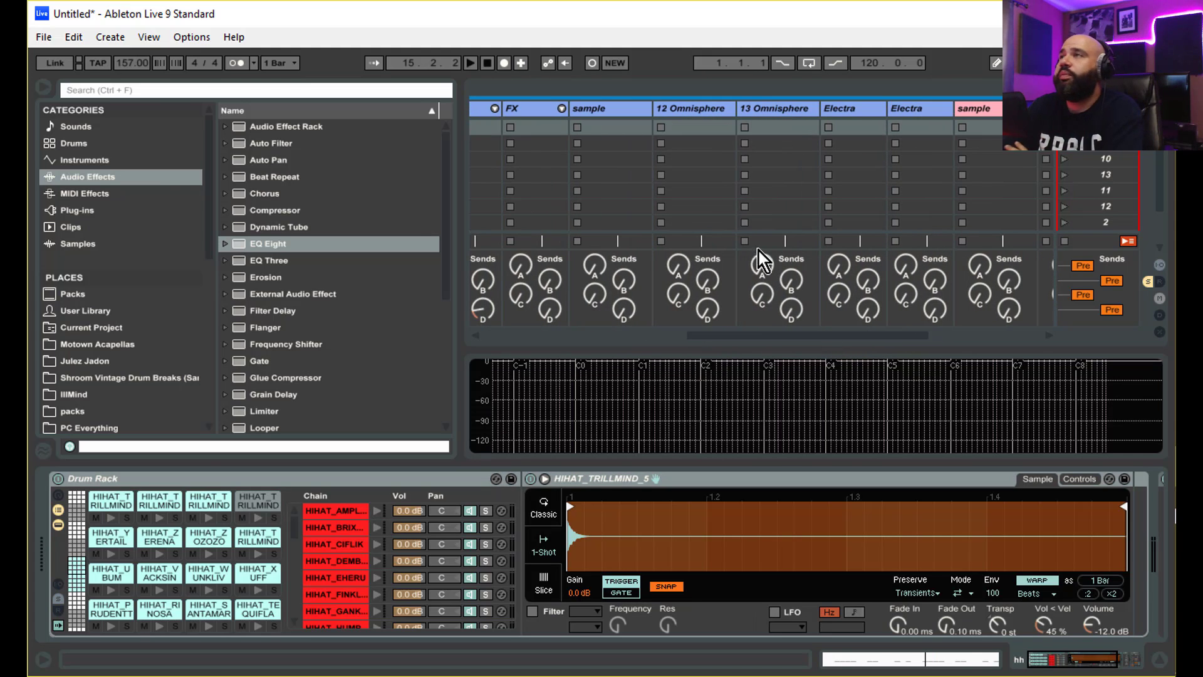
pyautogui.click(712, 117)
pyautogui.doubleClick(707, 129)
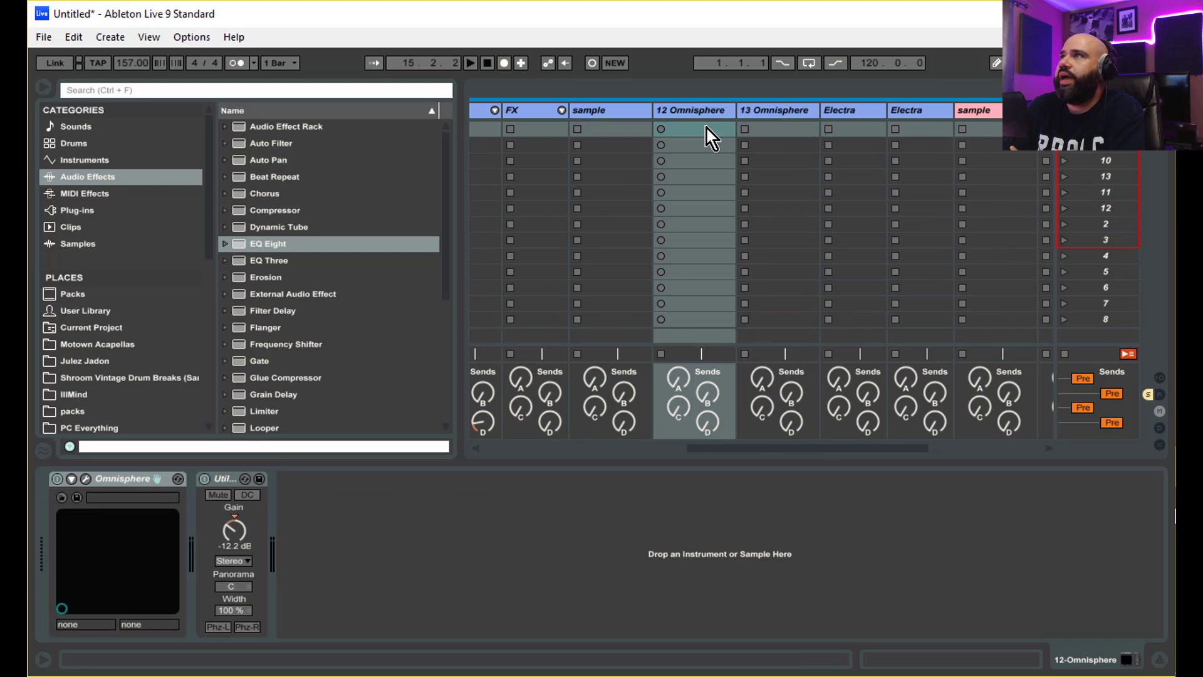
pyautogui.click(1126, 659)
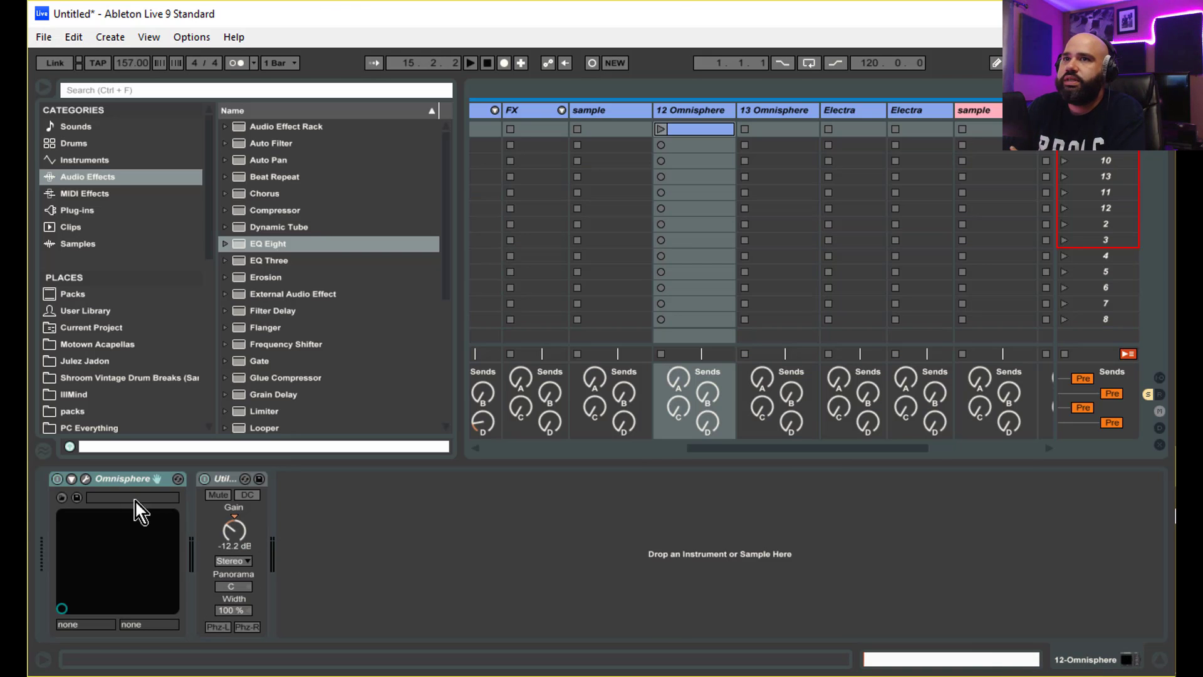
pyautogui.click(86, 478)
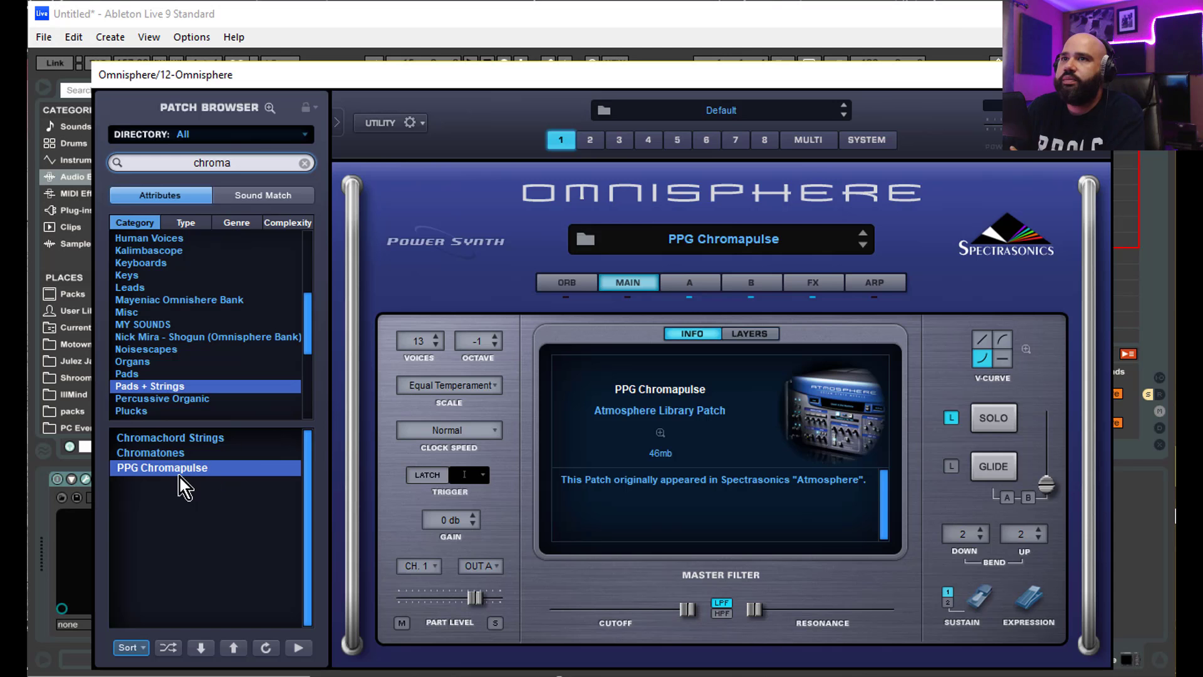
pyautogui.click(1100, 75)
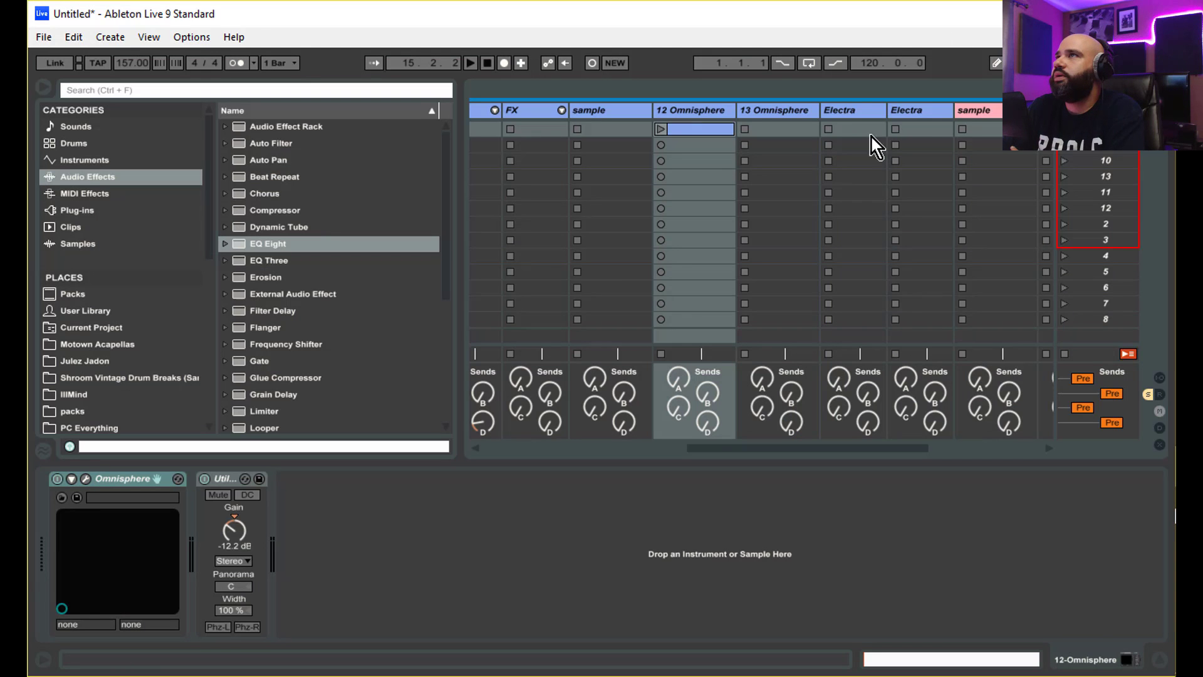
# Step: Write a long D3 pad note at the clip start with velocity 126 and audition it
pyautogui.doubleClick(714, 132)
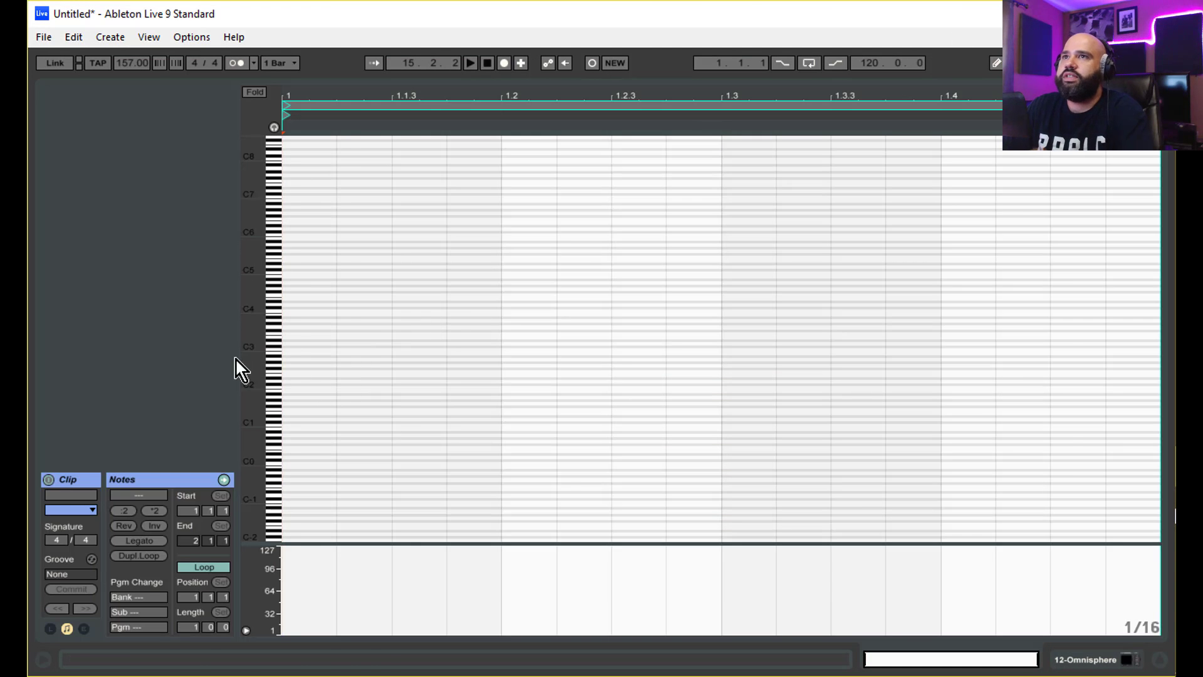
pyautogui.moveTo(251, 338); pyautogui.dragTo(326, 345)
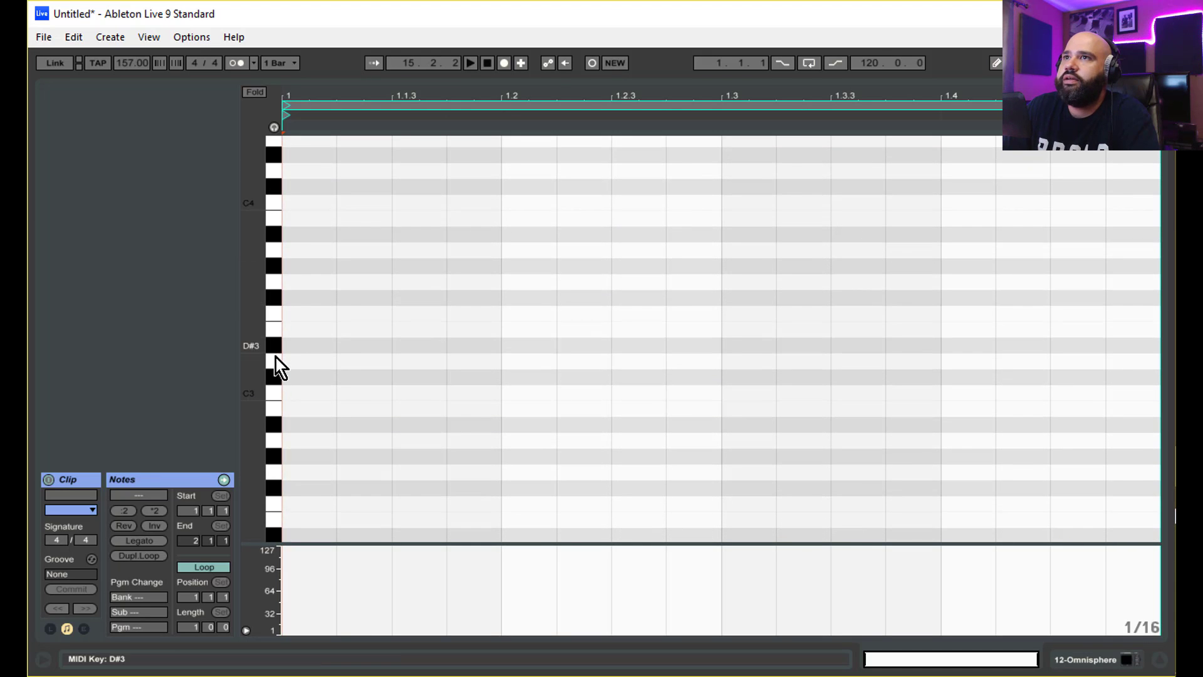
pyautogui.click(276, 126)
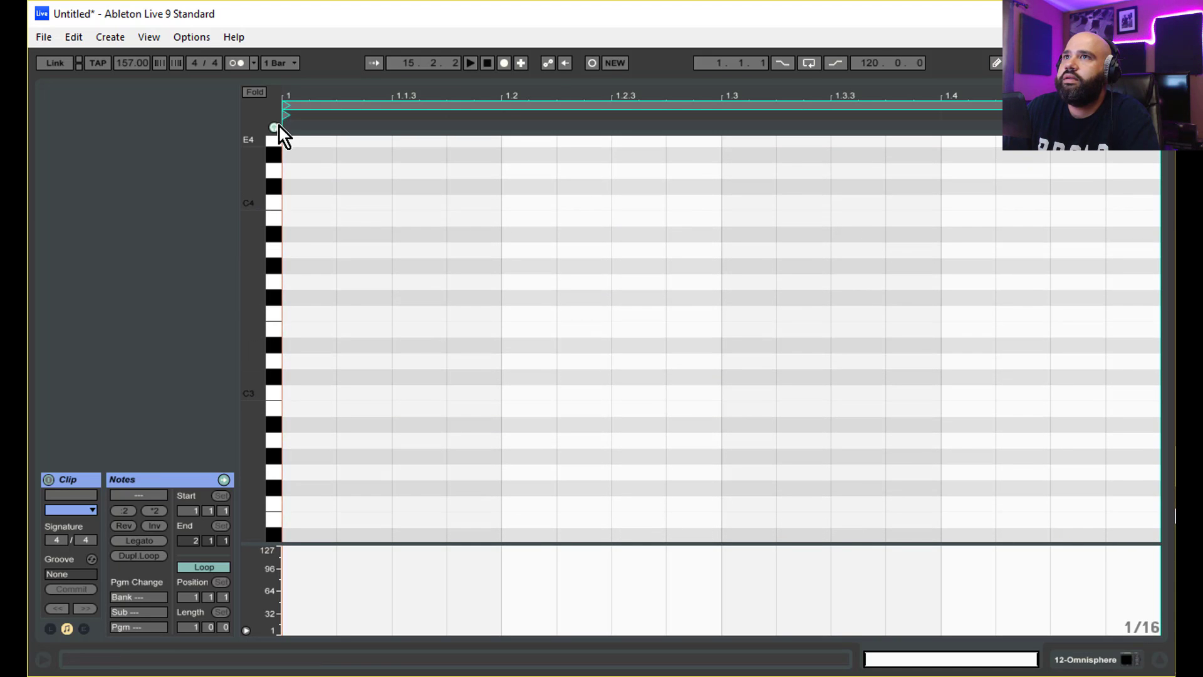
pyautogui.click(277, 357)
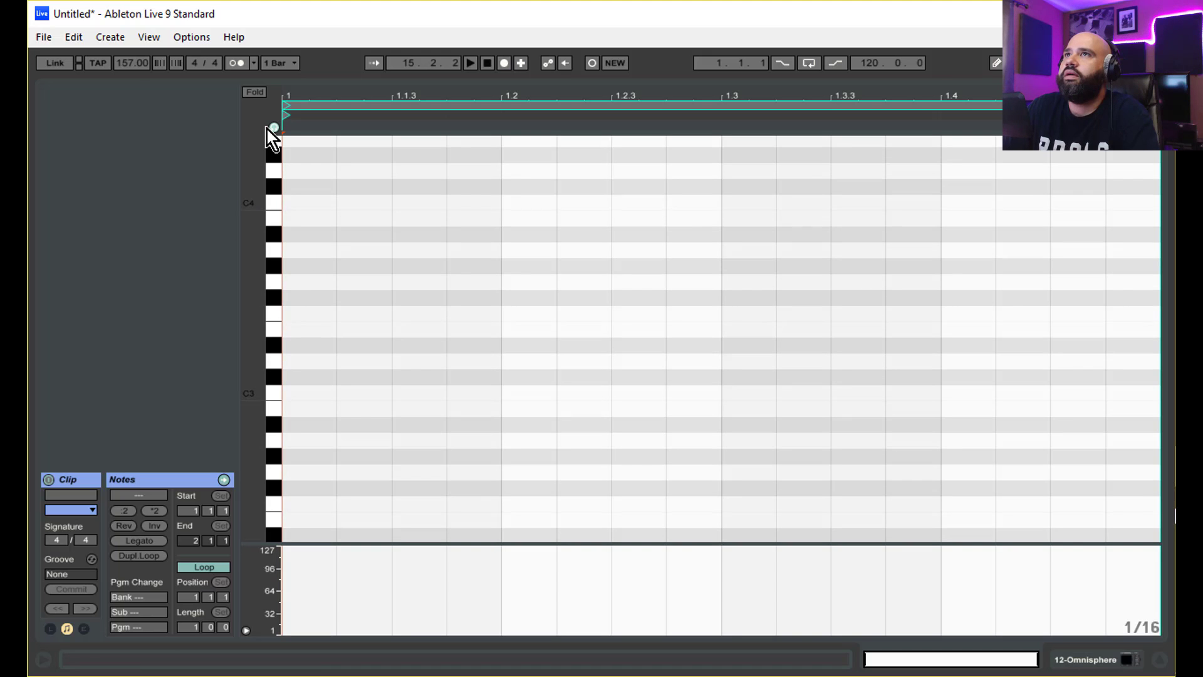
pyautogui.doubleClick(291, 362)
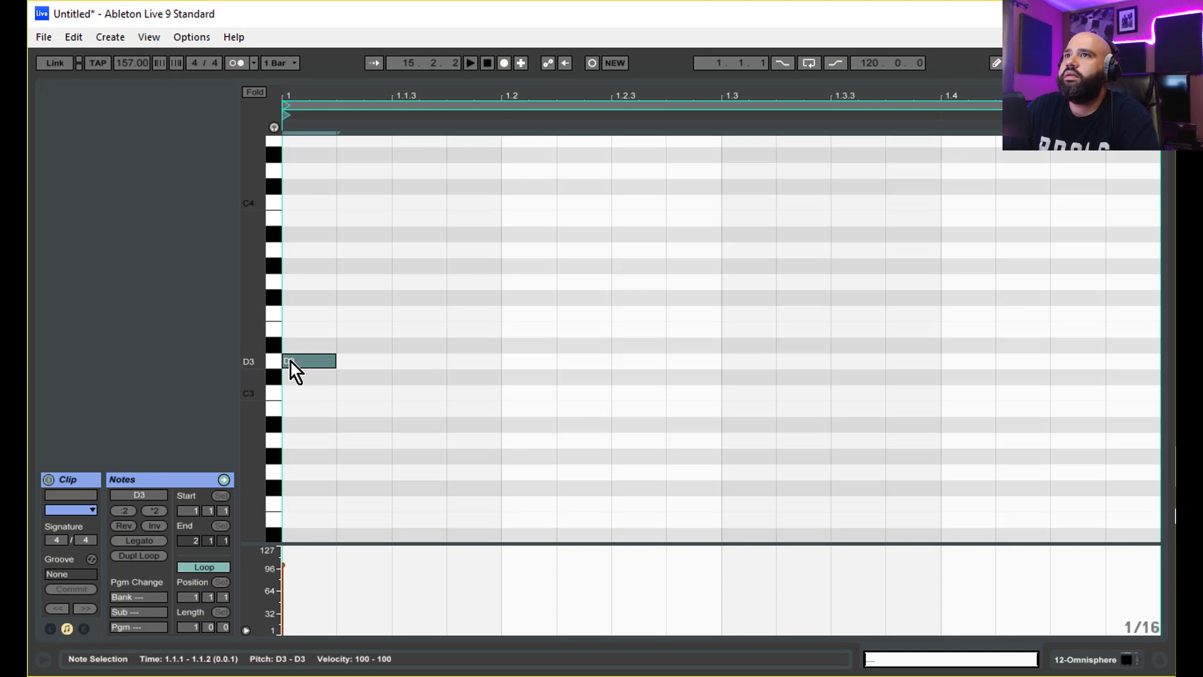
pyautogui.moveTo(336, 366); pyautogui.dragTo(951, 368)
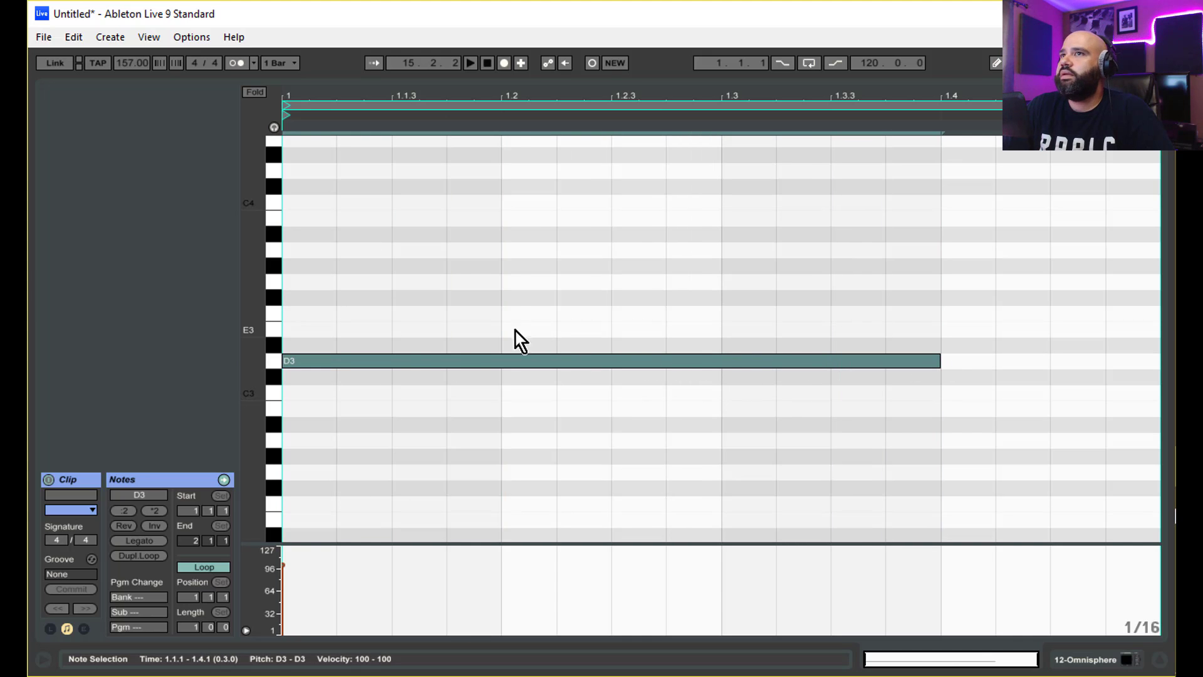
pyautogui.moveTo(397, 359)
pyautogui.keyDown('alt'); pyautogui.mouseDown()
pyautogui.moveTo(397, 341)
pyautogui.moveTo(397, 369)
pyautogui.moveTo(390, 246)
pyautogui.mouseUp(); pyautogui.keyUp('alt')
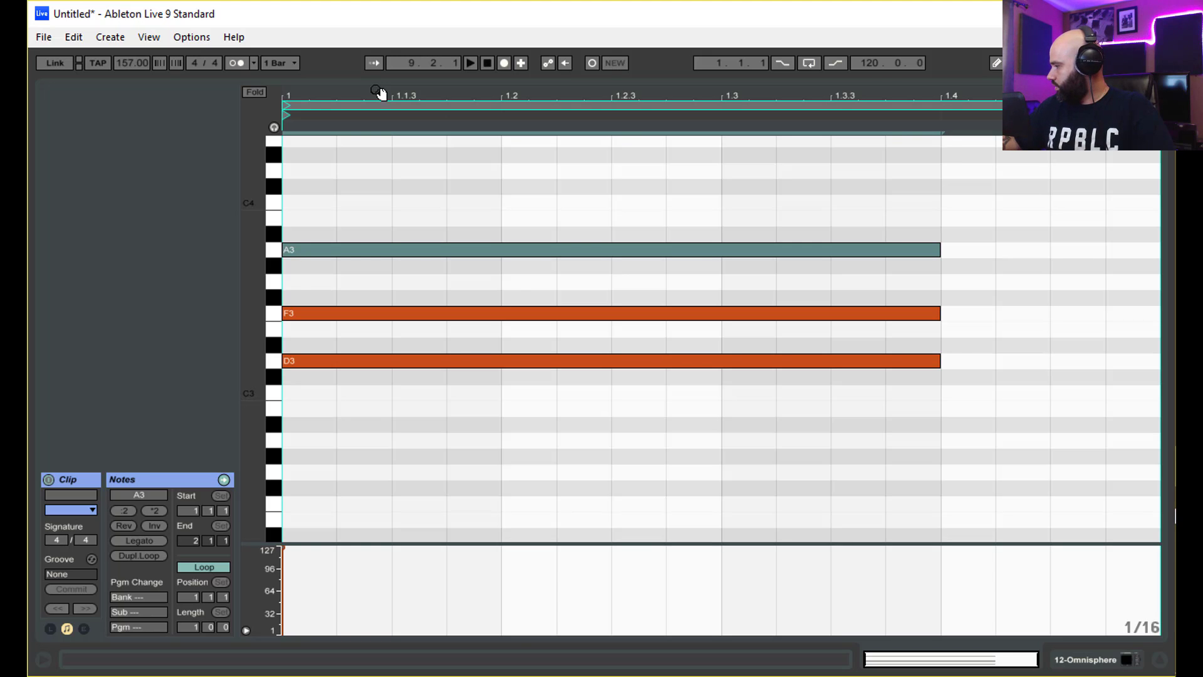
pyautogui.press('space')
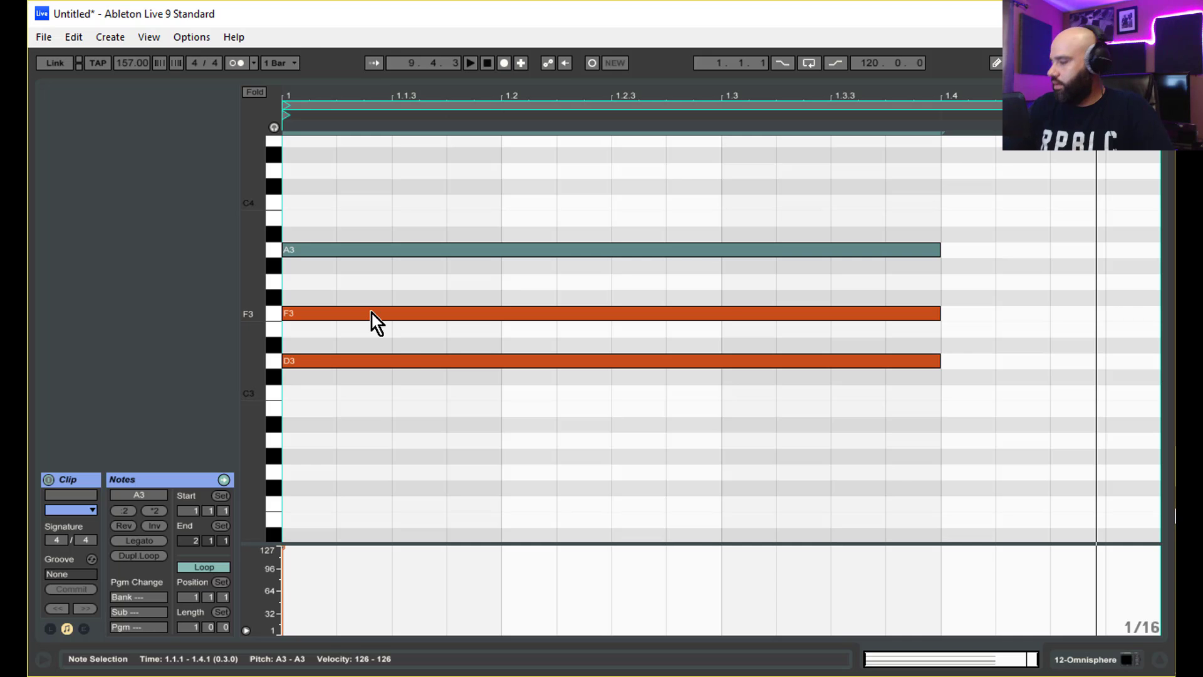
# Step: Repeat the chord into a second bar and shorten the first chord's notes
pyautogui.hotkey('ctrl', 'd')
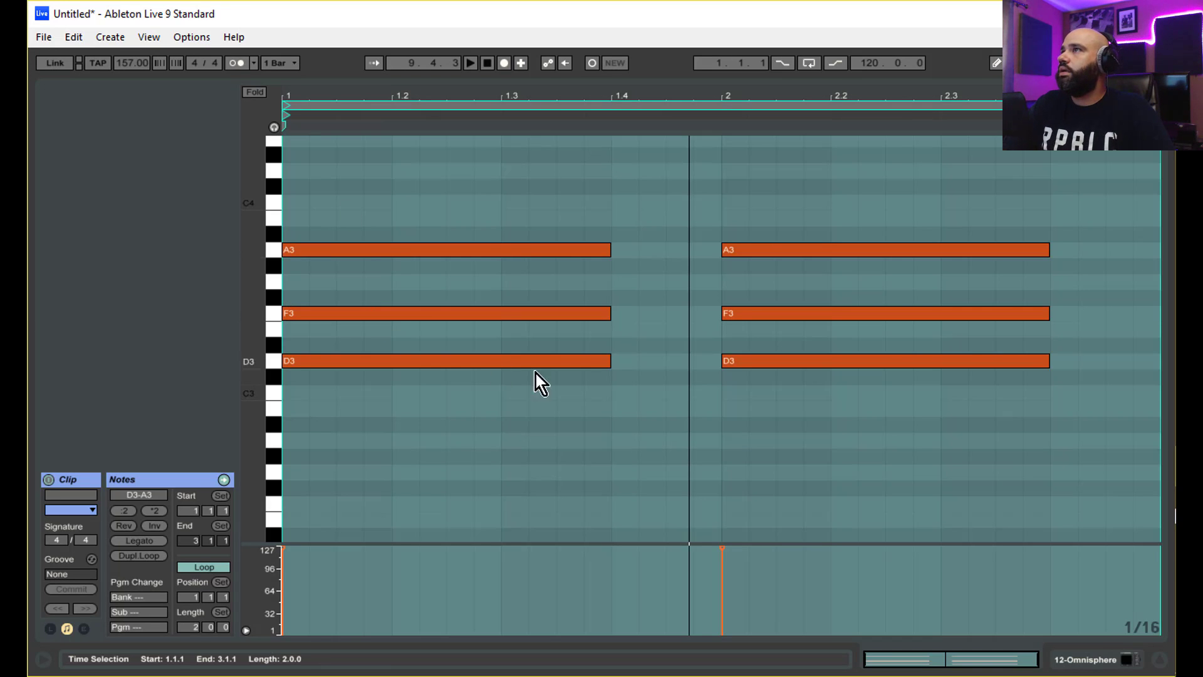
pyautogui.click(679, 210)
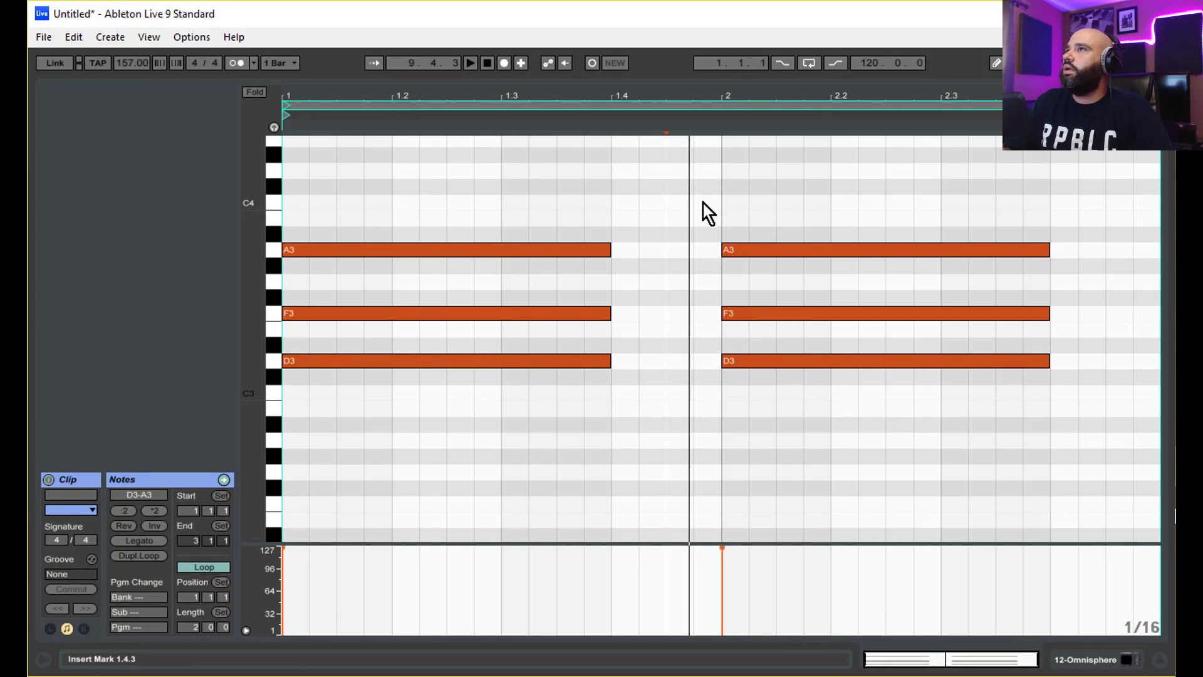
pyautogui.moveTo(703, 203); pyautogui.dragTo(858, 453)
pyautogui.moveTo(532, 201); pyautogui.dragTo(557, 362)
pyautogui.moveTo(685, 227); pyautogui.dragTo(657, 361)
pyautogui.click(635, 371)
# Step: Raise the second chord's F3 to G3 so it reads D3–G3–A3
pyautogui.click(633, 311)
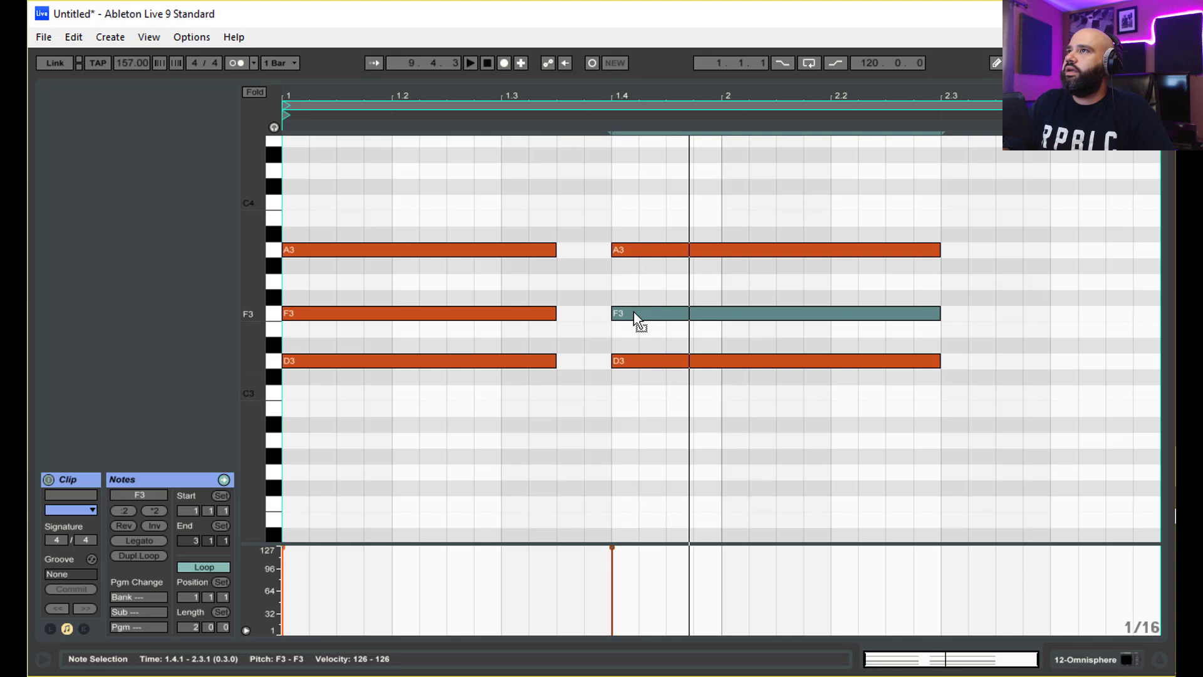
pyautogui.moveTo(633, 311); pyautogui.dragTo(635, 296)
pyautogui.press('Up')
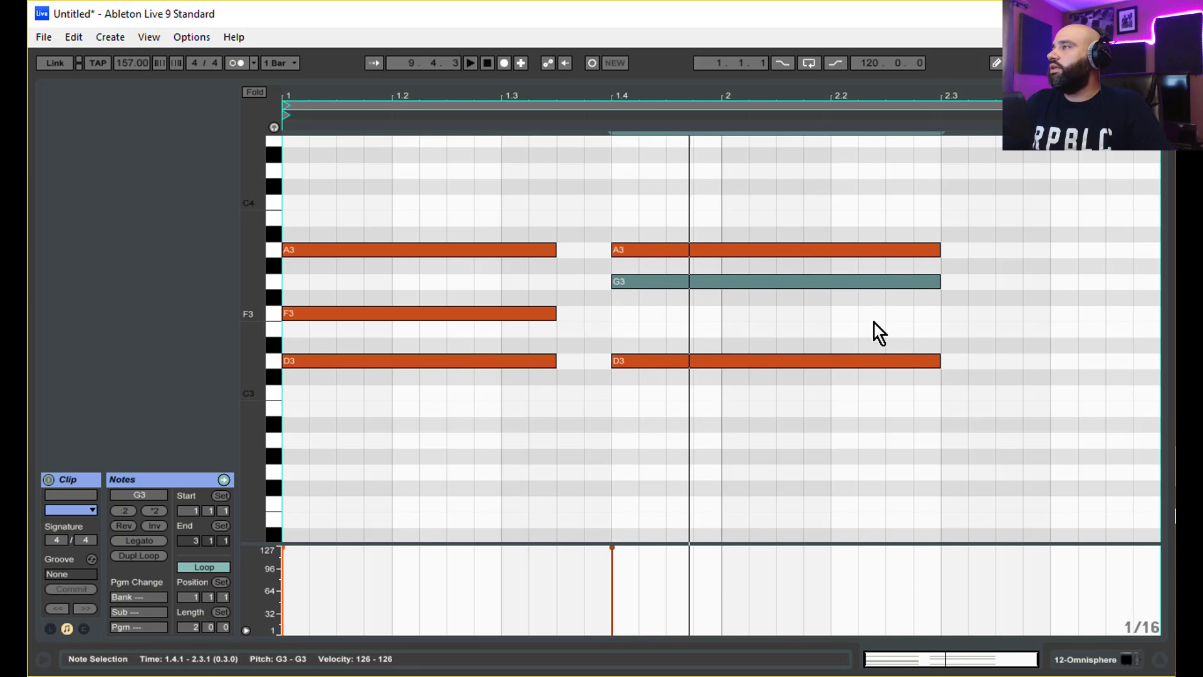
pyautogui.moveTo(867, 182); pyautogui.dragTo(1151, 378)
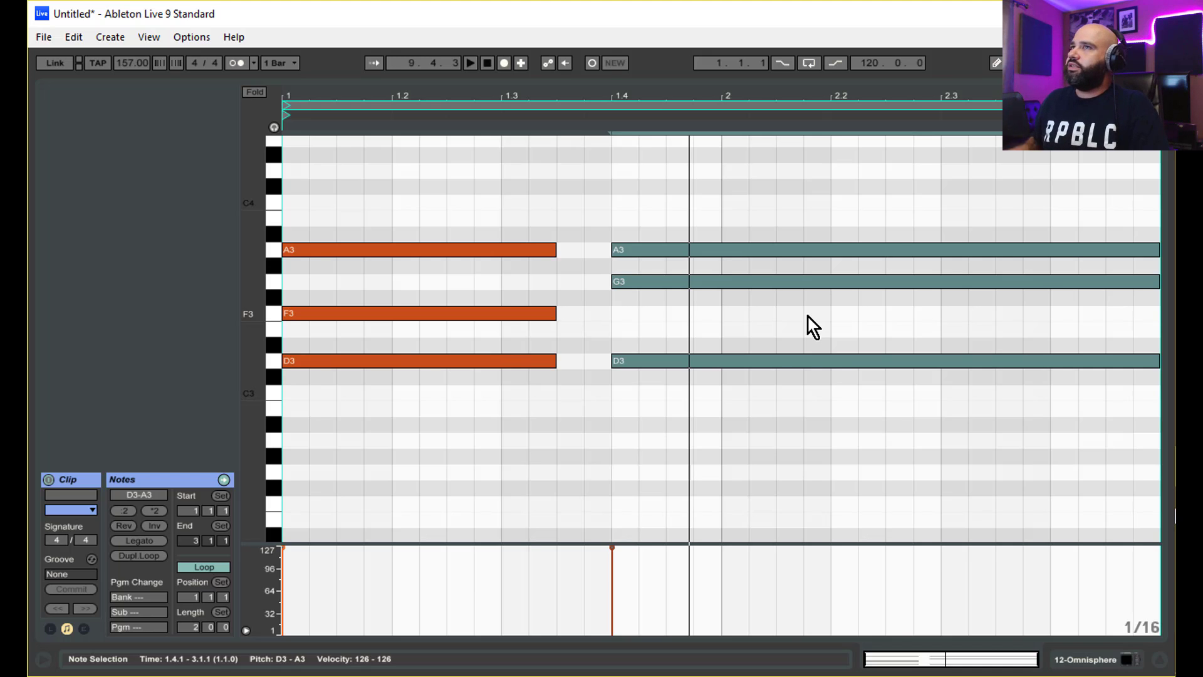
# Step: Shorten the second chord slightly, audition both chords, and double the clip to four bars
pyautogui.press('space')
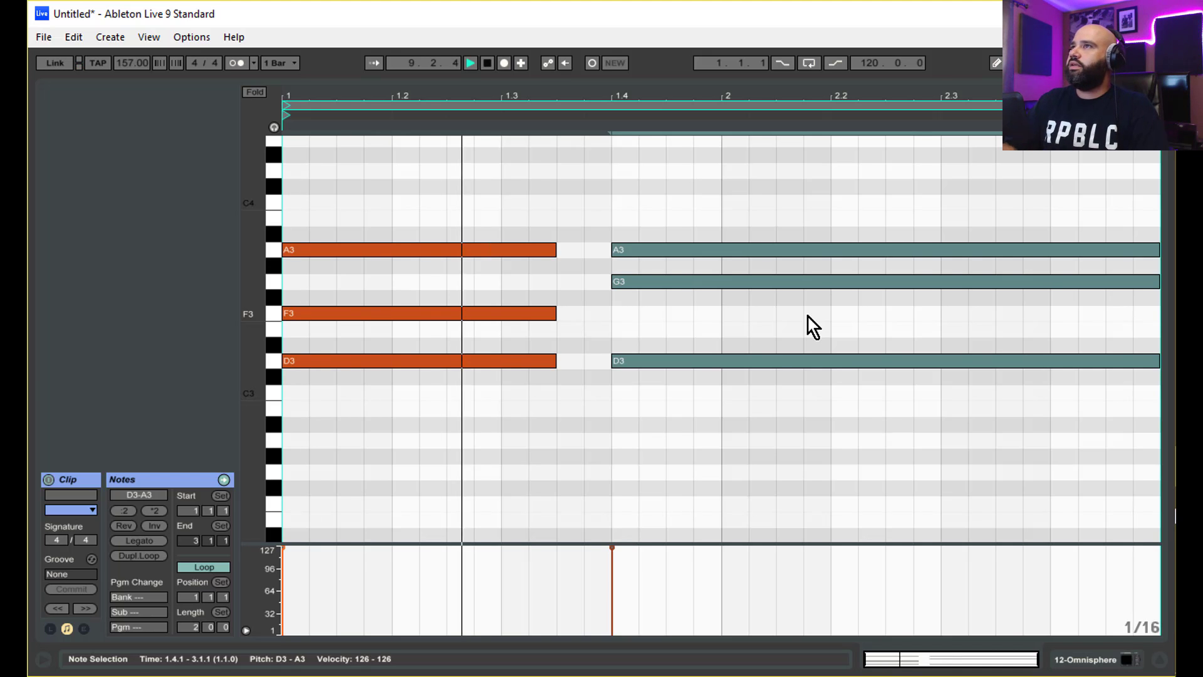
pyautogui.press('space')
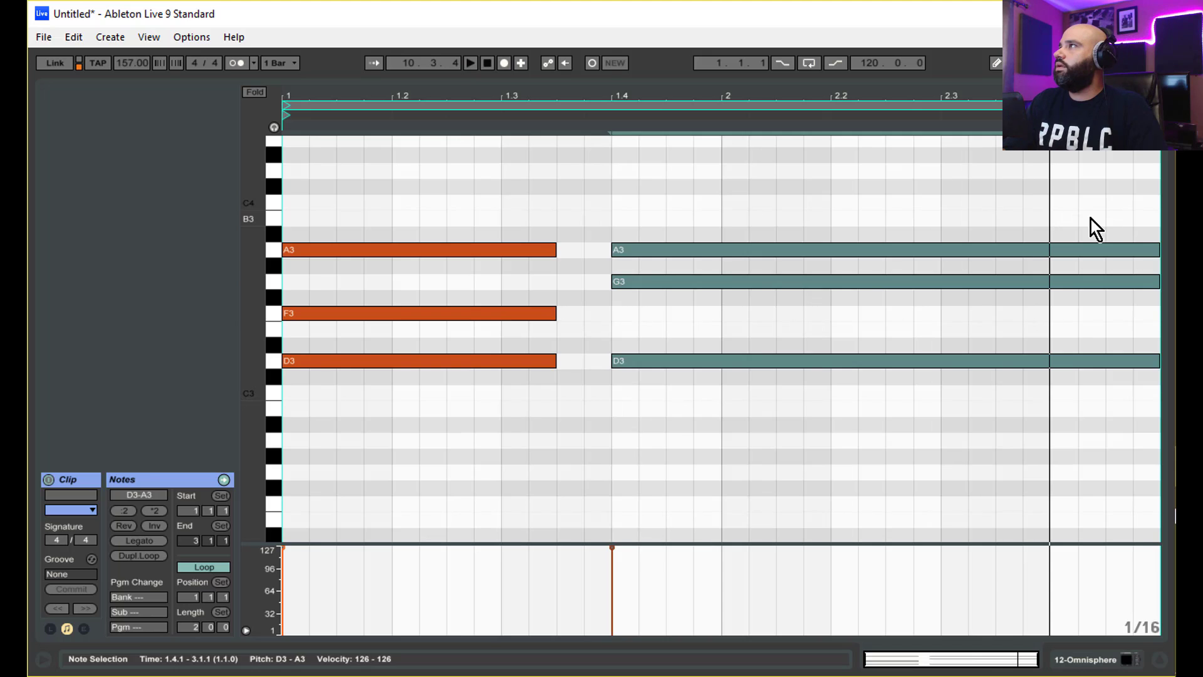
pyautogui.moveTo(1158, 361); pyautogui.dragTo(1106, 362)
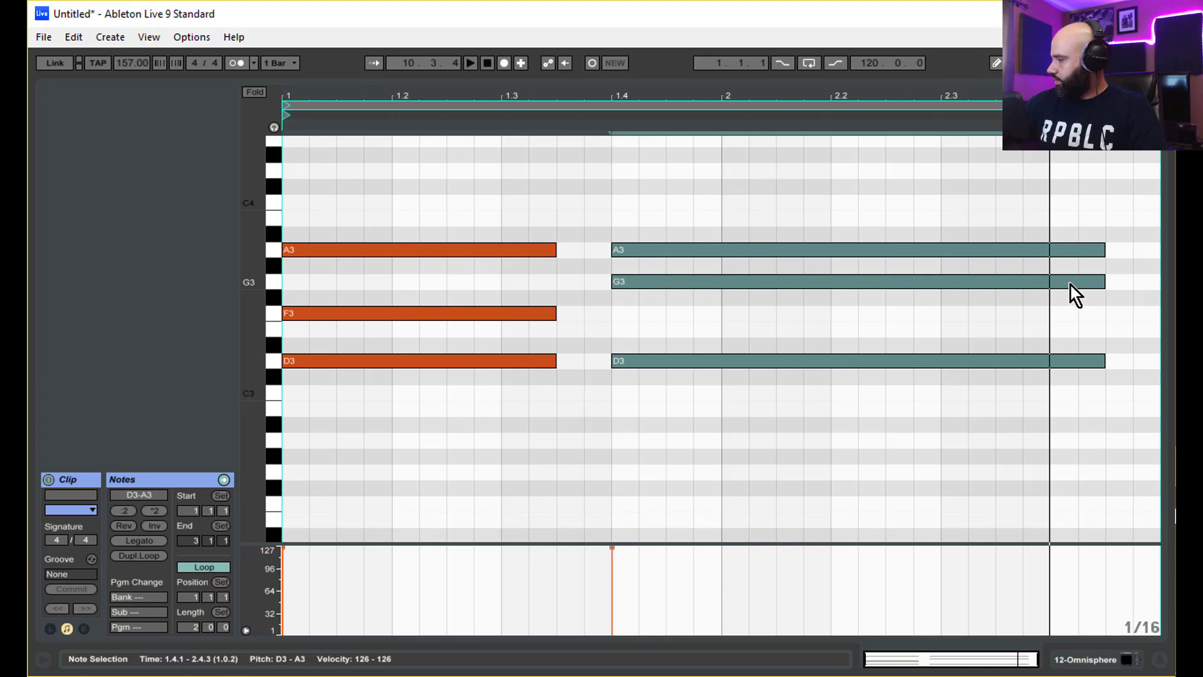
pyautogui.press('space')
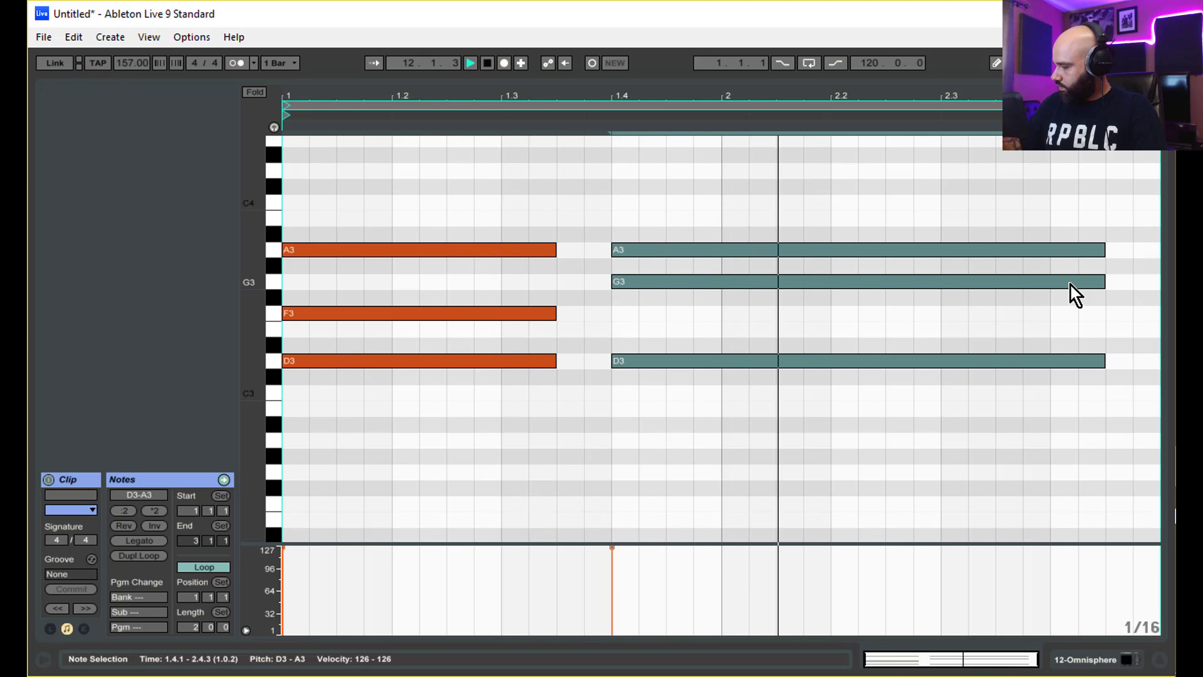
pyautogui.hotkey('ctrl', 'shift', 'd')
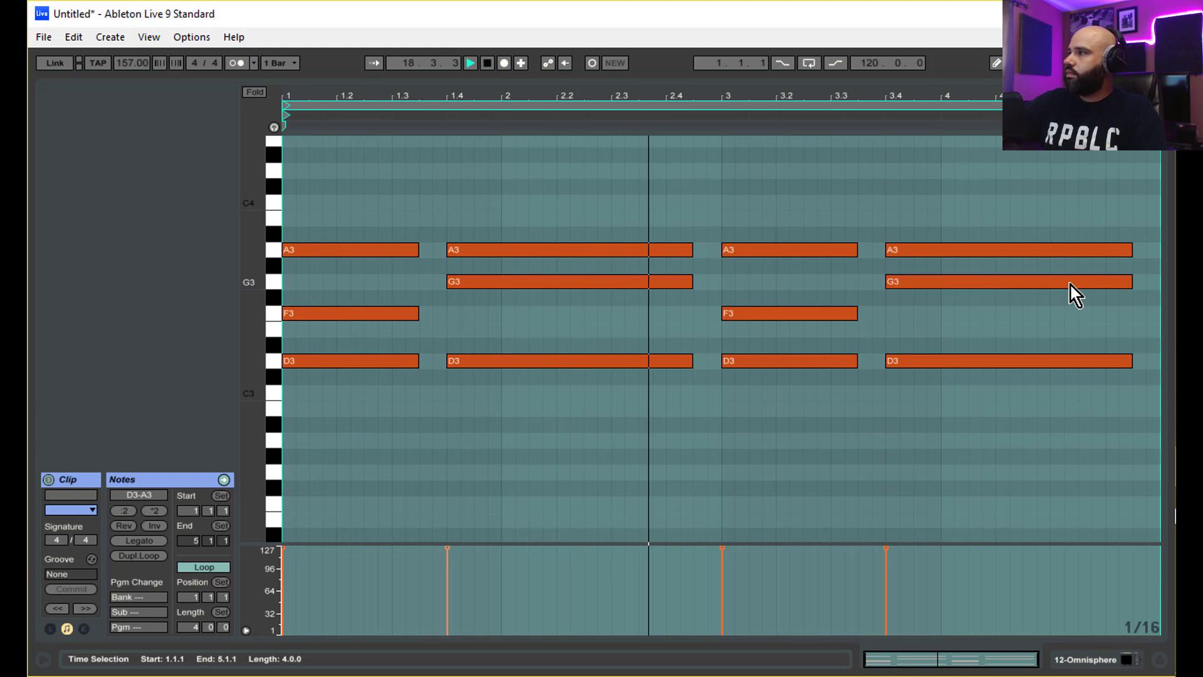
# Step: Lower Omnisphere's PPG Chromapulse Master Filter Cutoff to about 0.354
pyautogui.click(1126, 660)
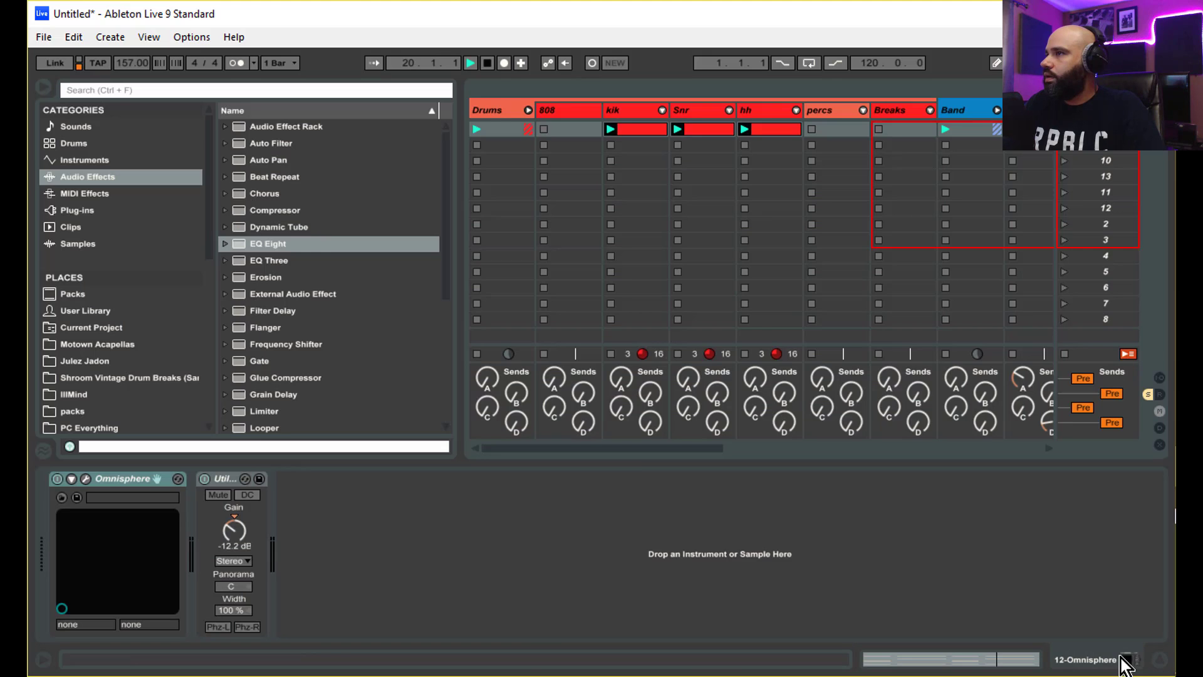
pyautogui.click(88, 479)
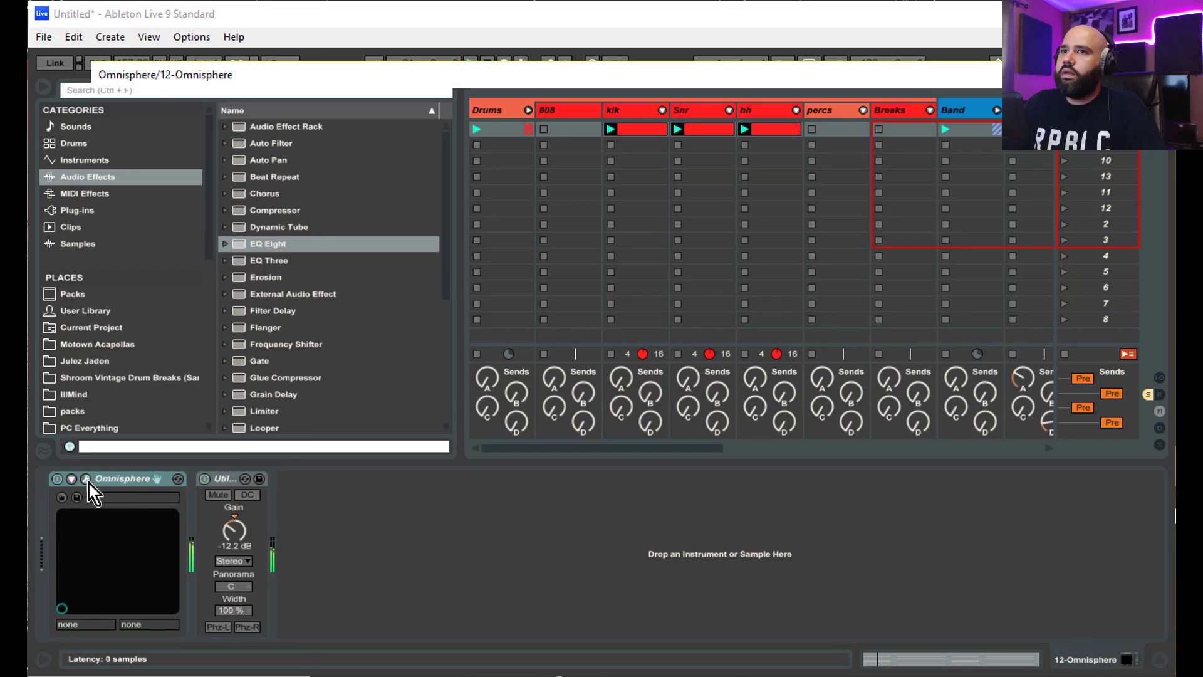
pyautogui.moveTo(682, 607); pyautogui.dragTo(595, 622)
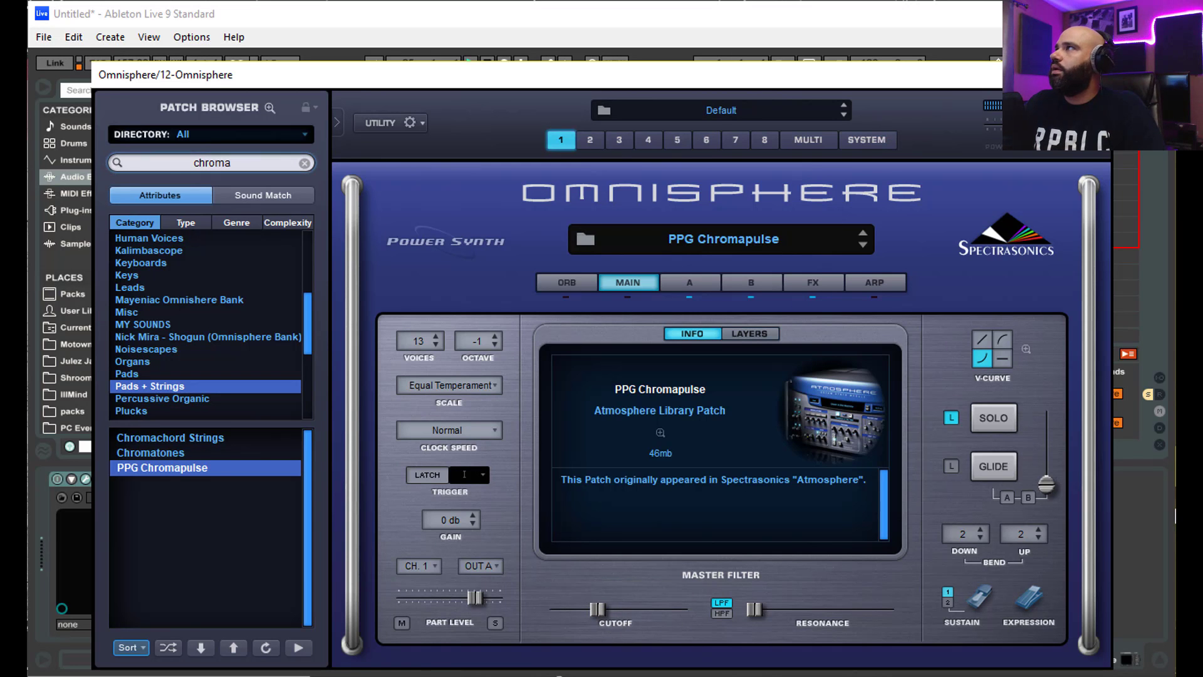
pyautogui.click(1103, 74)
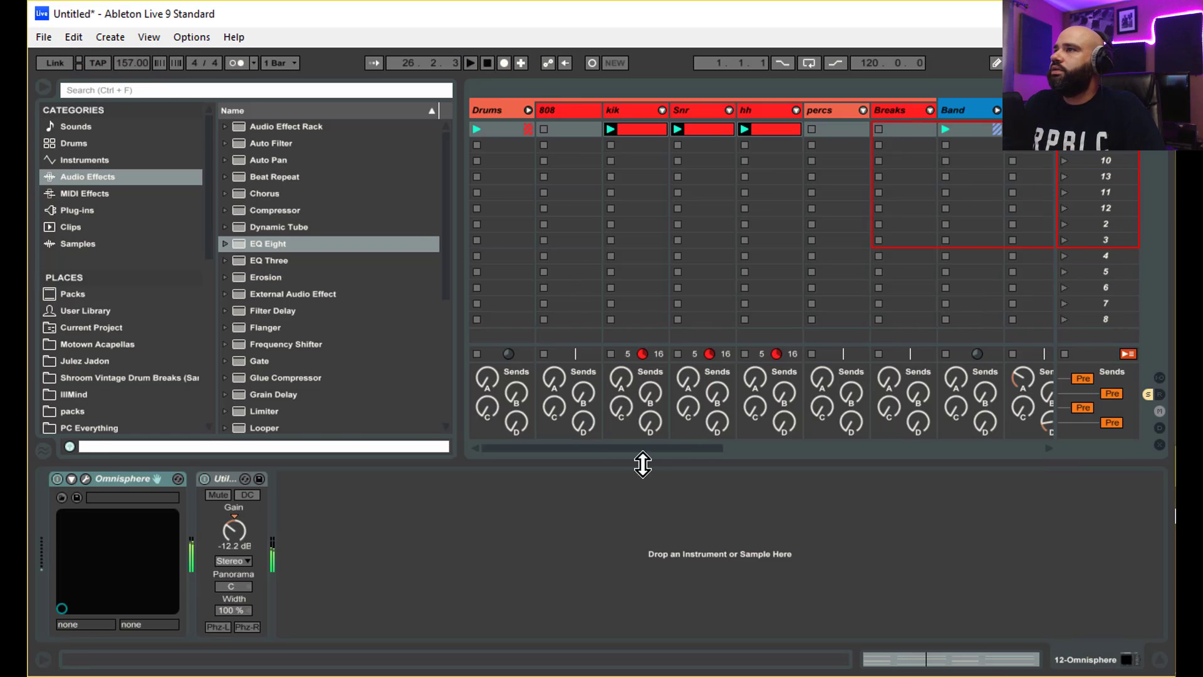
# Step: Copy the 12 Omnisphere pad clip into the Electra track's first slot and check ElectraX64
pyautogui.moveTo(584, 448); pyautogui.dragTo(796, 433)
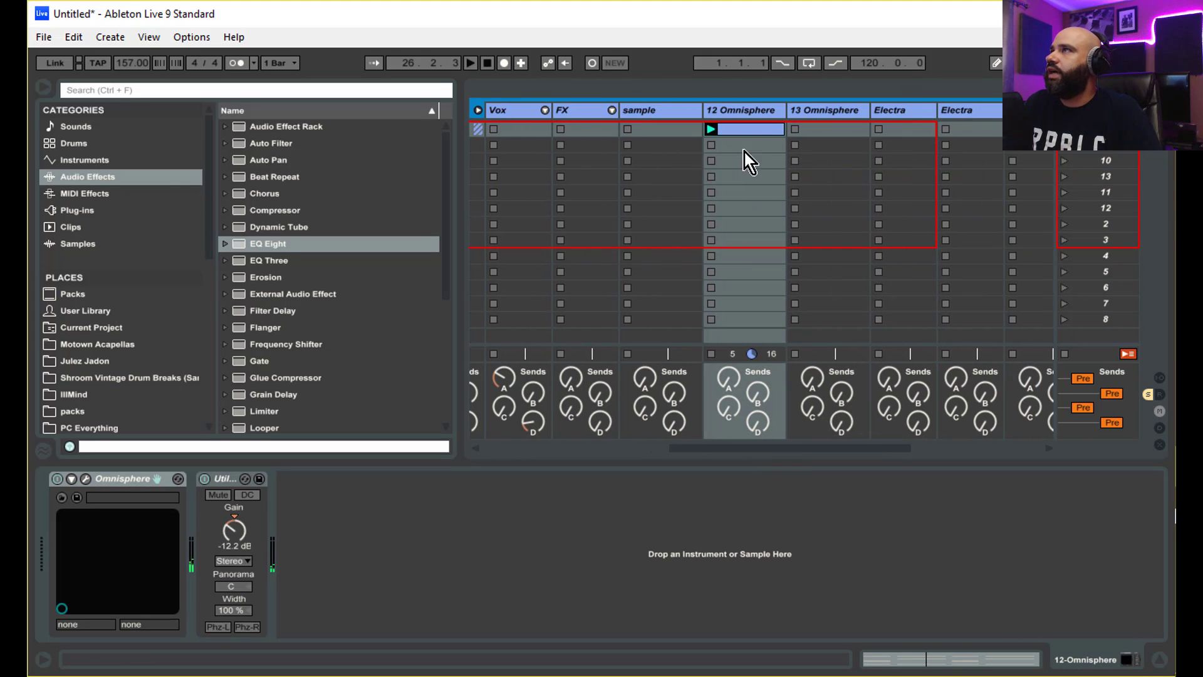
pyautogui.moveTo(733, 131); pyautogui.dragTo(885, 127)
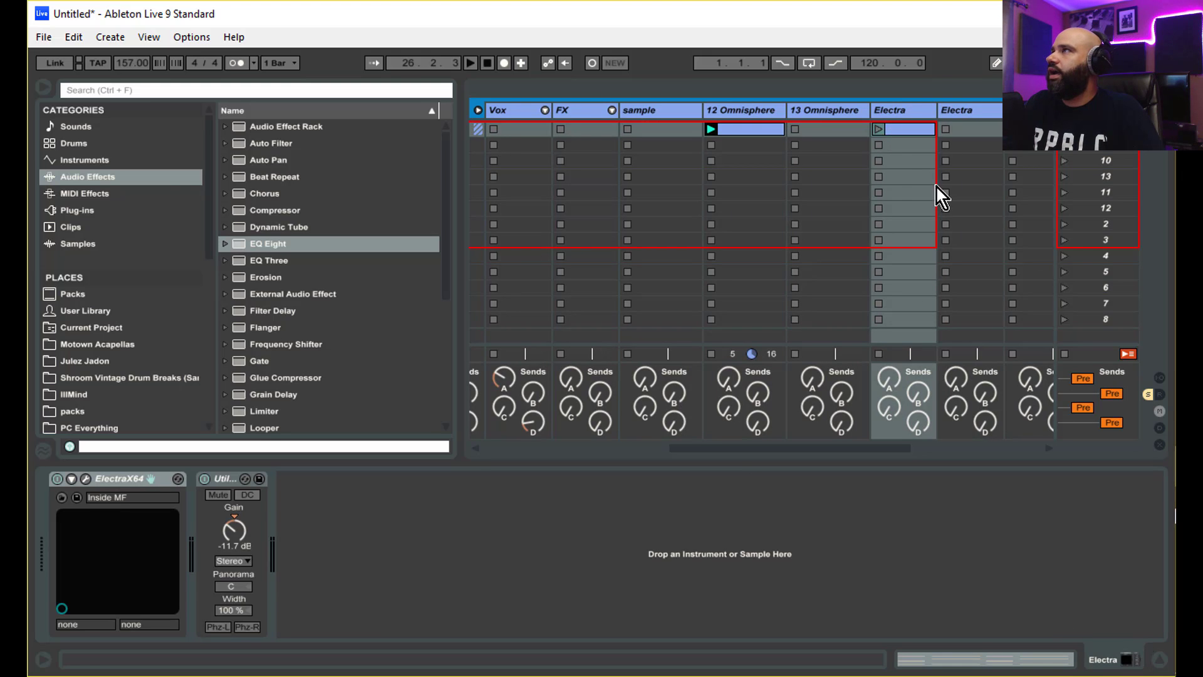
pyautogui.doubleClick(896, 132)
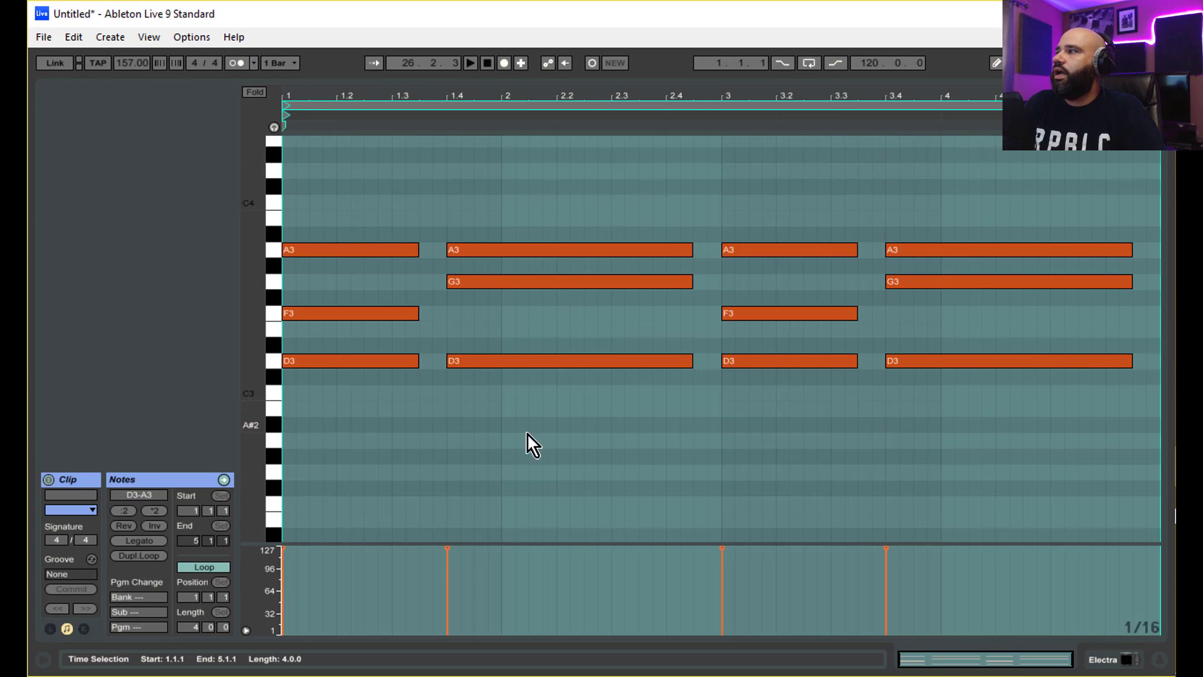
pyautogui.click(1126, 659)
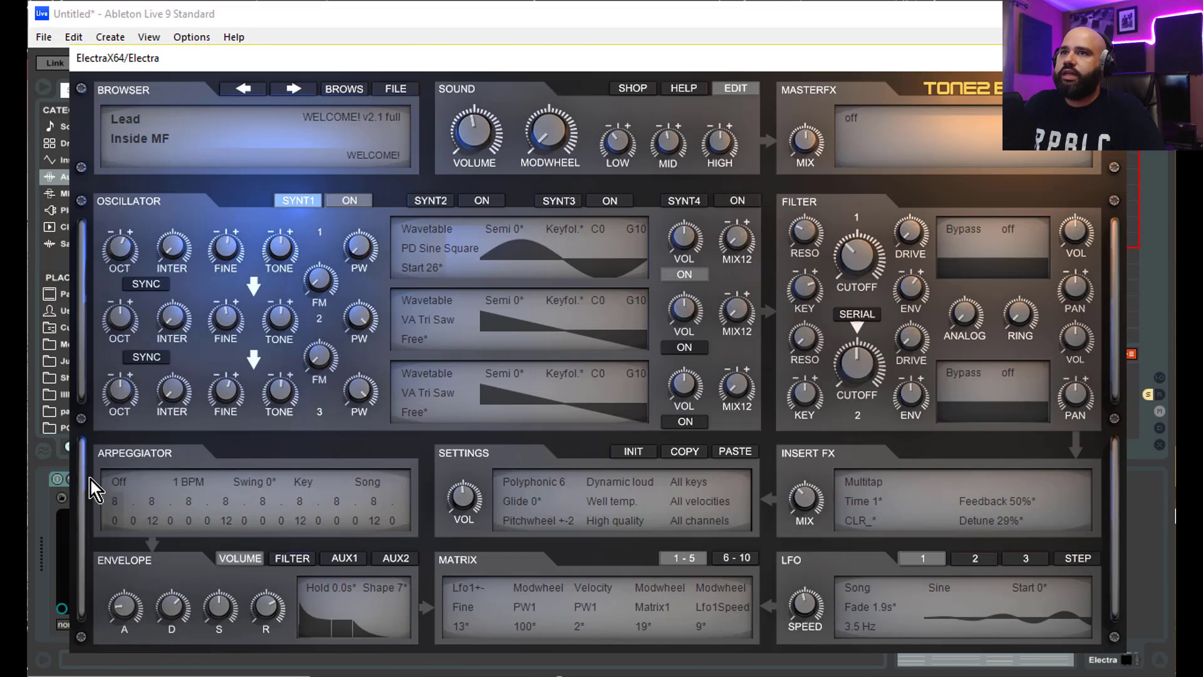
pyautogui.click(87, 479)
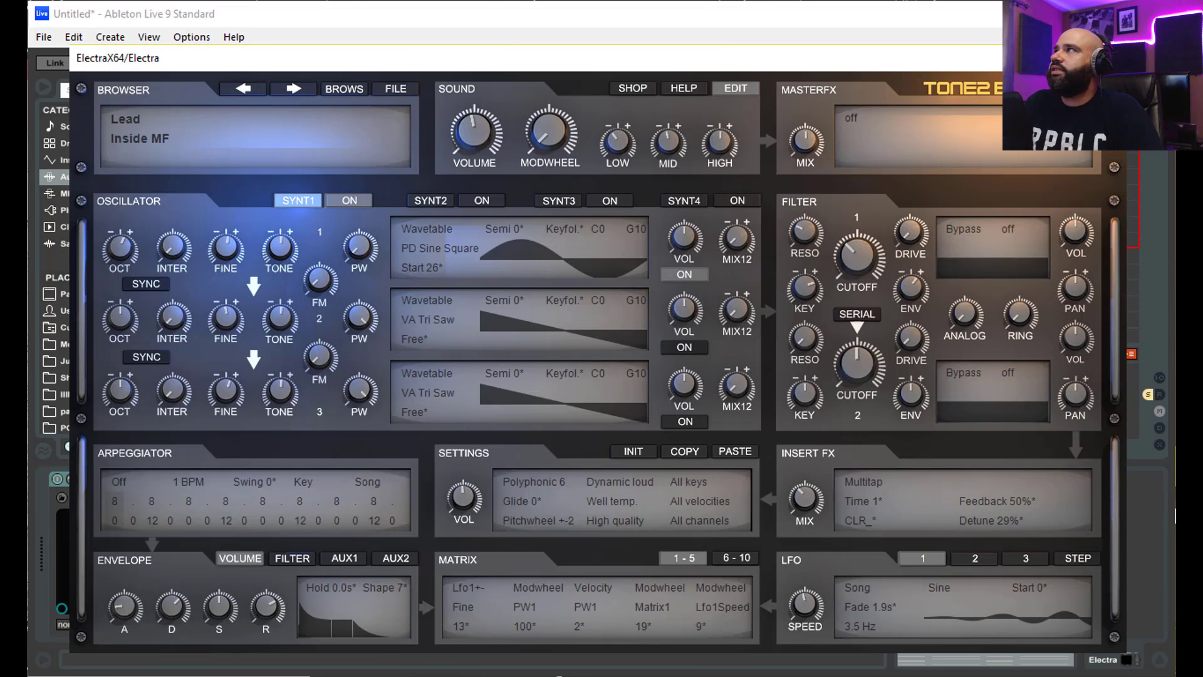
pyautogui.hotkey('ctrl', 'alt', 'p')
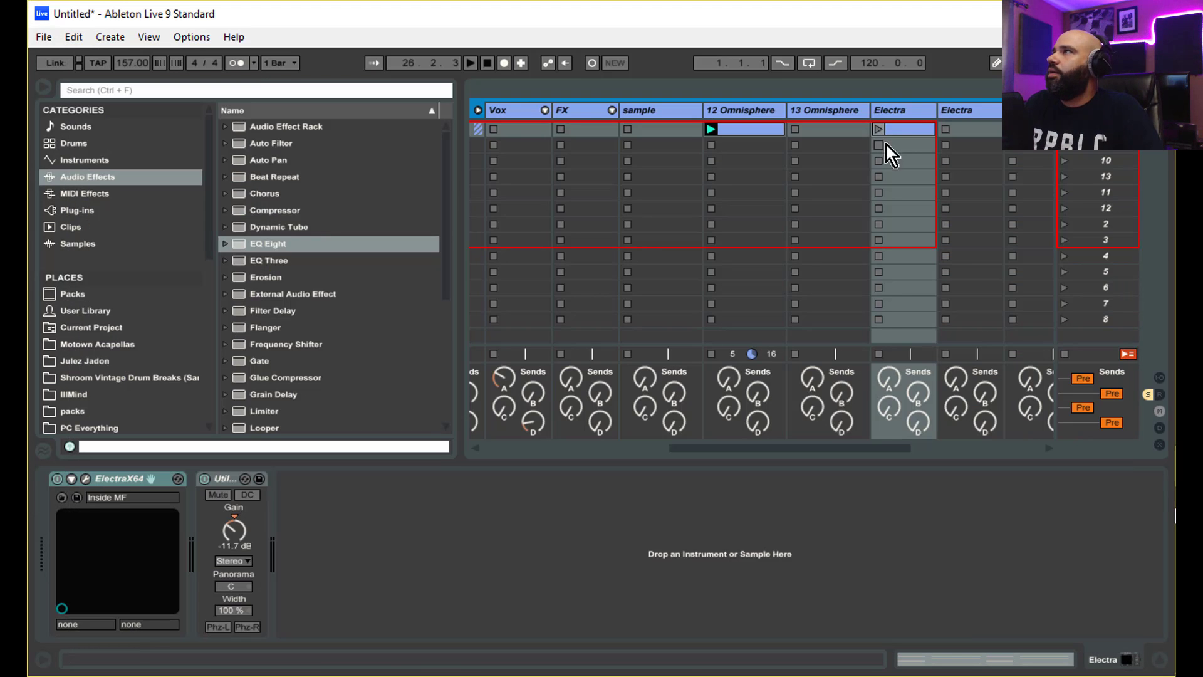
# Step: Thin the bar-1 chords to single notes, keeping D3 at the start and G3 at 1.4
pyautogui.doubleClick(912, 134)
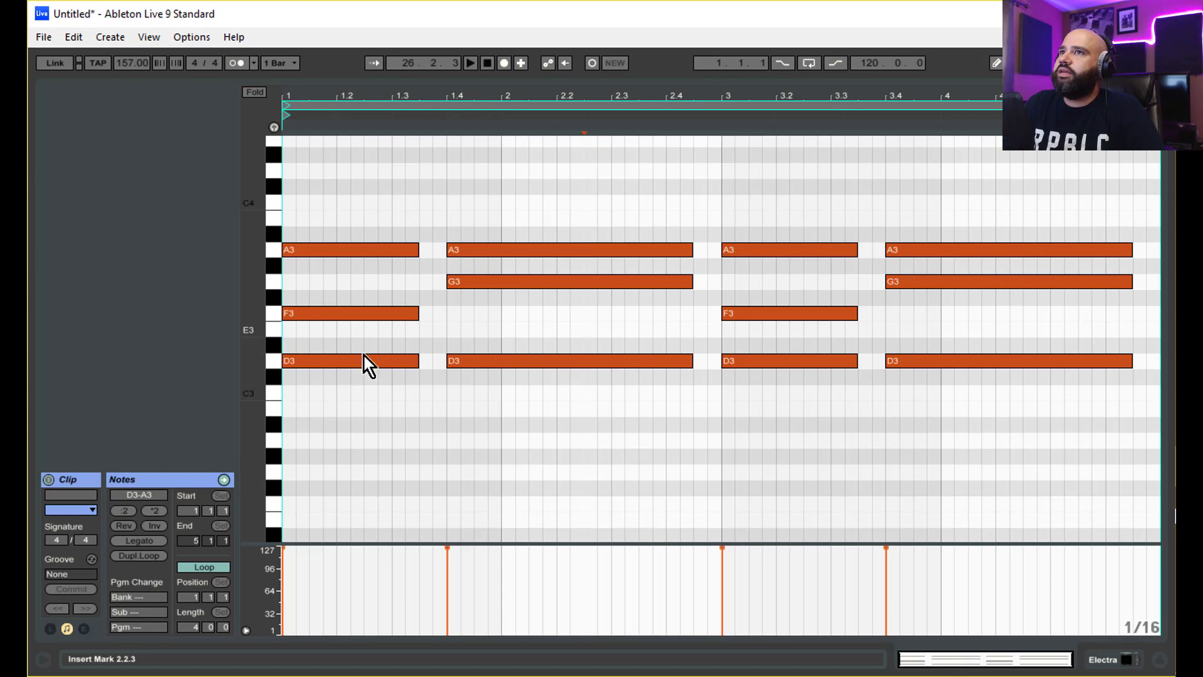
pyautogui.moveTo(322, 202); pyautogui.dragTo(384, 334)
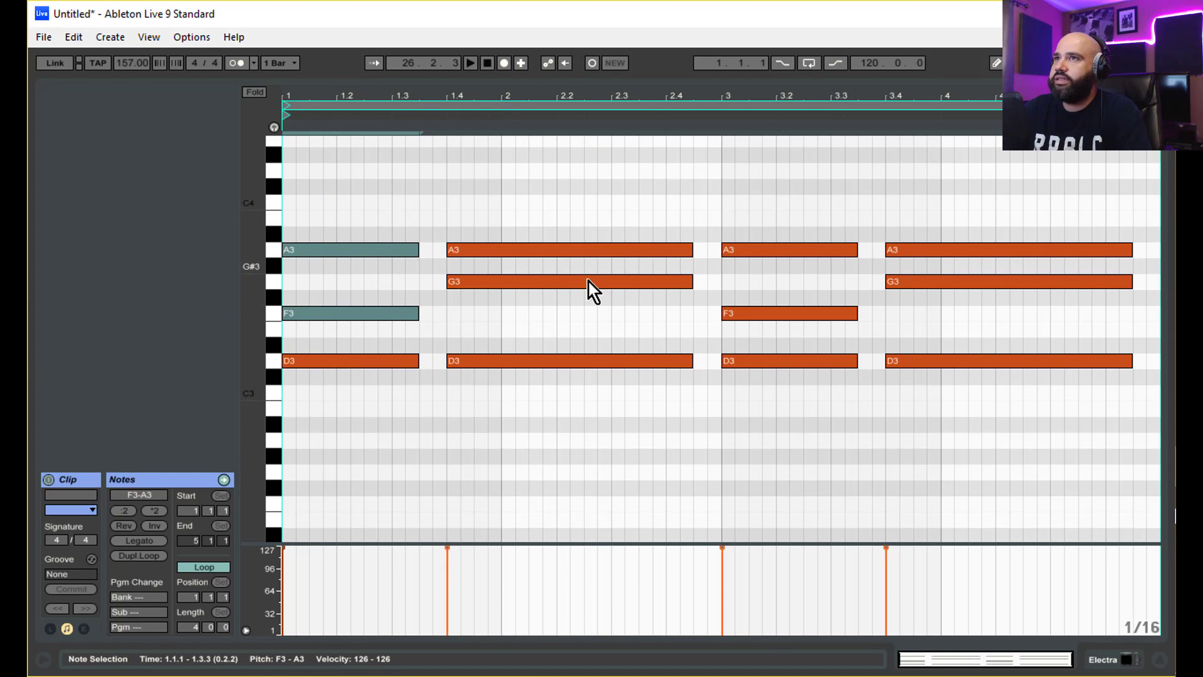
pyautogui.press('Delete')
pyautogui.click(527, 249)
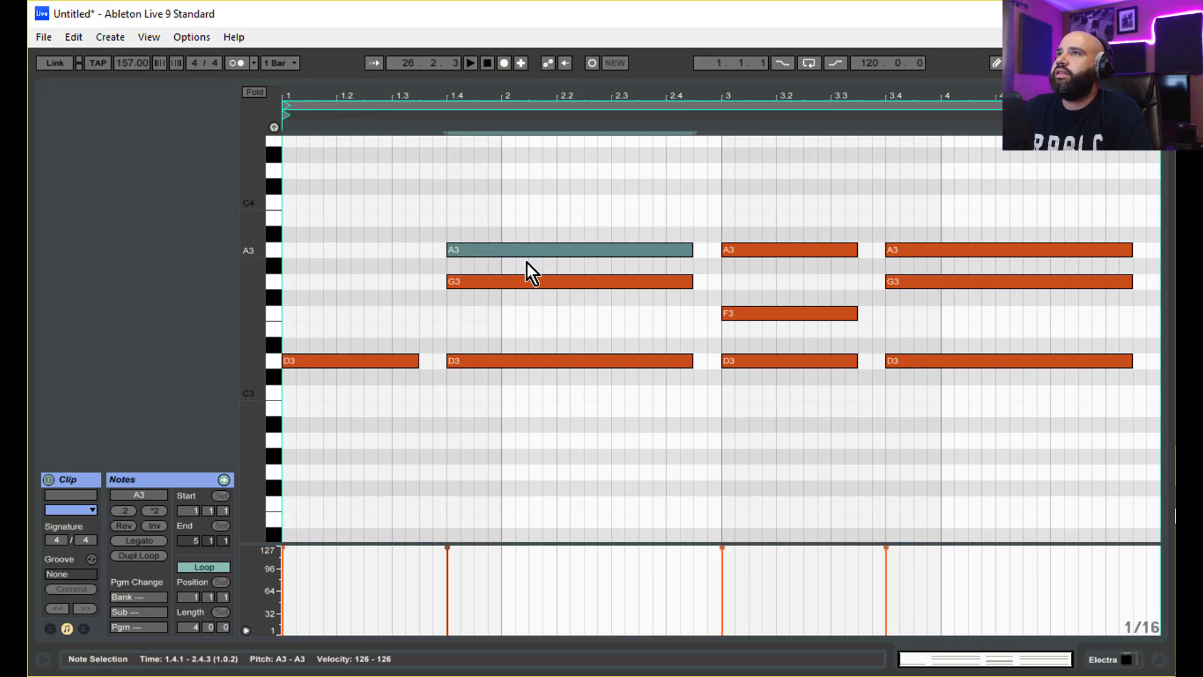
pyautogui.press('Delete')
pyautogui.click(526, 361)
pyautogui.press('Delete')
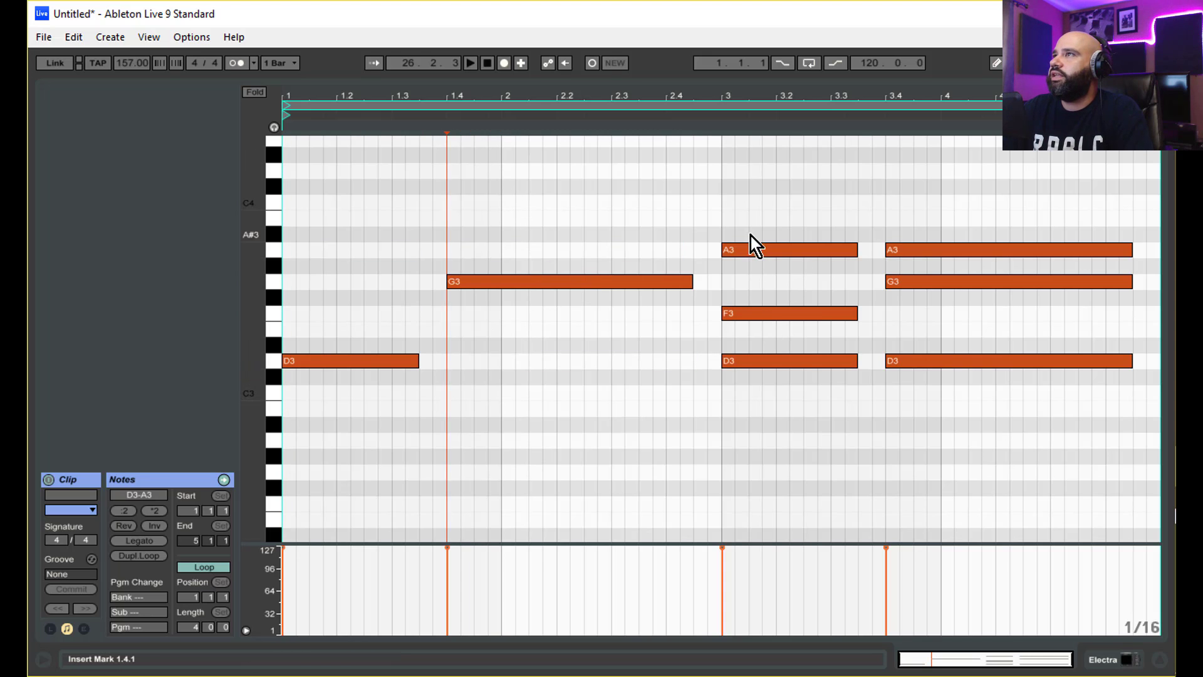
# Step: Thin the bar-3 chords the same way and play back the single-note lead line
pyautogui.moveTo(751, 236); pyautogui.dragTo(795, 338)
pyautogui.press('Delete')
pyautogui.click(937, 249)
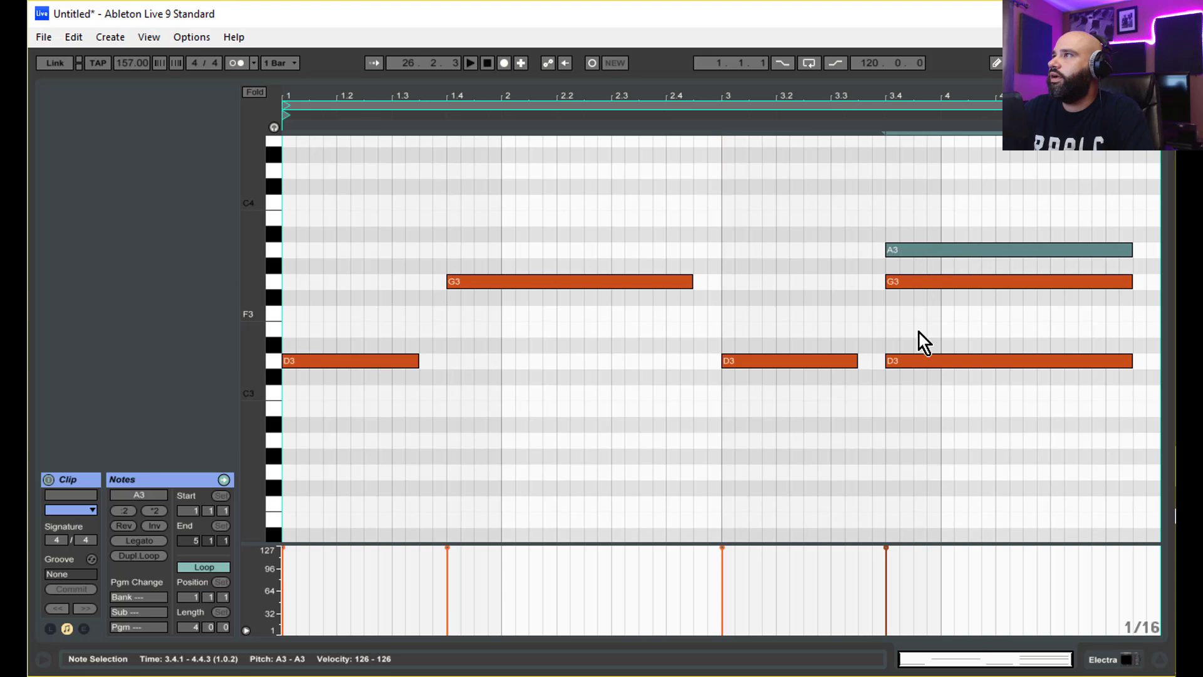
pyautogui.press('Delete')
pyautogui.click(927, 366)
pyautogui.press('Delete')
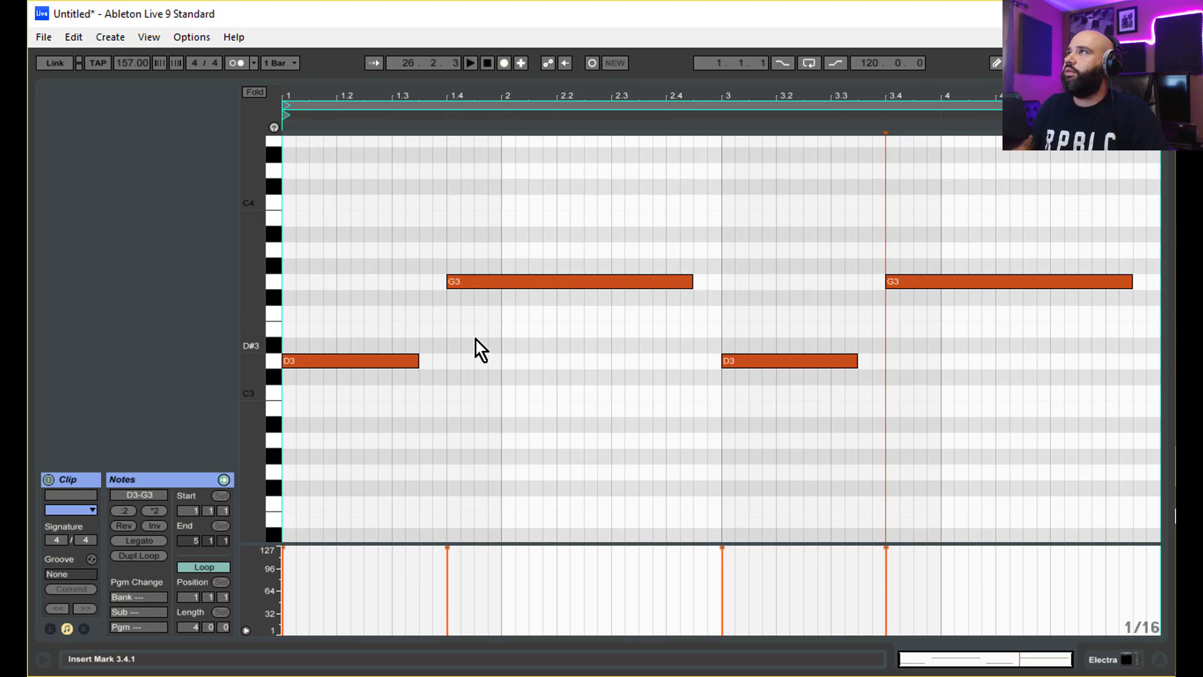
pyautogui.press('space')
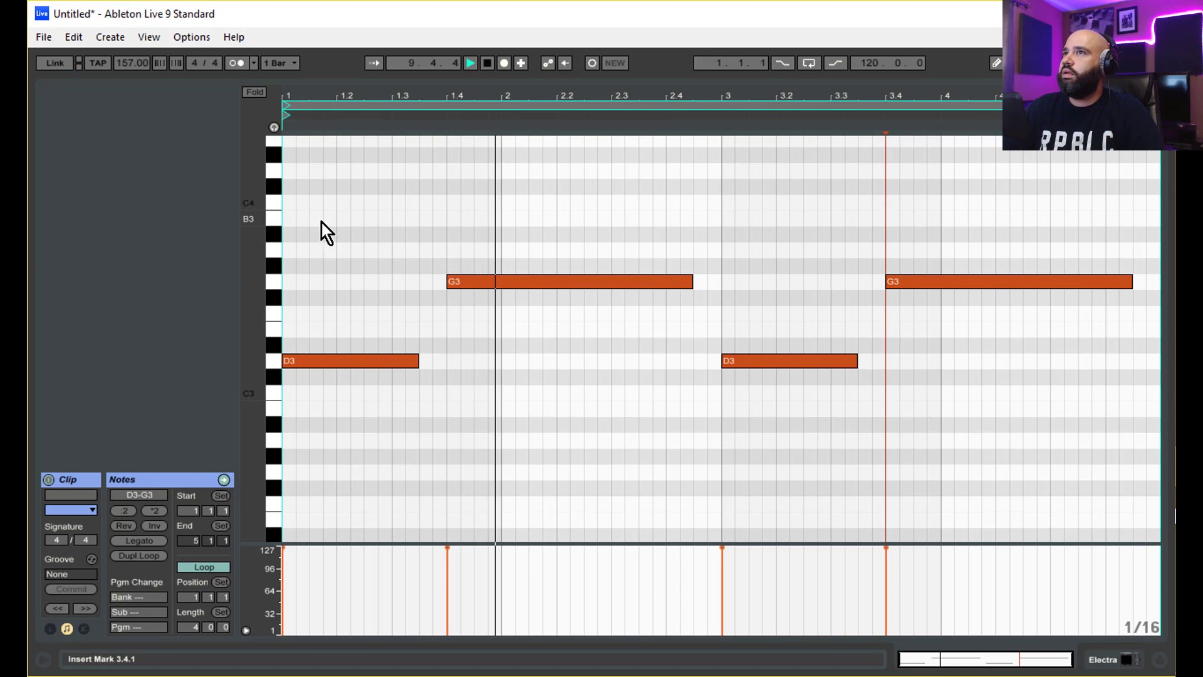
# Step: Transpose the four lead notes up an octave, move the bar-3 note to A4, and audition
pyautogui.moveTo(320, 223); pyautogui.dragTo(944, 415)
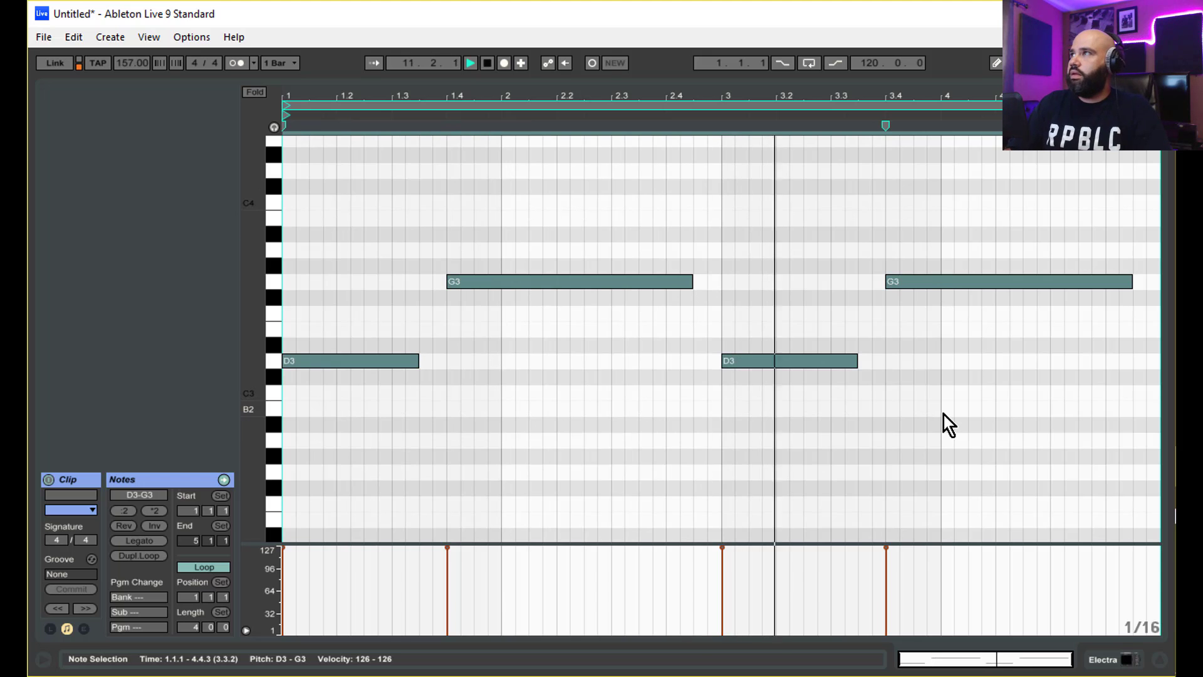
pyautogui.hotkey('shift', 'Up')
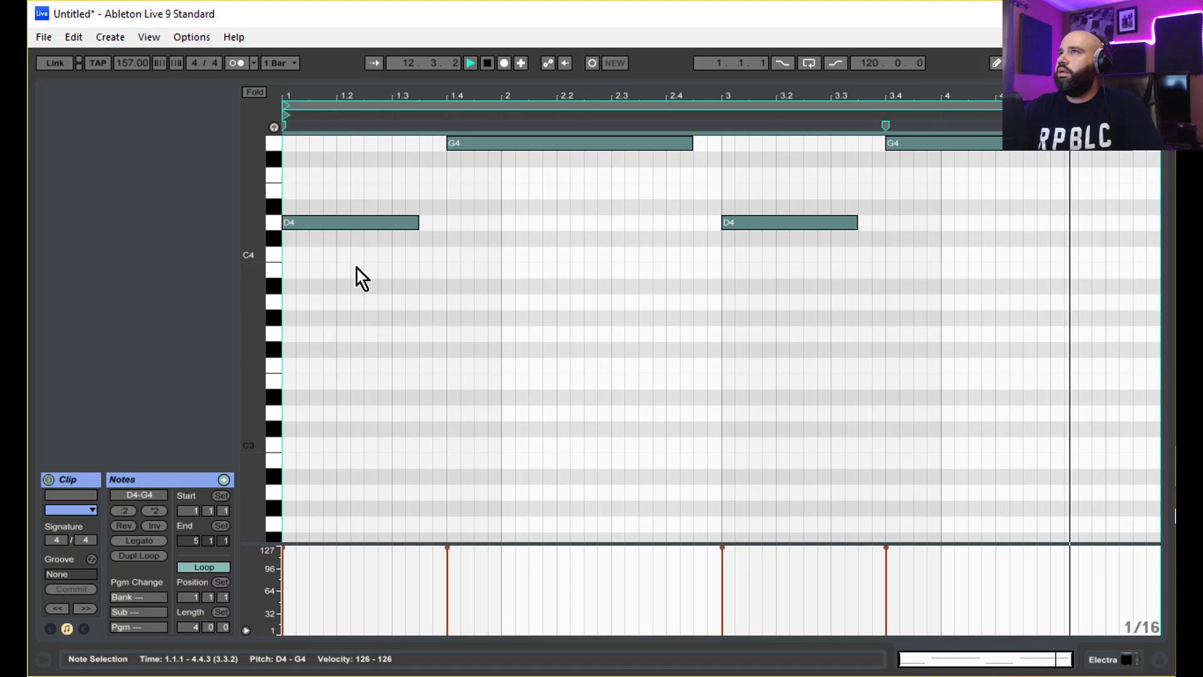
pyautogui.scroll(2, 694, 317)
pyautogui.scroll(3, 694, 317)
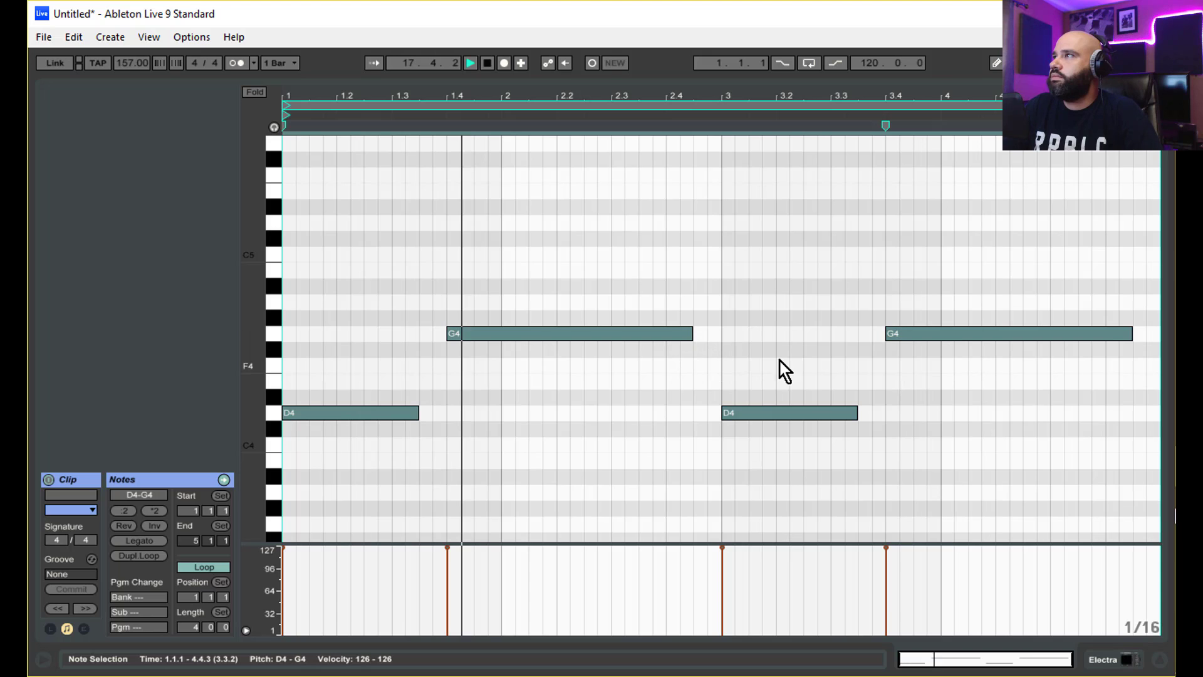
pyautogui.press('space')
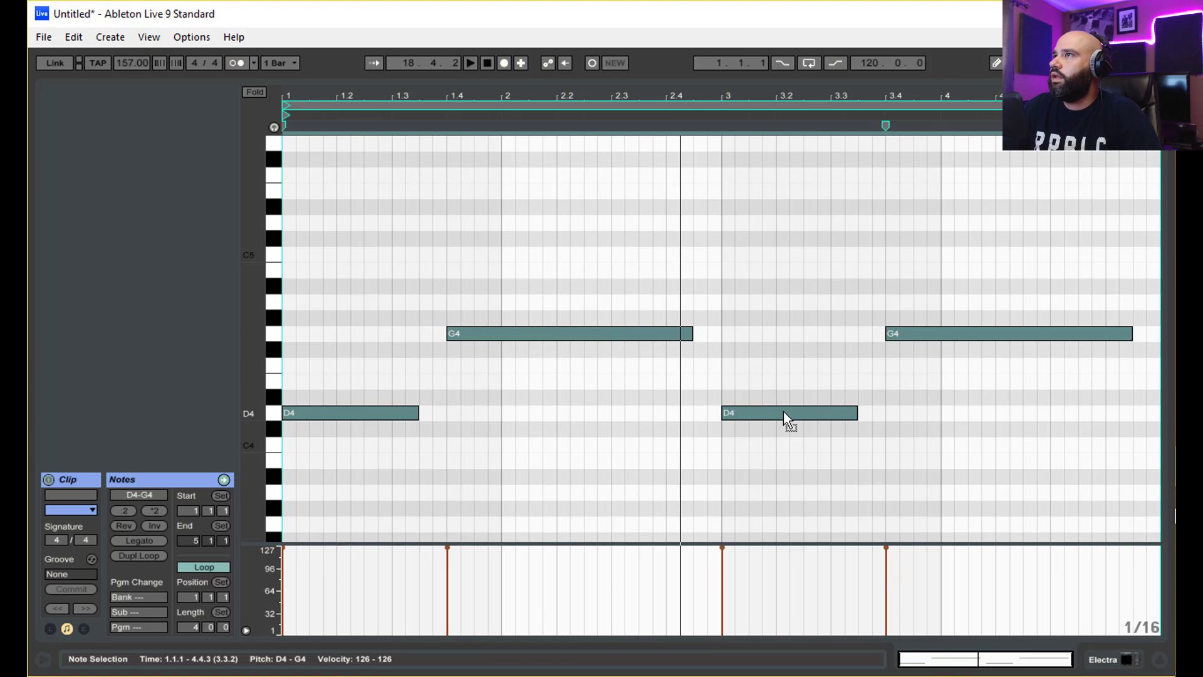
pyautogui.moveTo(783, 411); pyautogui.dragTo(765, 308)
pyautogui.click(772, 422)
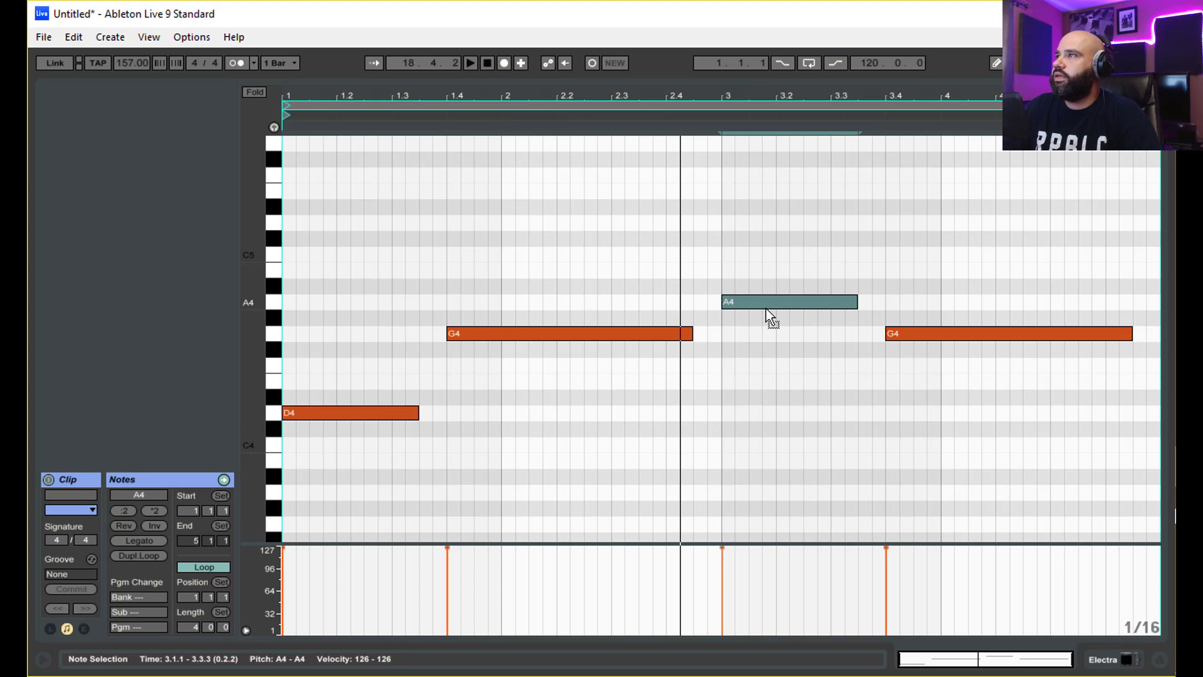
pyautogui.press('space')
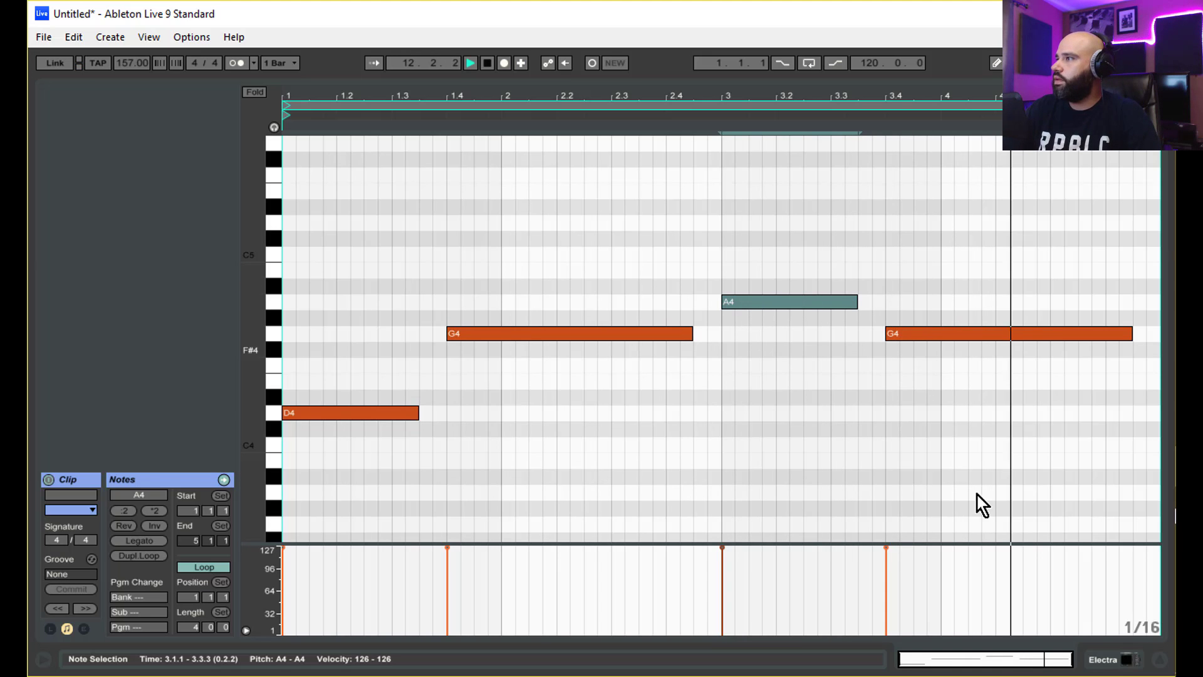
pyautogui.press('space')
pyautogui.press('Tab')
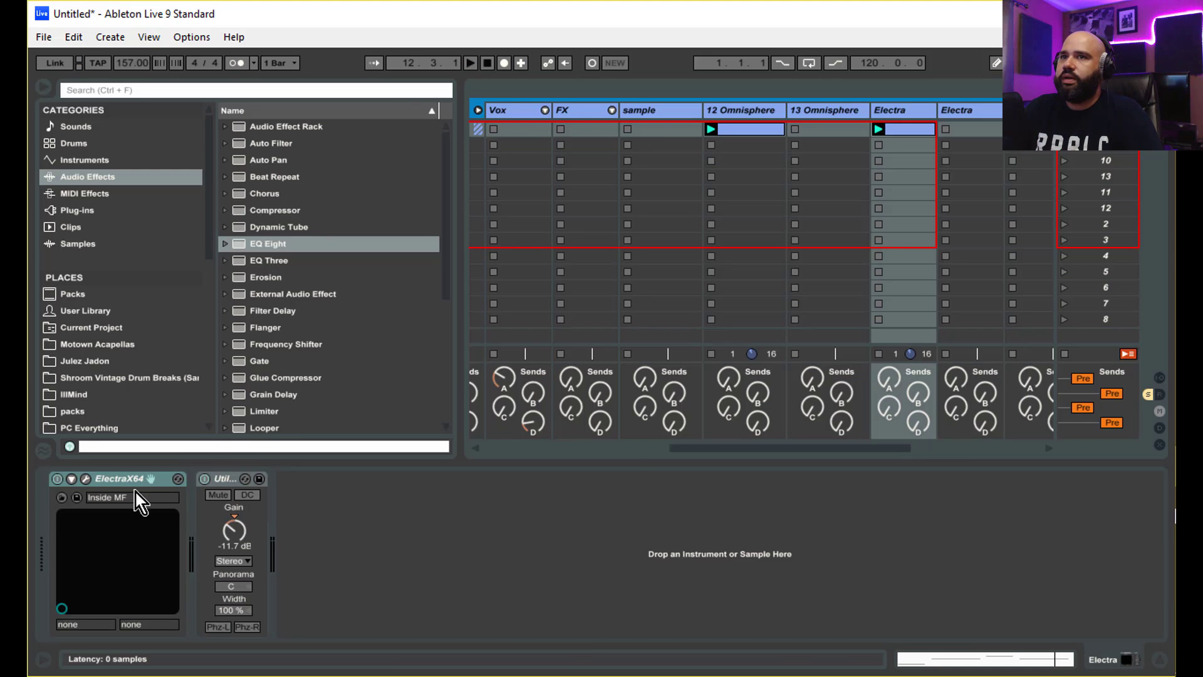
# Step: In ElectraX64, set oscillator 2 to the WT NSquare waveform and switch it on
pyautogui.click(86, 479)
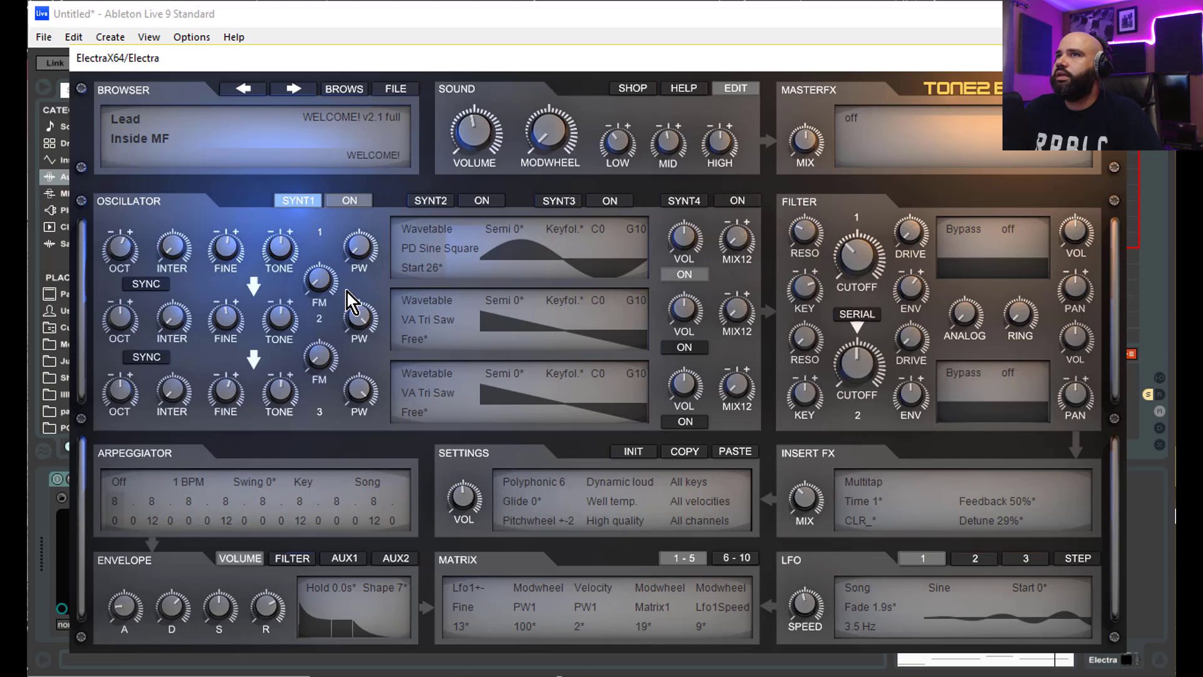
pyautogui.moveTo(323, 285)
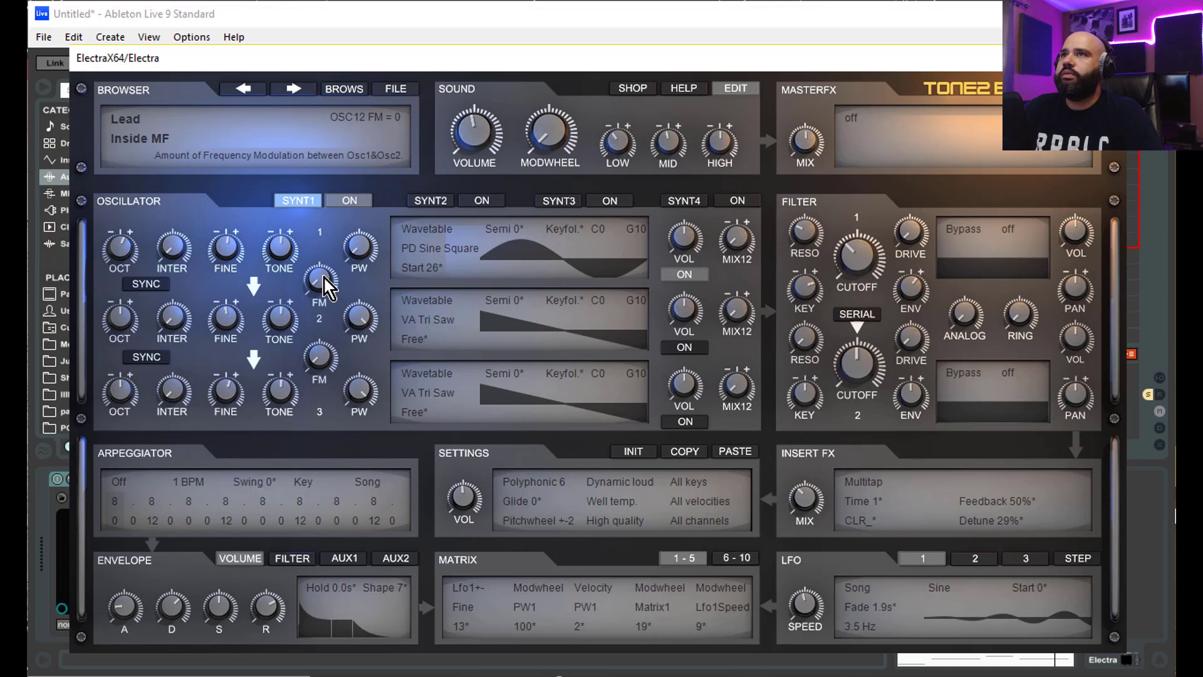
pyautogui.scroll(4, 322, 262)
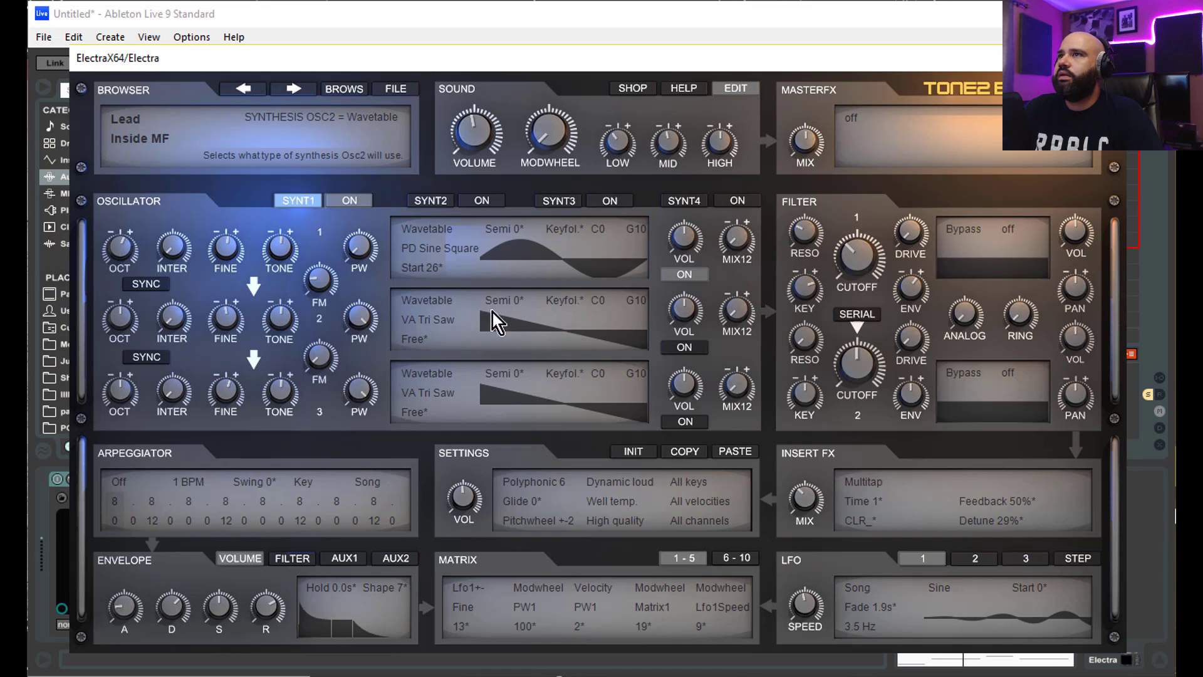
pyautogui.click(437, 300)
pyautogui.click(451, 325)
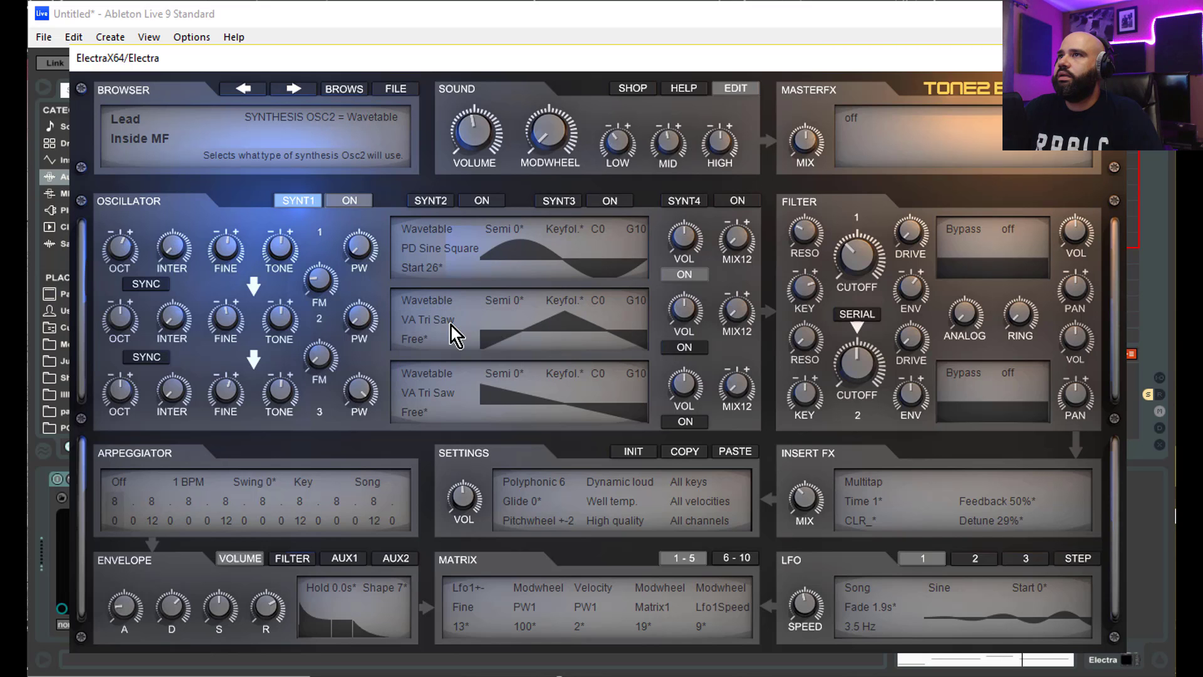
pyautogui.click(439, 300)
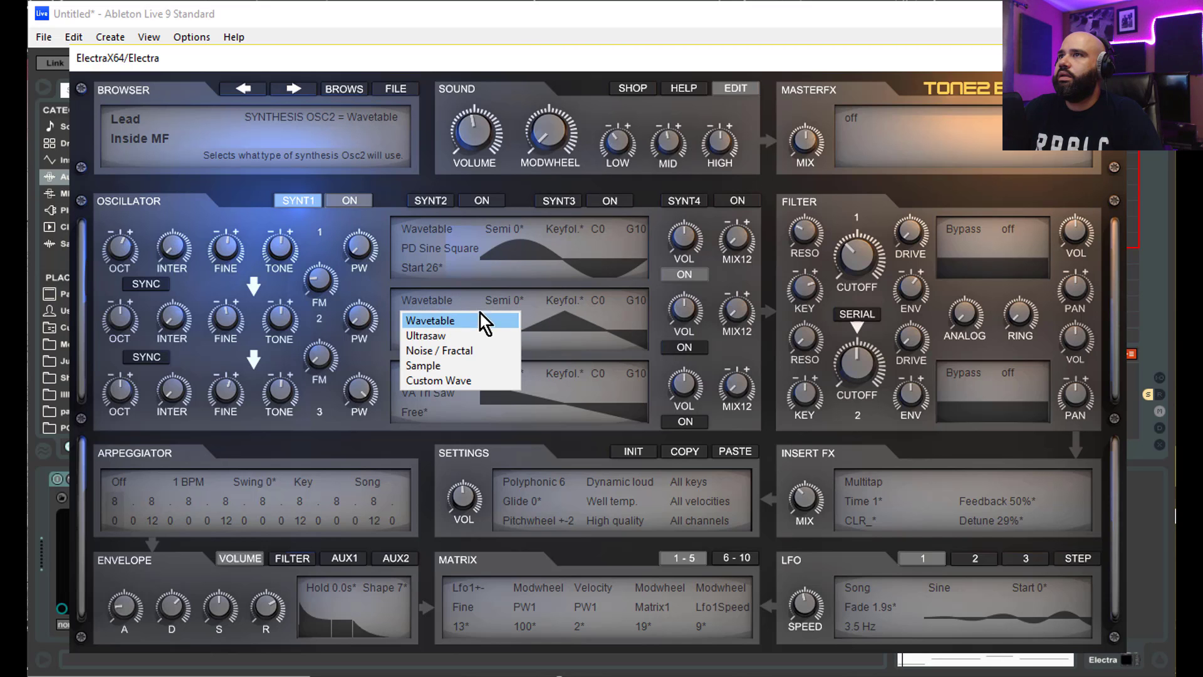
pyautogui.click(540, 376)
pyautogui.click(445, 322)
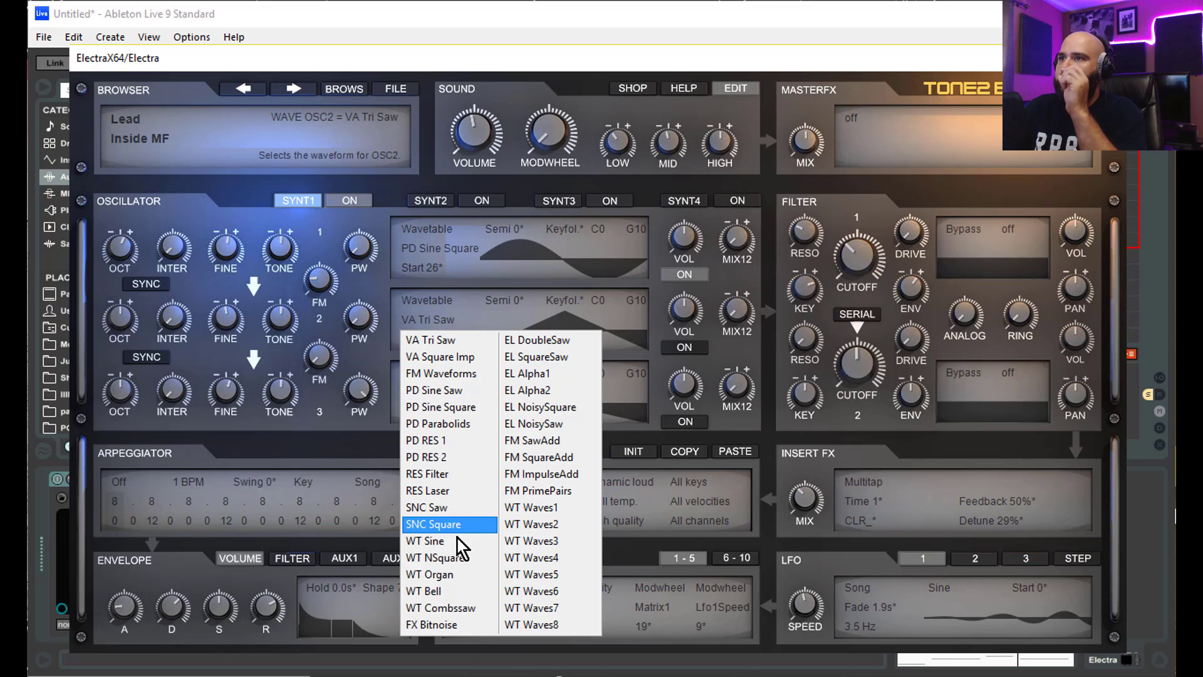
pyautogui.click(455, 557)
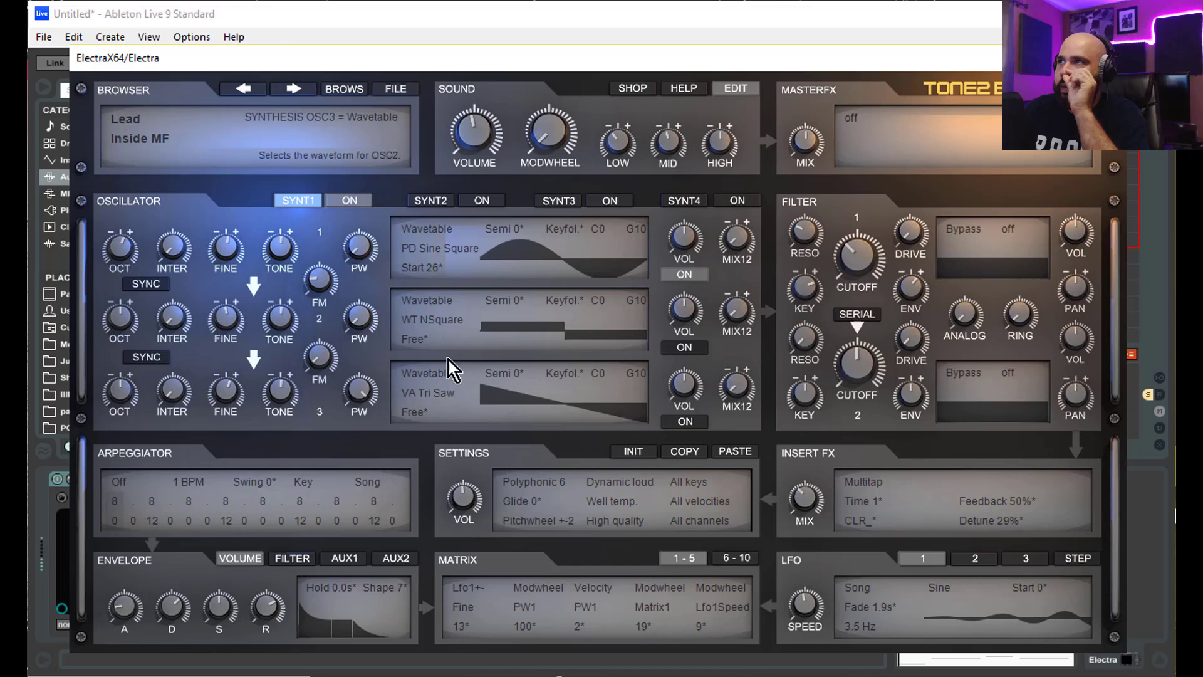
pyautogui.click(679, 344)
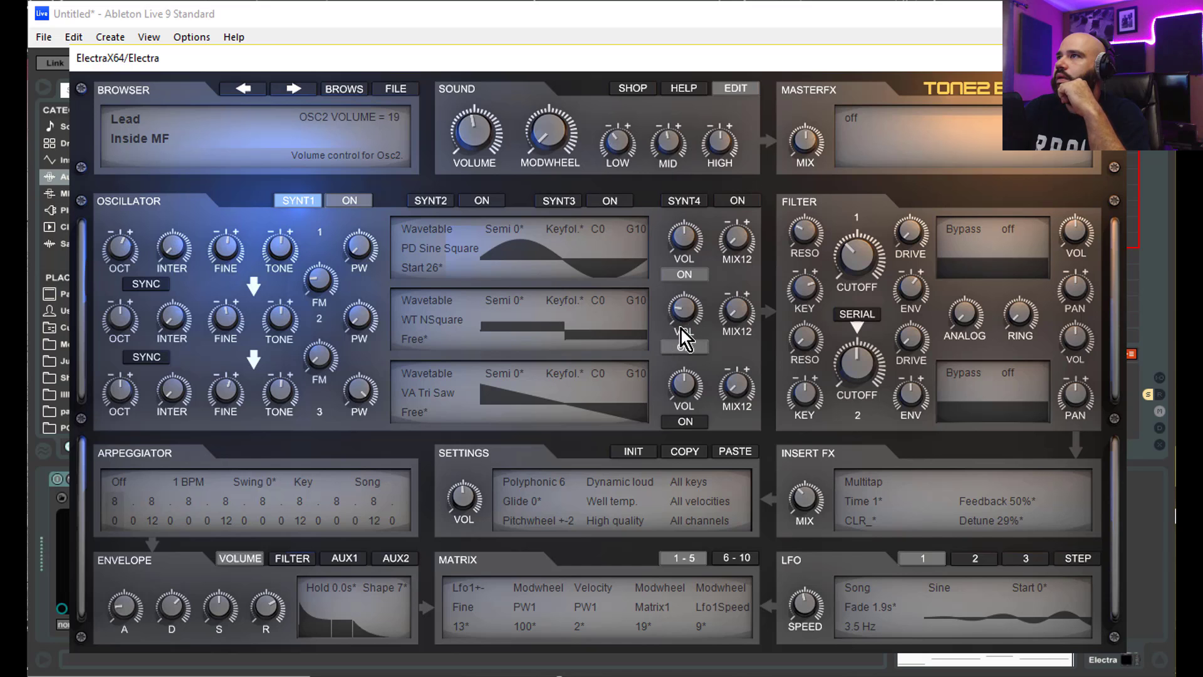
# Step: Change oscillator 2 to EL NoisySquare and raise both pulse widths, oscillator 1 to -53
pyautogui.click(452, 320)
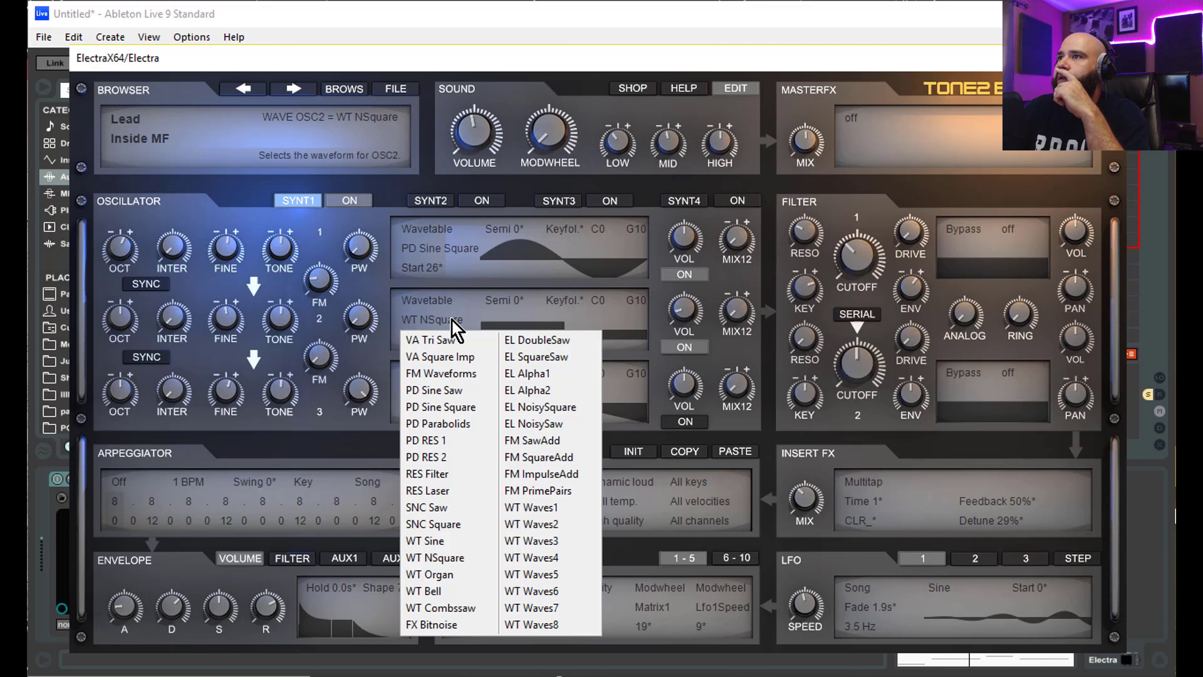
pyautogui.click(569, 406)
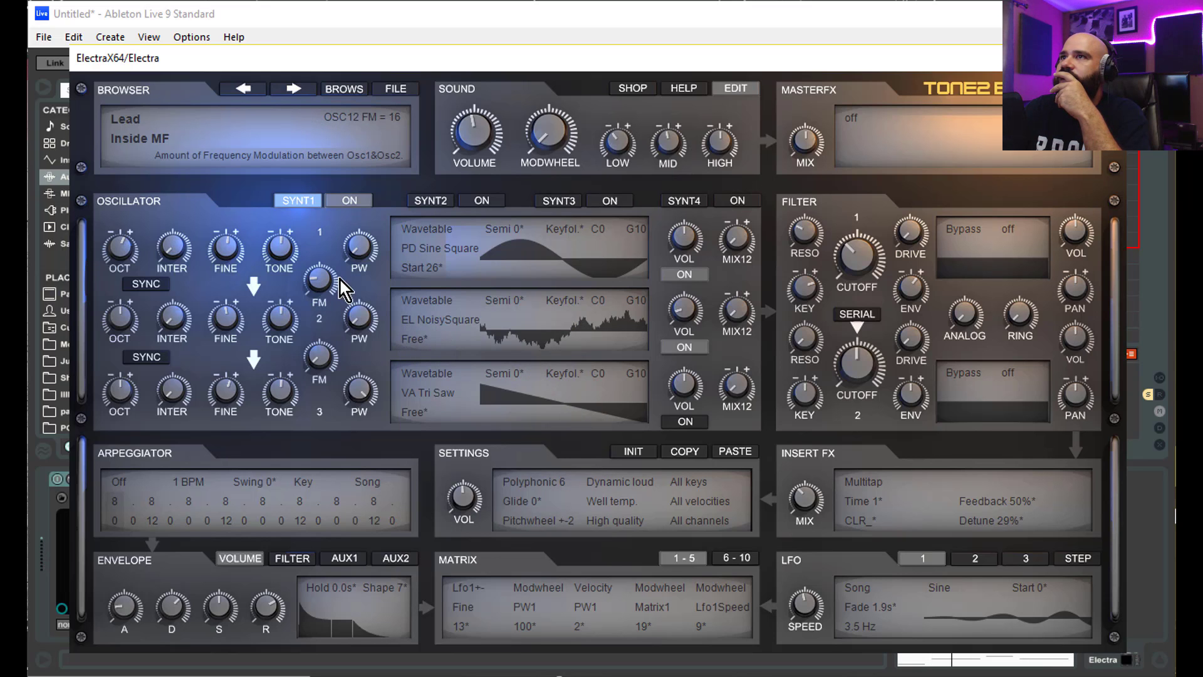
pyautogui.moveTo(359, 311); pyautogui.dragTo(356, 300)
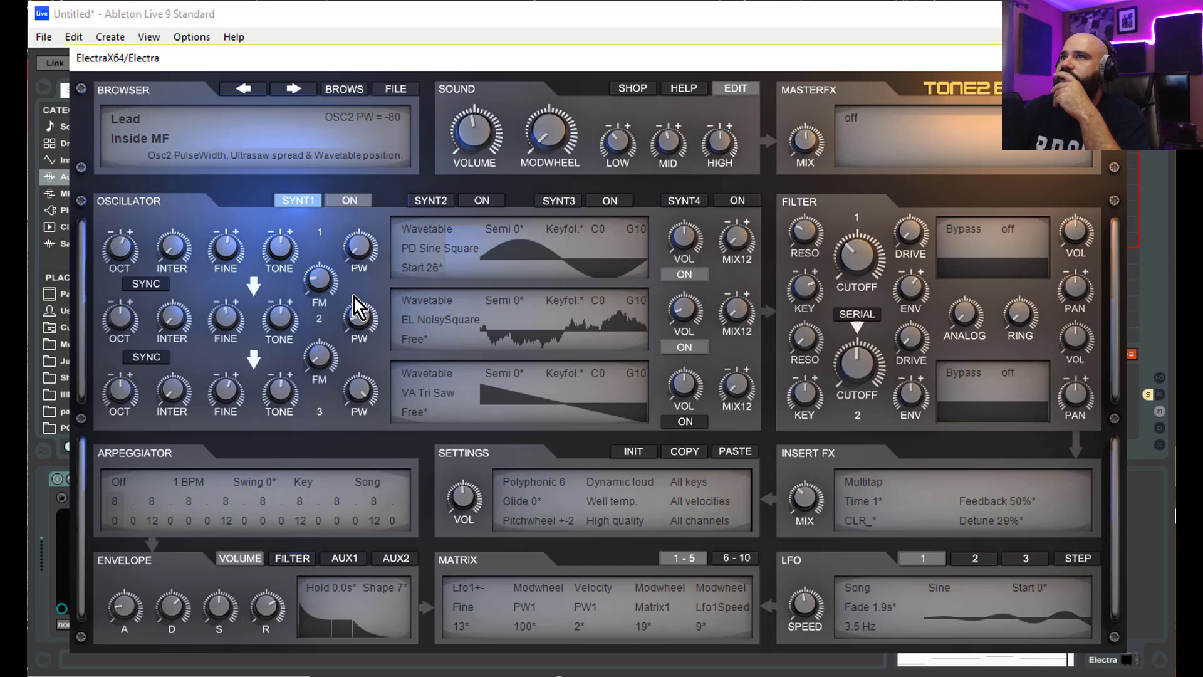
pyautogui.moveTo(362, 236)
pyautogui.mouseDown()
pyautogui.moveTo(366, 203)
pyautogui.moveTo(362, 212)
pyautogui.mouseUp()
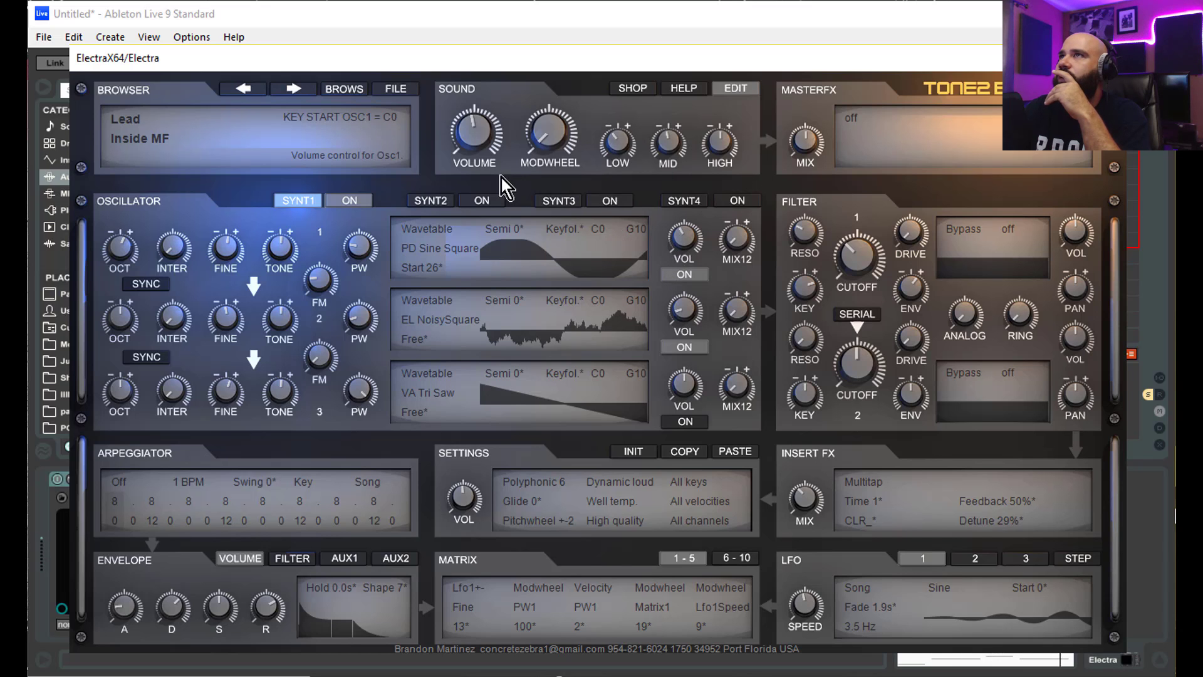
pyautogui.scroll(-2, 471, 155)
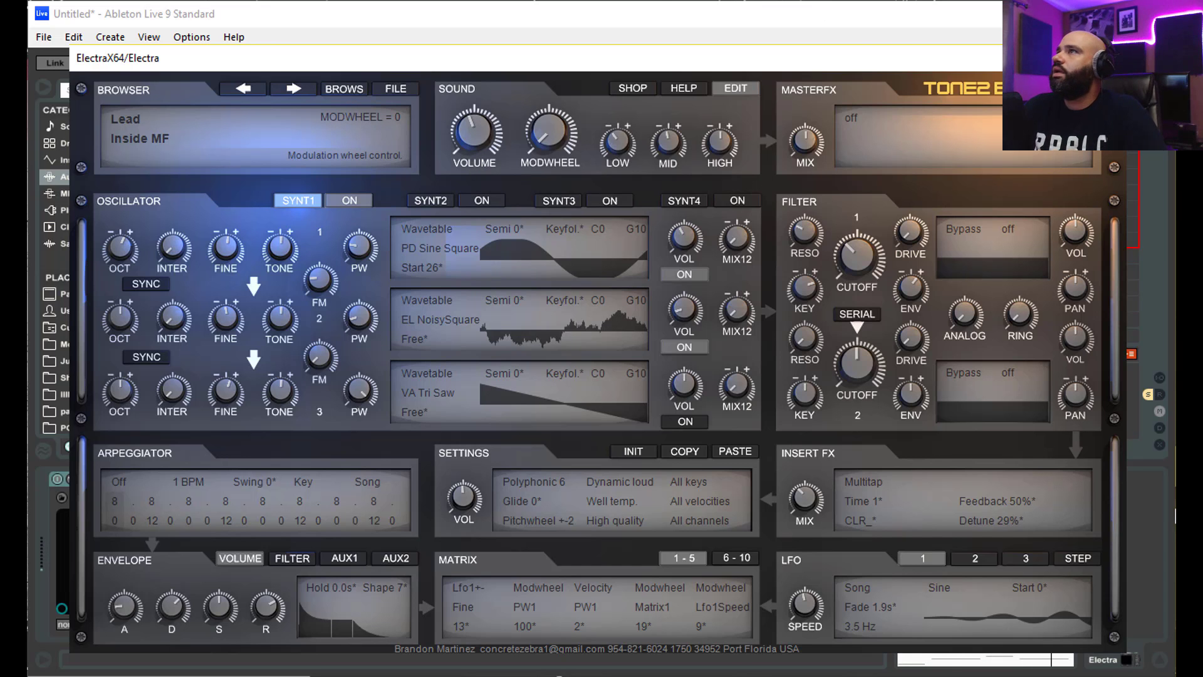
pyautogui.hotkey('ctrl', 'alt', 'p')
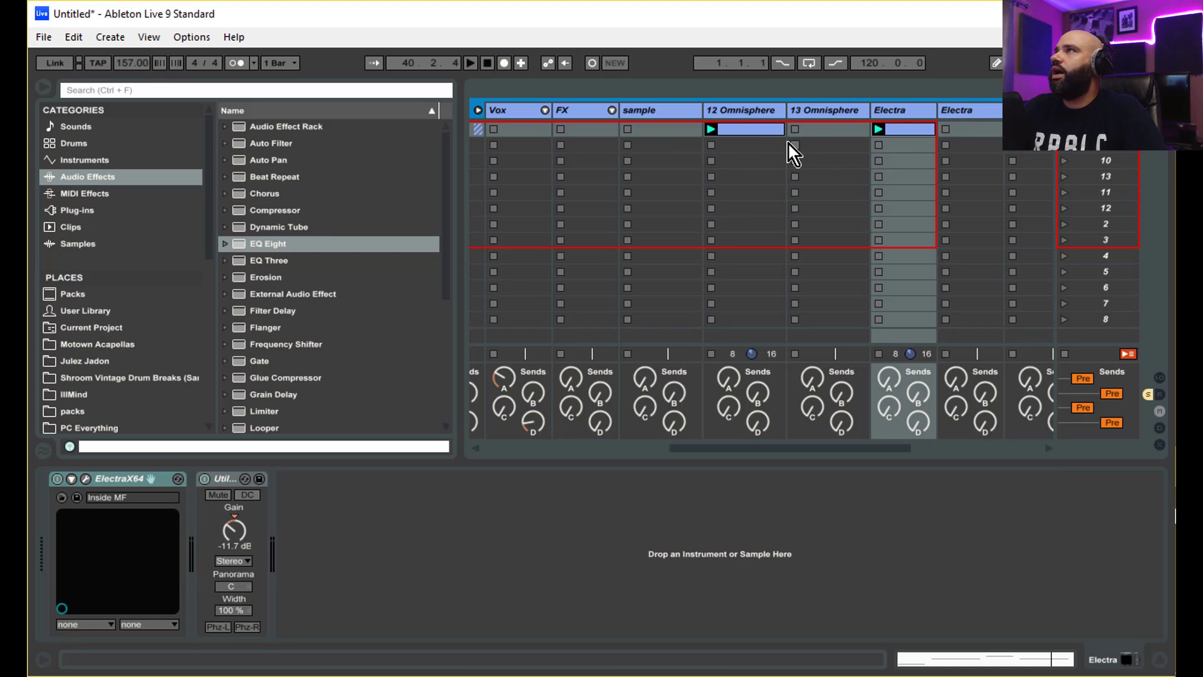
# Step: Create a MIDI clip on 13 Omnisphere, enlarge the note rows, and audition D3 with preview on
pyautogui.click(834, 130)
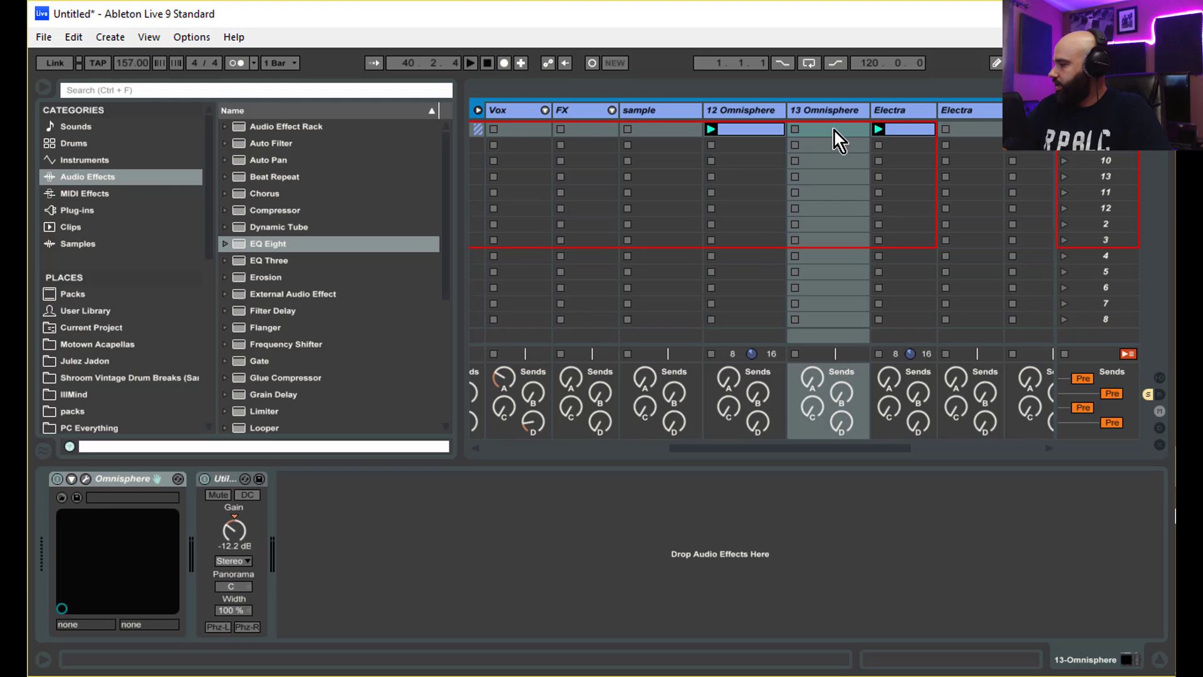
pyautogui.doubleClick(834, 130)
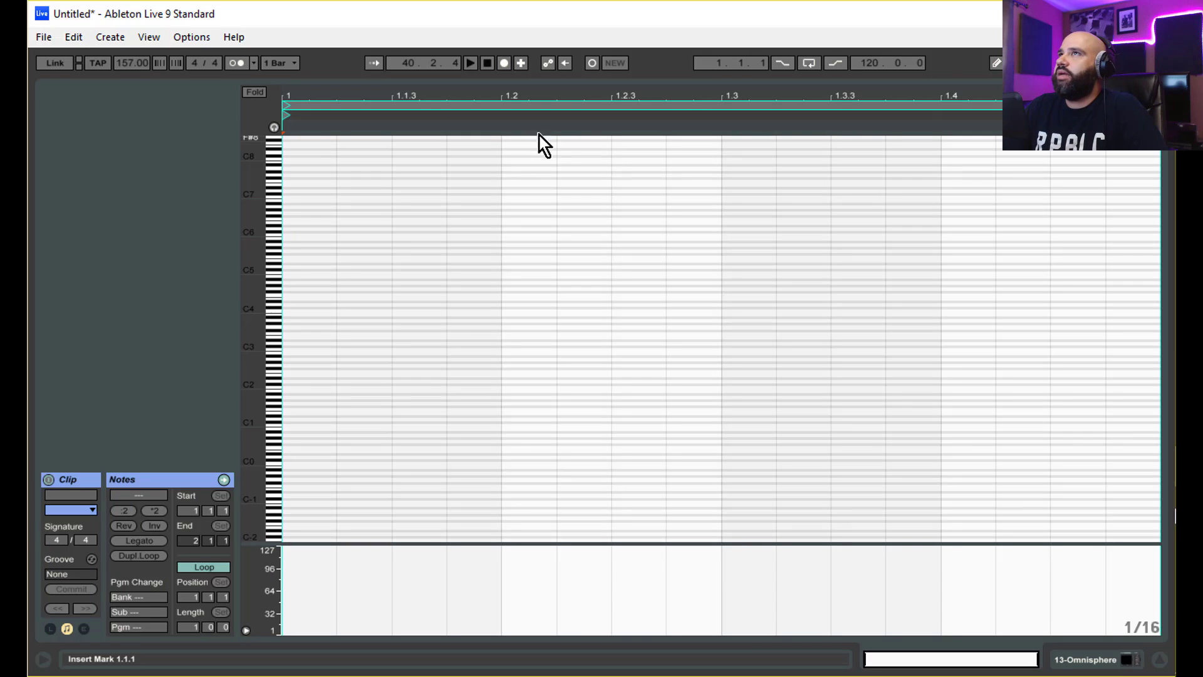
pyautogui.click(562, 93)
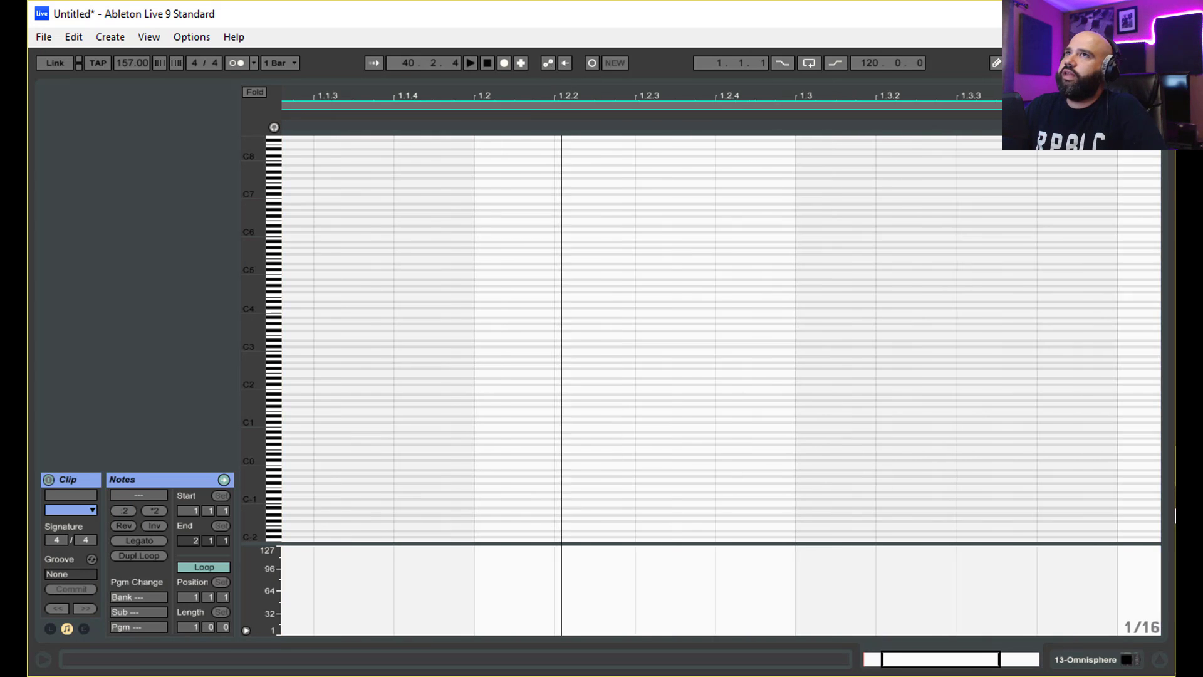
pyautogui.press('Home')
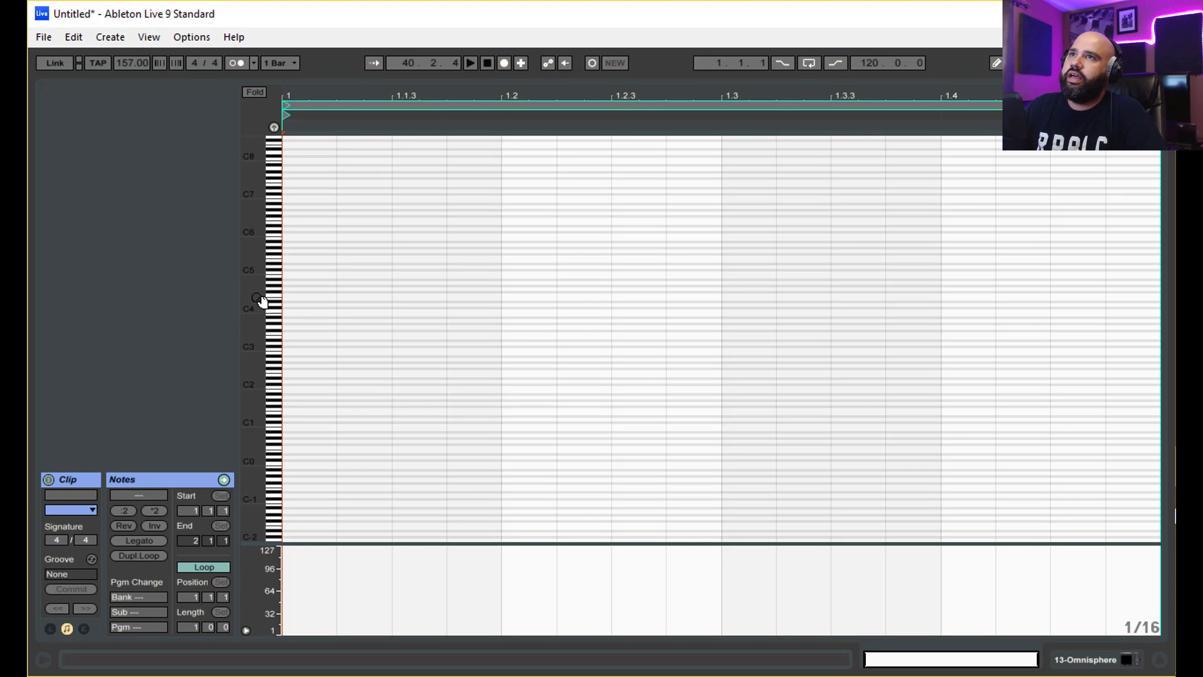
pyautogui.moveTo(257, 291); pyautogui.dragTo(271, 369)
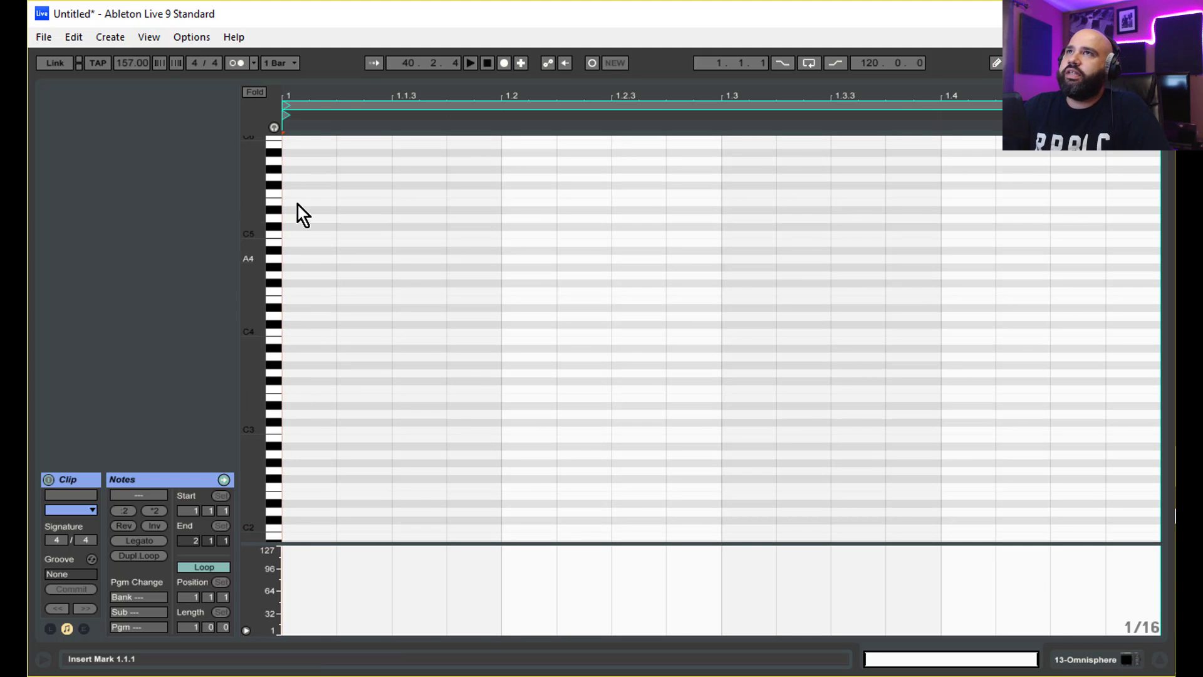
pyautogui.click(274, 127)
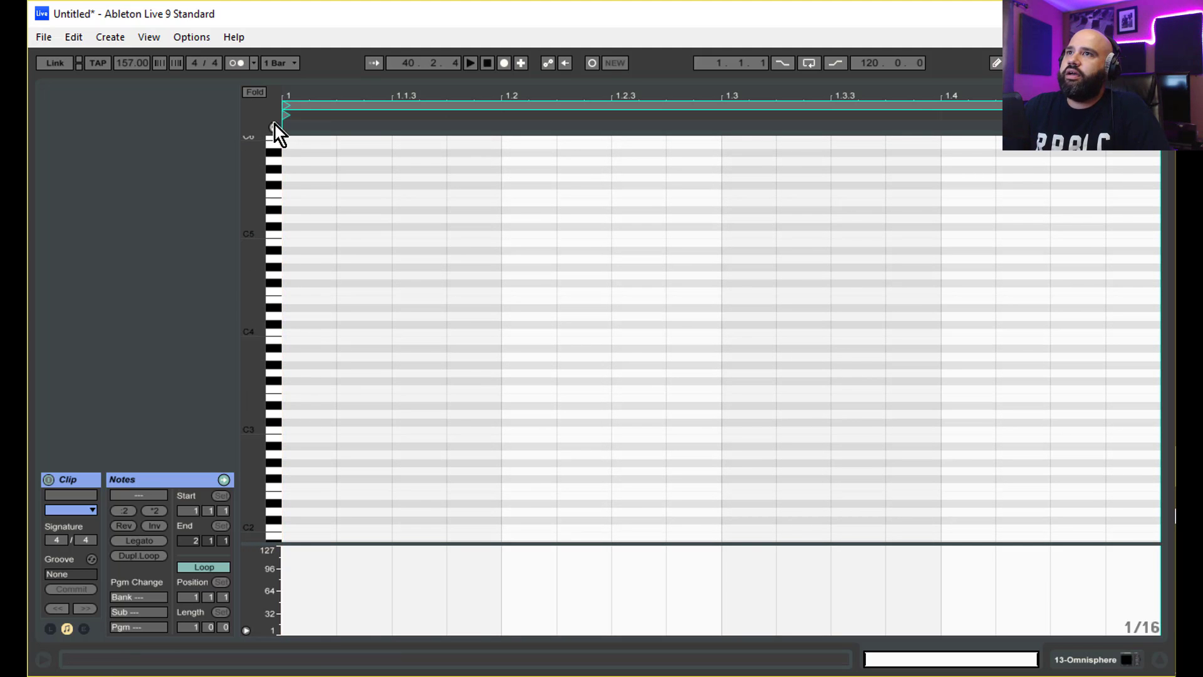
pyautogui.click(276, 413)
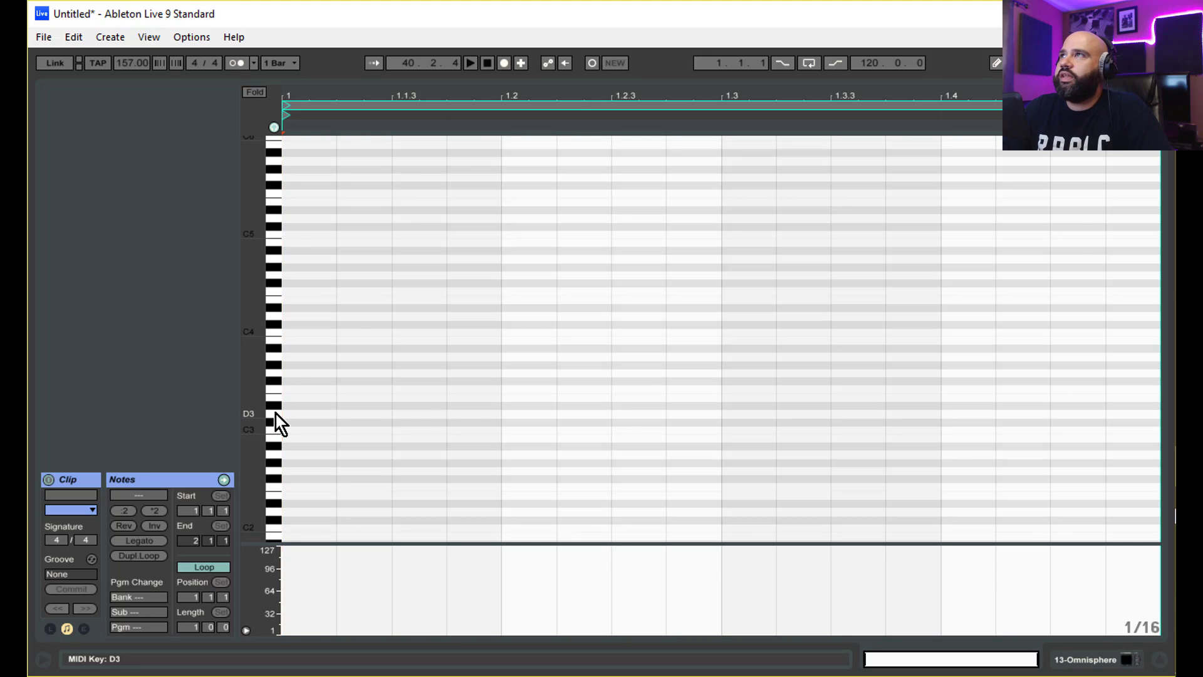
# Step: Draw a D3 note and two F3 notes in the Omnisphere clip, double their lengths, and audition
pyautogui.doubleClick(730, 414)
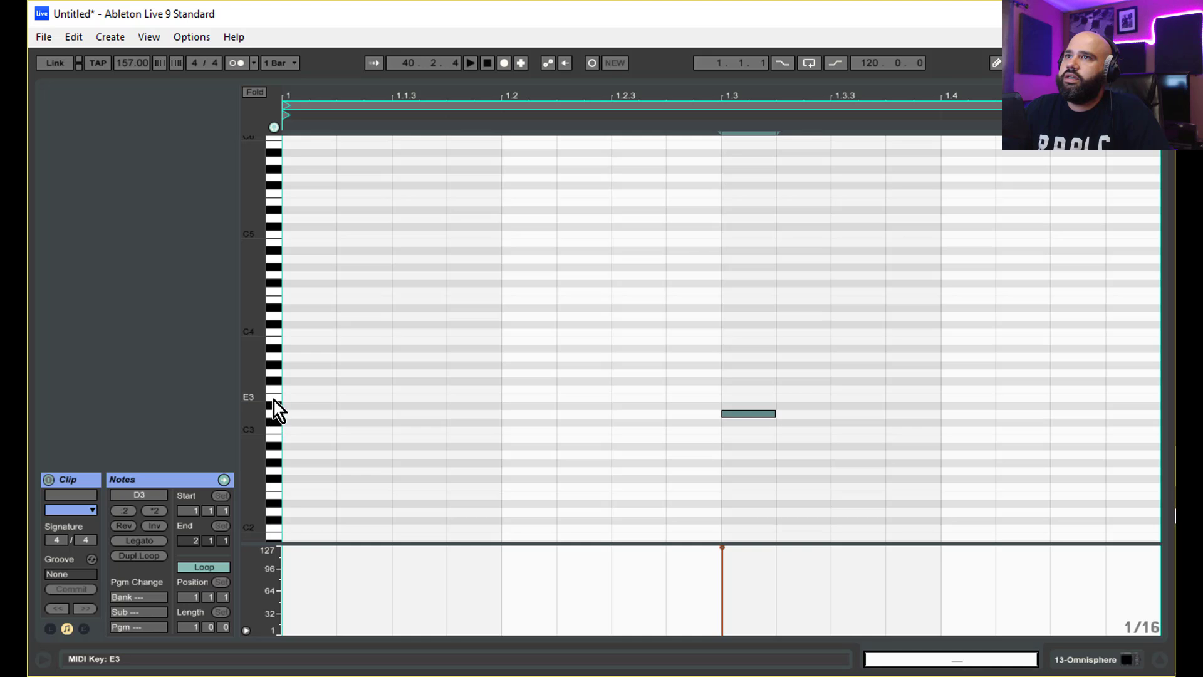
pyautogui.doubleClick(296, 391)
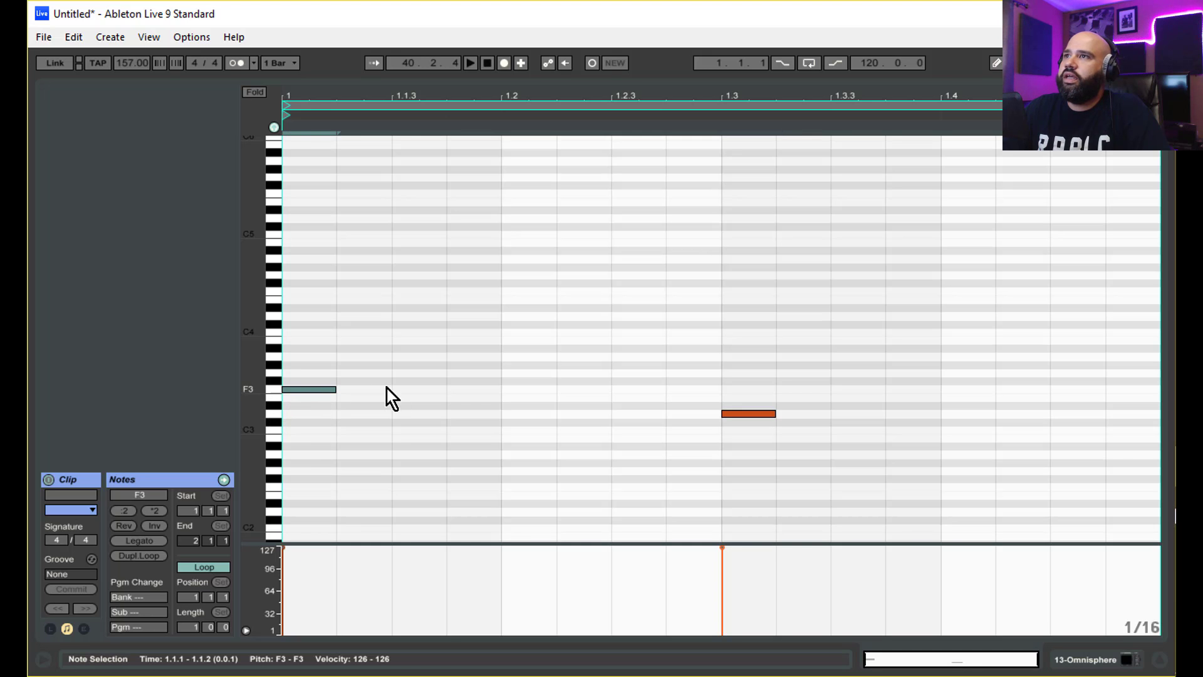
pyautogui.doubleClick(514, 389)
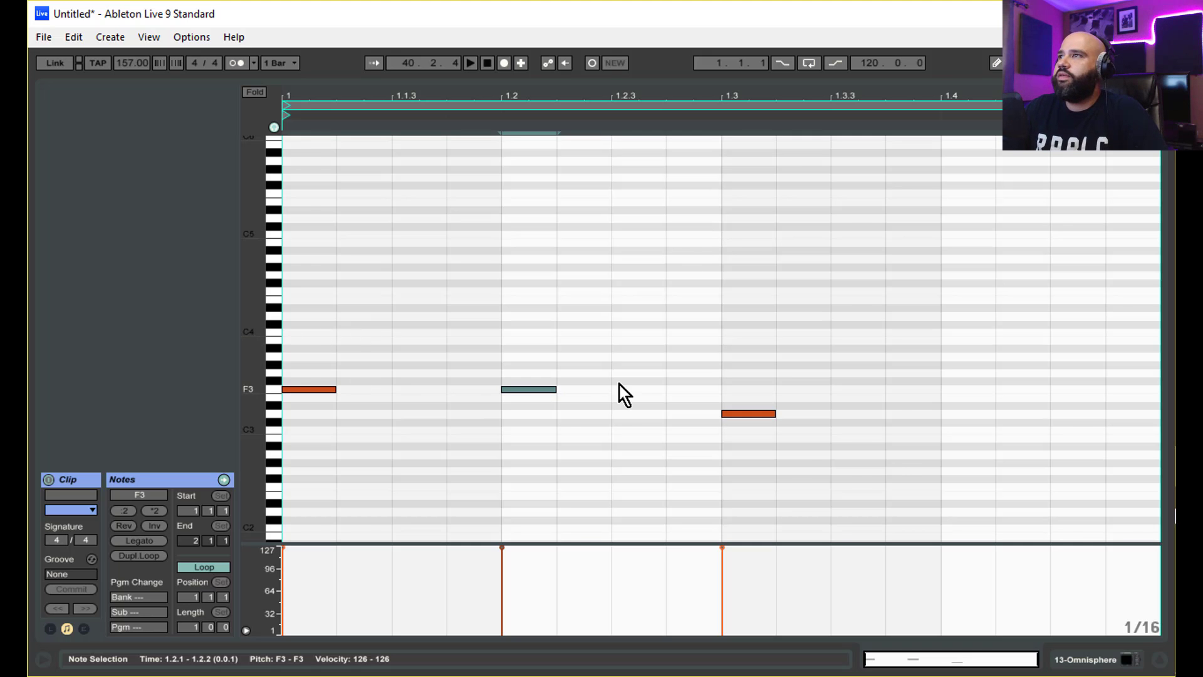
pyautogui.moveTo(839, 445); pyautogui.dragTo(180, 332)
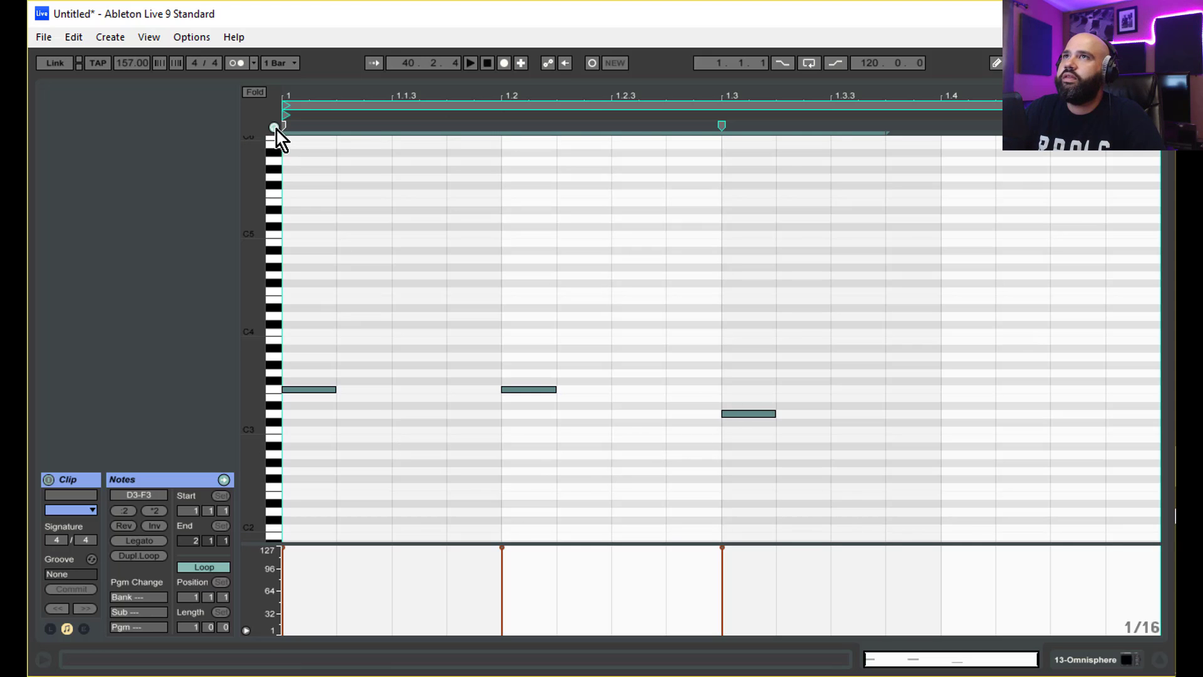
pyautogui.moveTo(336, 388); pyautogui.dragTo(391, 387)
pyautogui.click(505, 261)
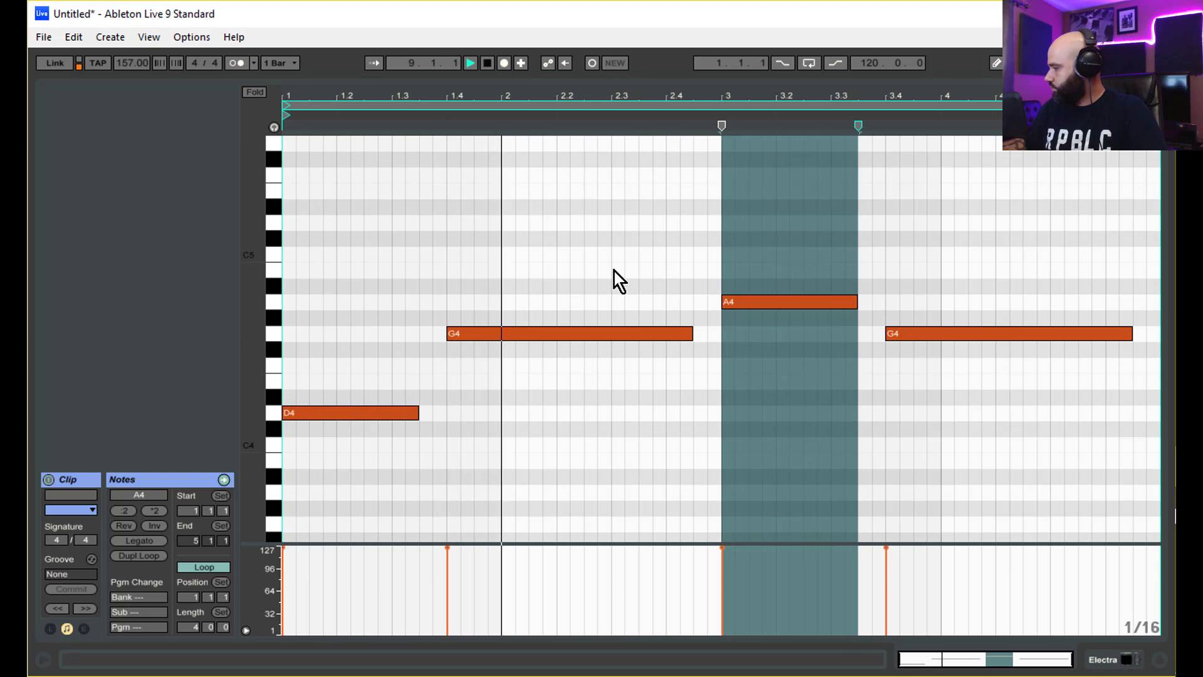
pyautogui.press('space')
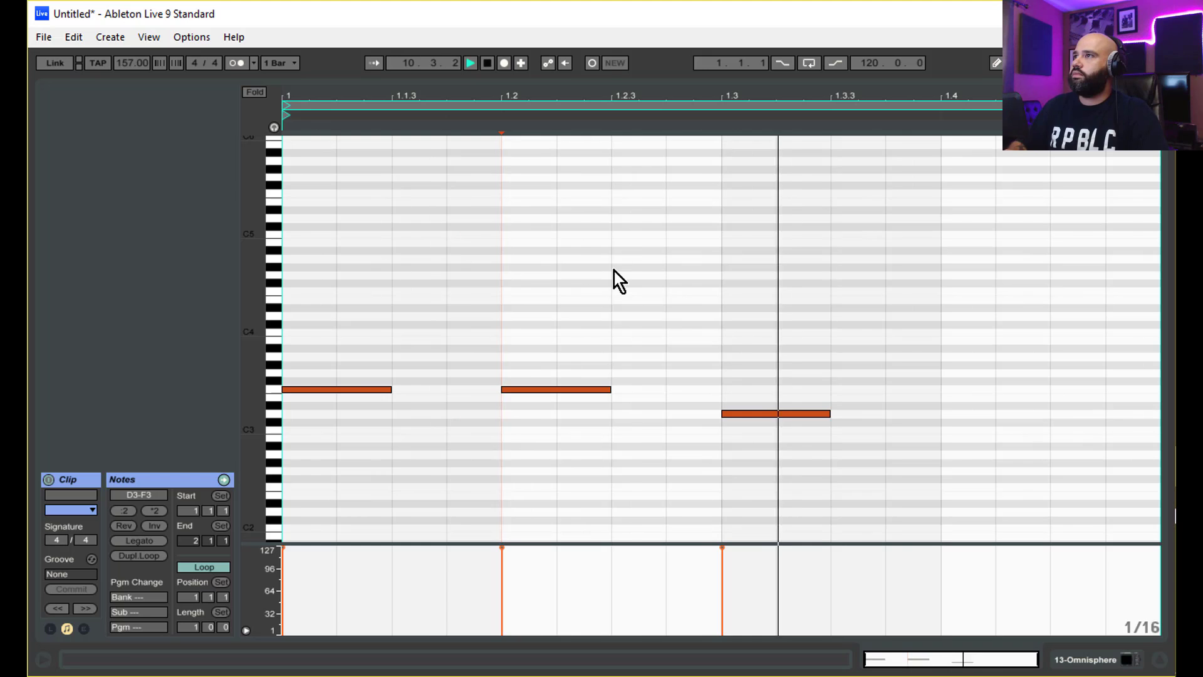
pyautogui.press('space')
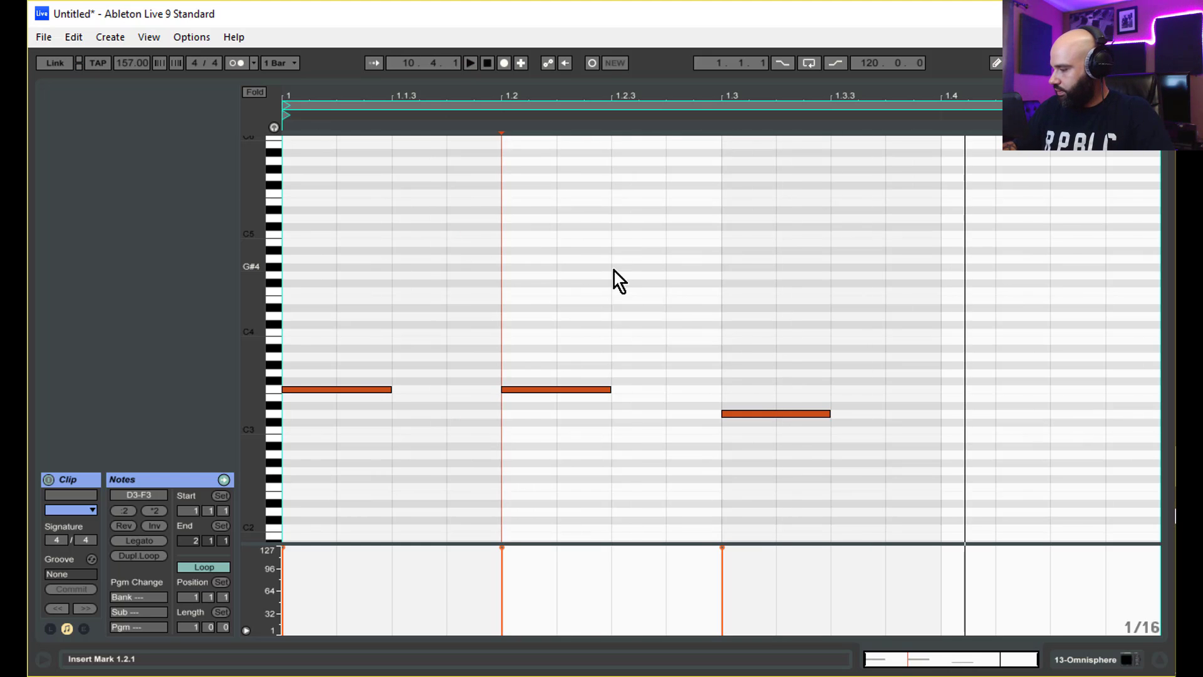
# Step: Loop the pattern to two bars, raise bar 2's first two notes to G3, and audition
pyautogui.hotkey('ctrl', 'd')
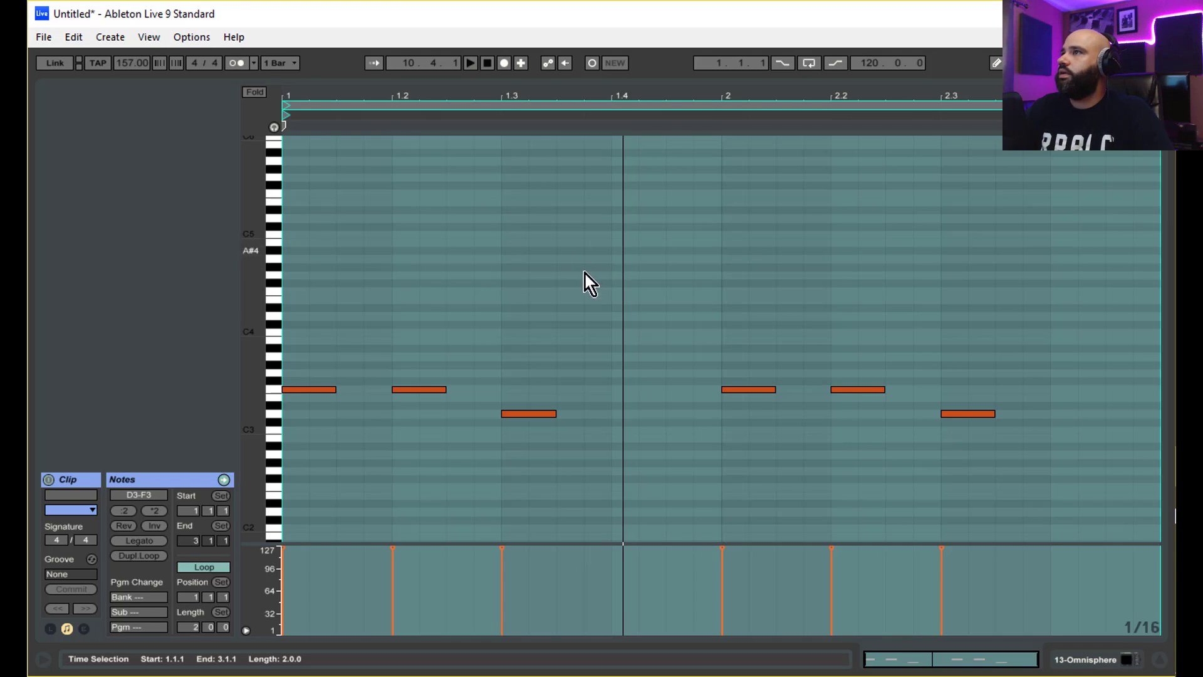
pyautogui.click(731, 357)
pyautogui.doubleClick(713, 357)
pyautogui.moveTo(877, 414); pyautogui.dragTo(909, 371)
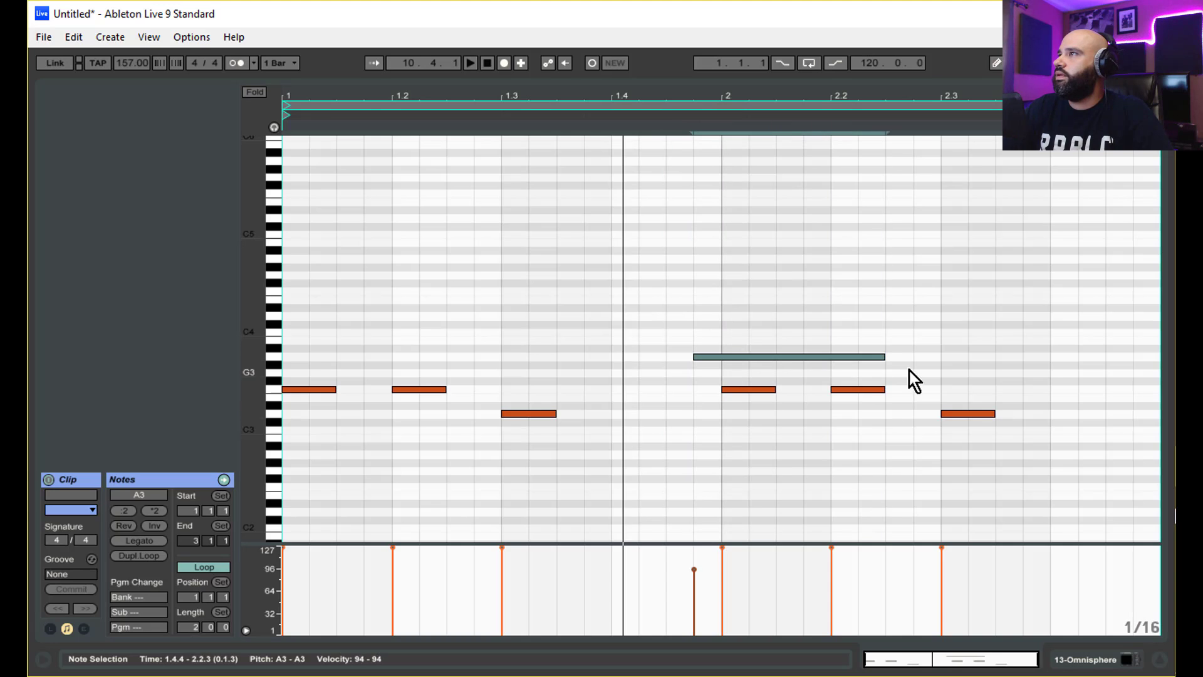
pyautogui.press('Delete')
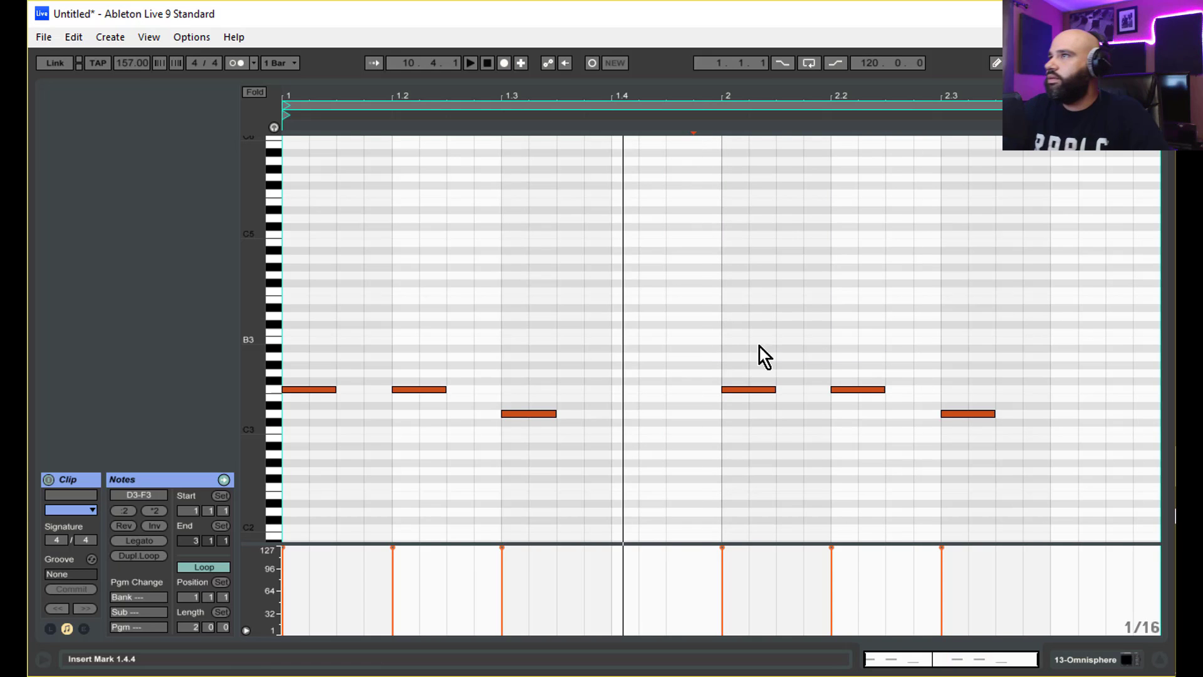
pyautogui.moveTo(717, 373); pyautogui.dragTo(851, 373)
pyautogui.click(882, 300)
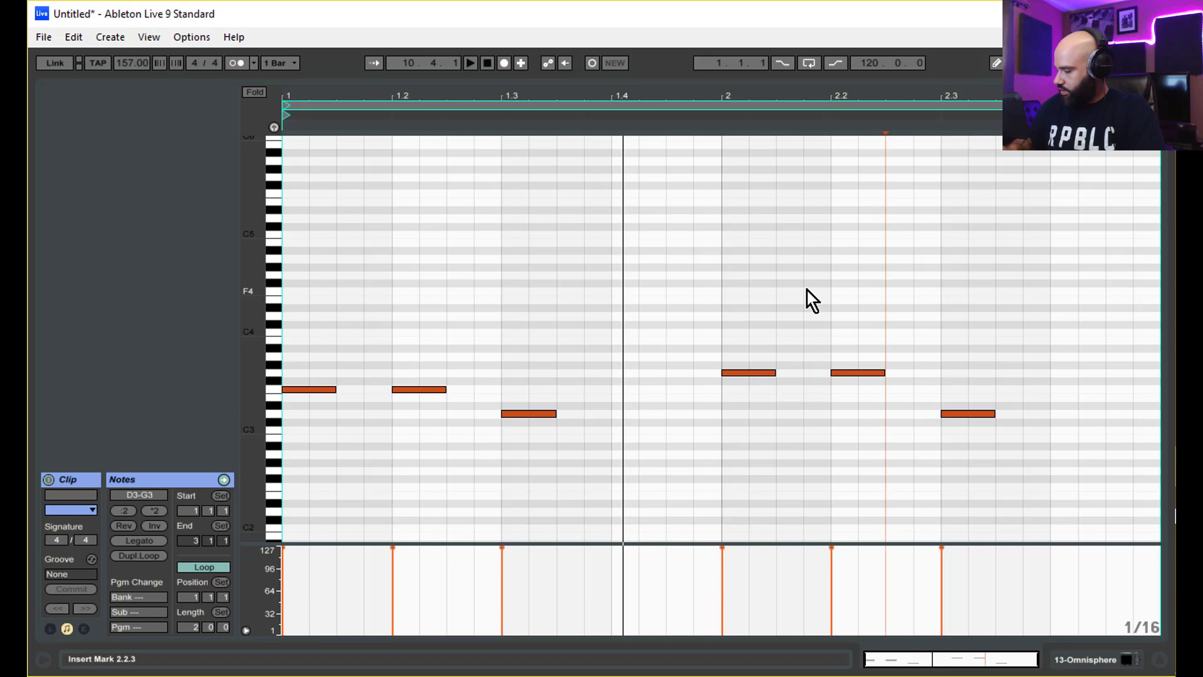
pyautogui.press('space')
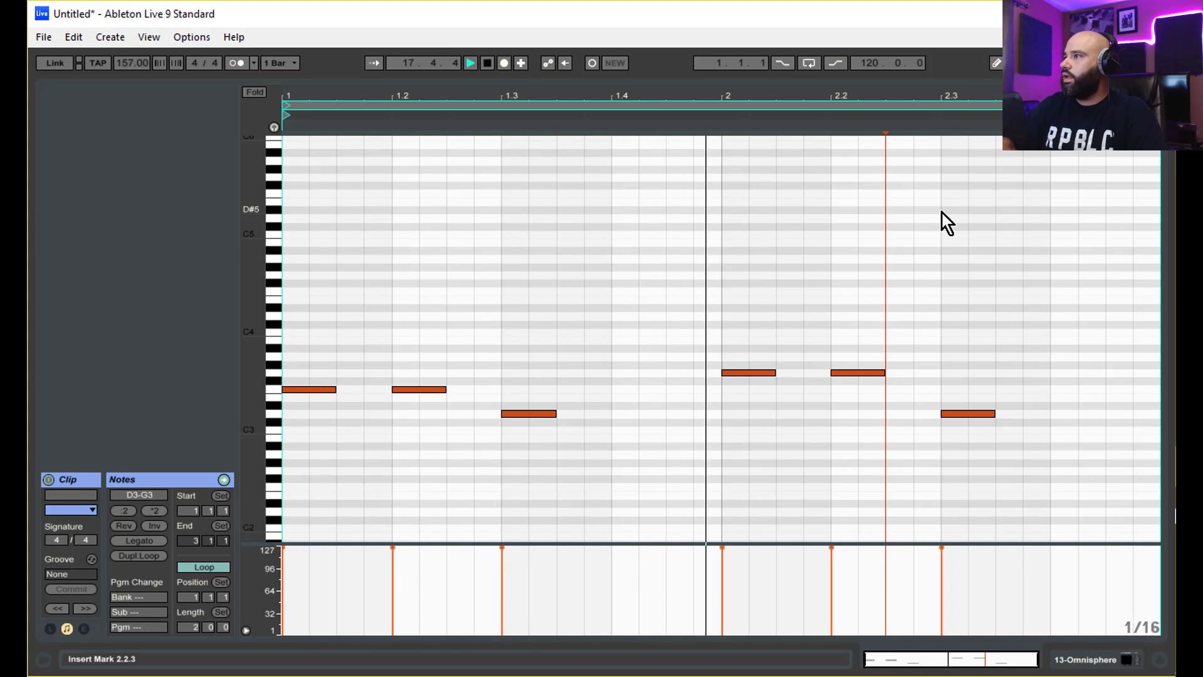
pyautogui.press('space')
# Step: Add EQ Eight to the 13-Omnisphere chain with band 1 set as a raised low cut
pyautogui.click(1099, 663)
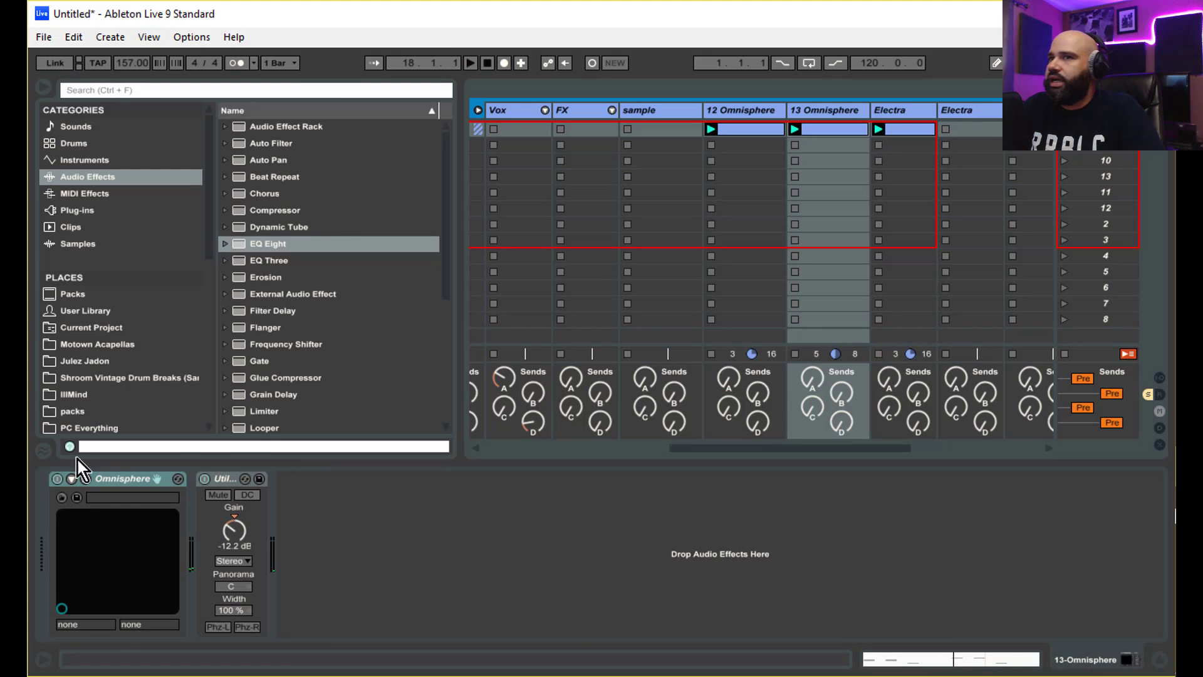
pyautogui.moveTo(279, 237); pyautogui.dragTo(431, 529)
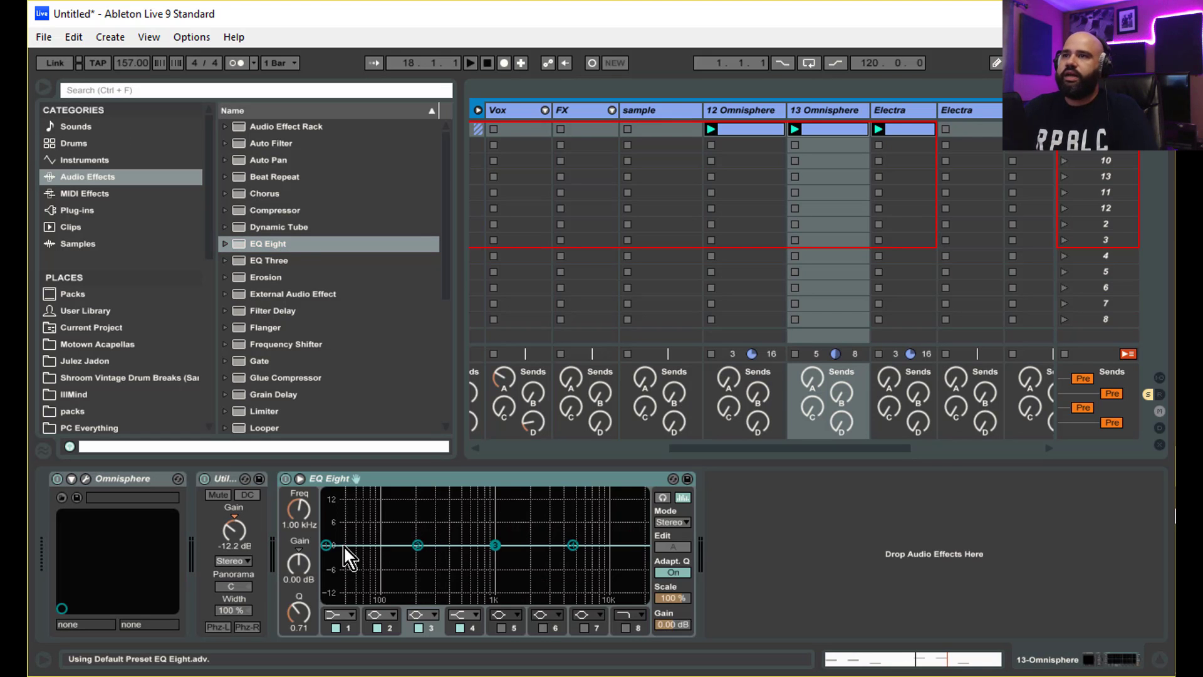
pyautogui.click(352, 613)
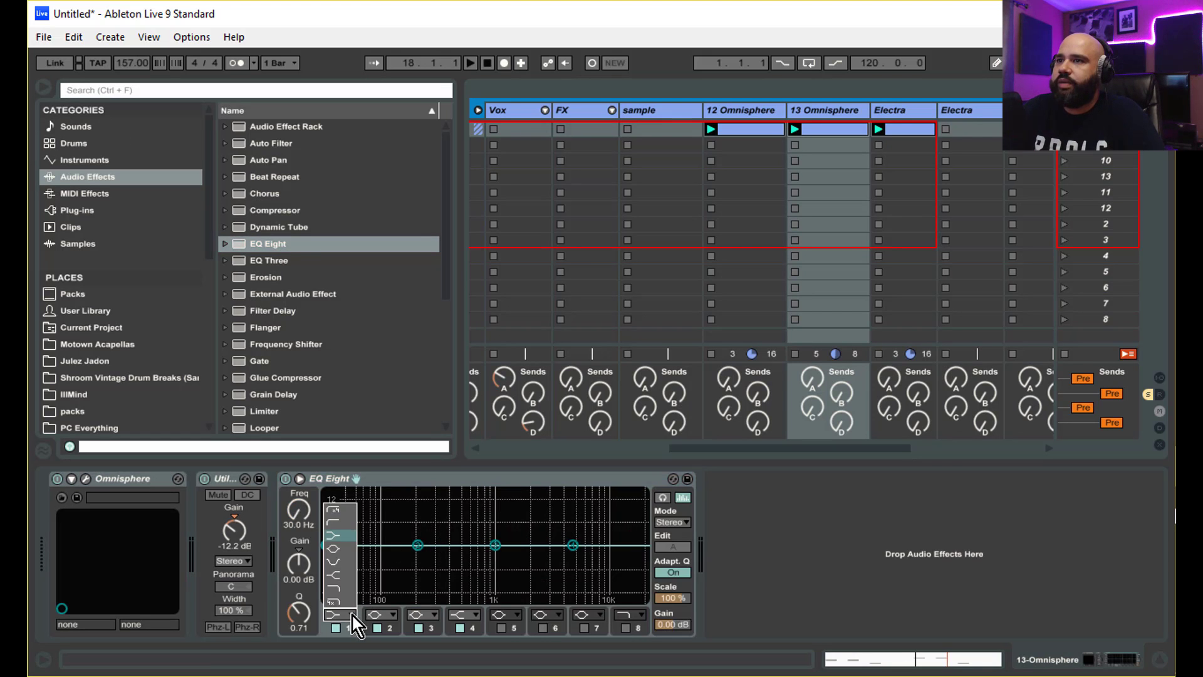
pyautogui.click(348, 515)
pyautogui.moveTo(327, 566); pyautogui.dragTo(420, 558)
pyautogui.press('space')
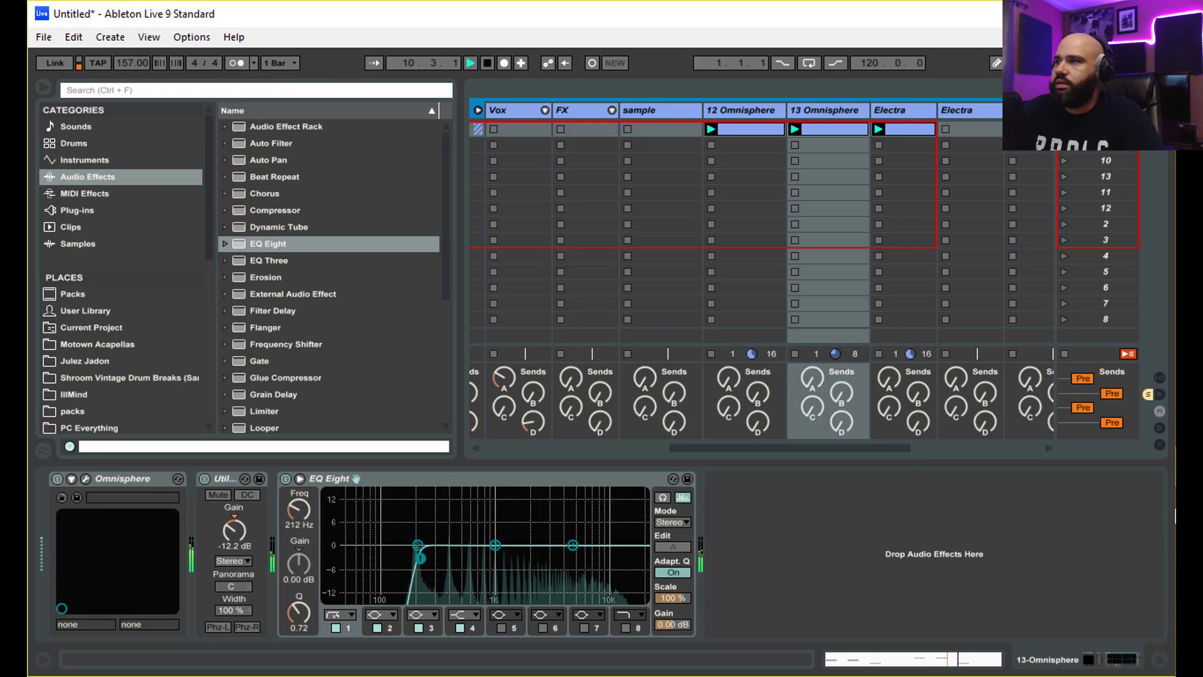
# Step: Enable EQ band 8 as a low-pass rolling off highs near 11 kHz
pyautogui.click(643, 614)
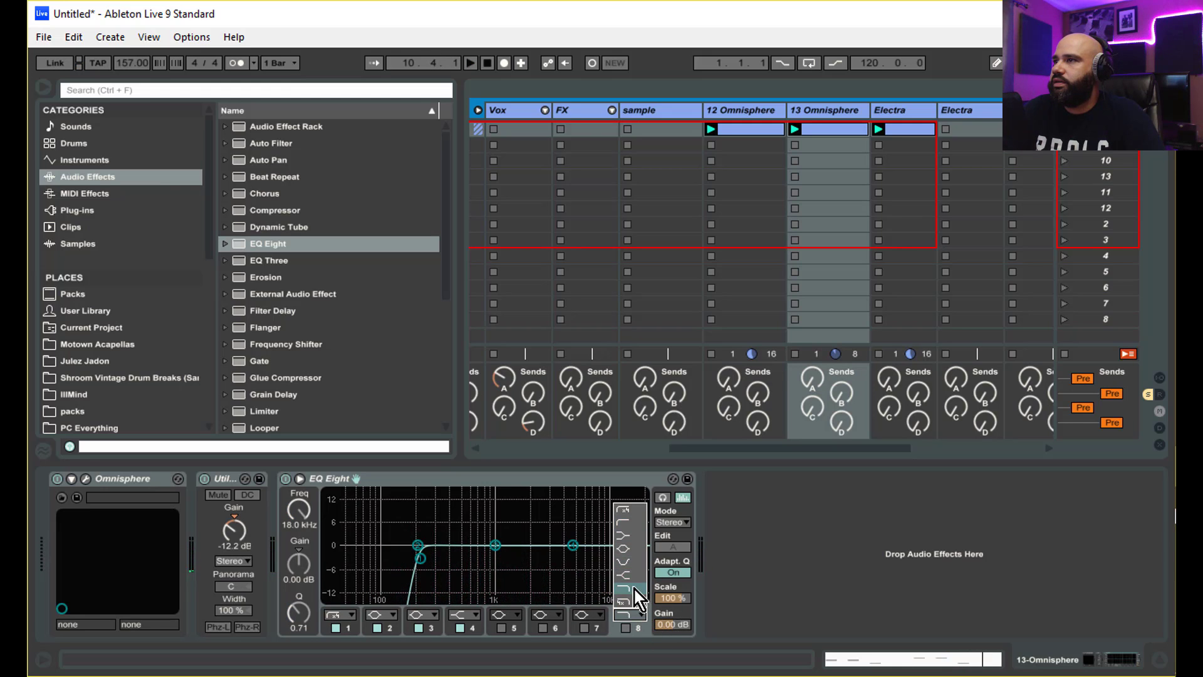
pyautogui.click(634, 589)
pyautogui.click(626, 627)
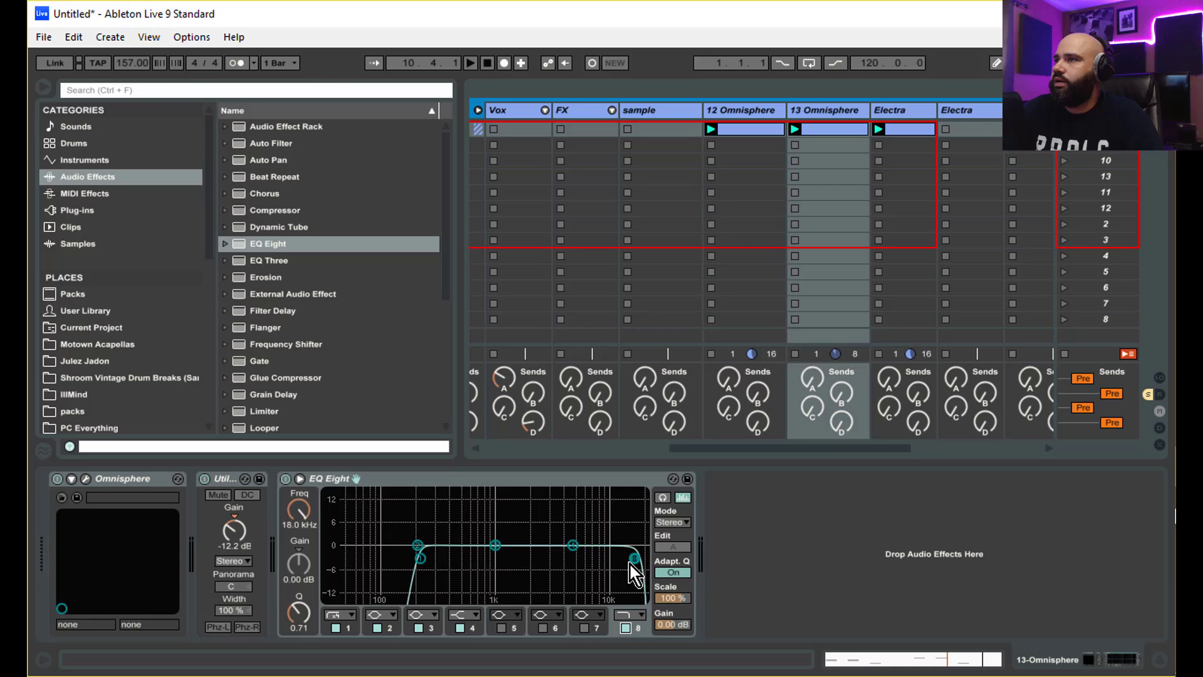
pyautogui.moveTo(631, 559); pyautogui.dragTo(610, 577)
pyautogui.press('space')
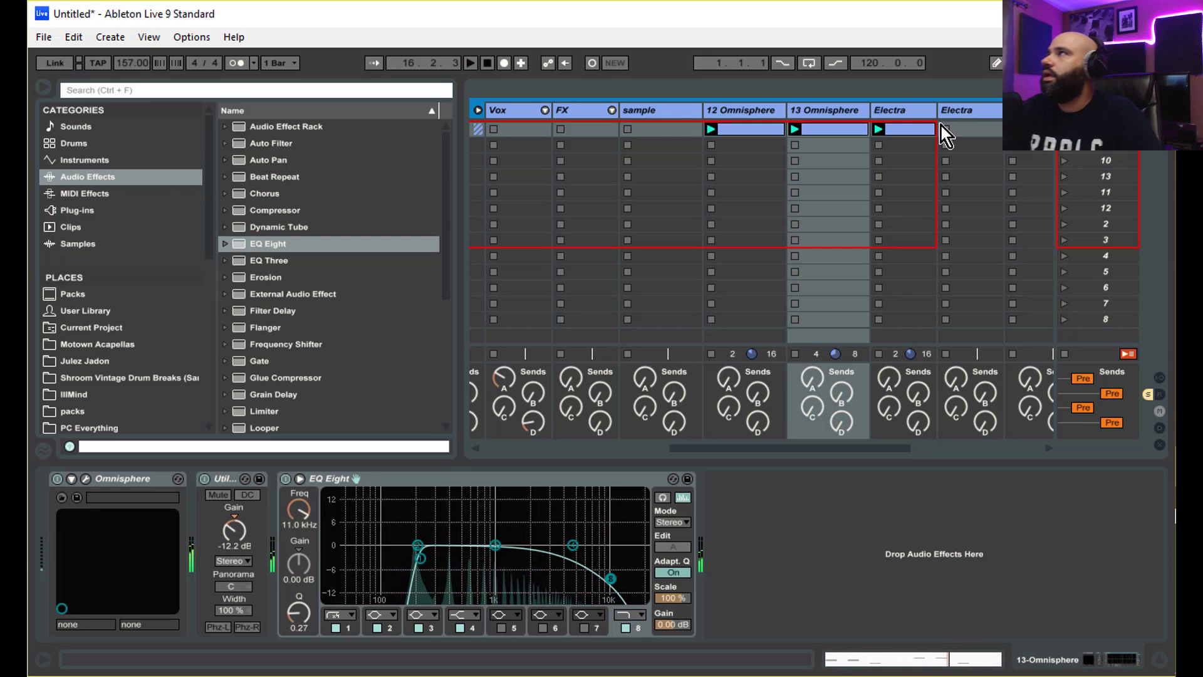
# Step: Create a MIDI clip on the Electra track and draw a D2 note spanning beats 1-2
pyautogui.press('space')
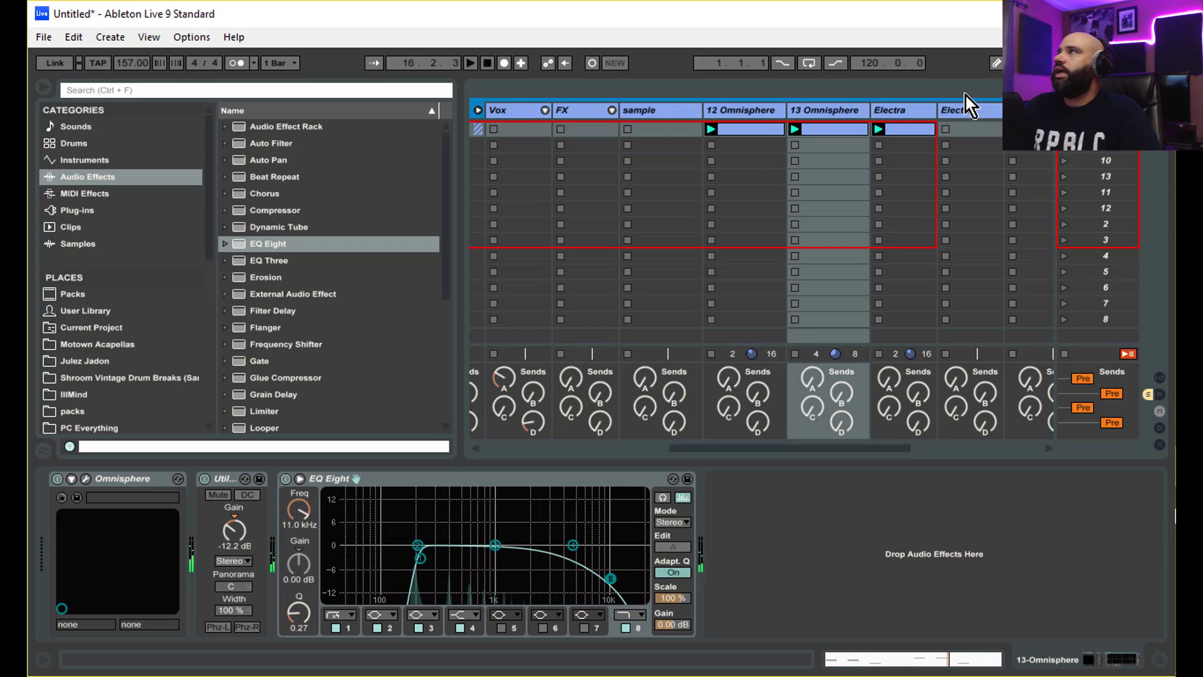
pyautogui.doubleClick(965, 130)
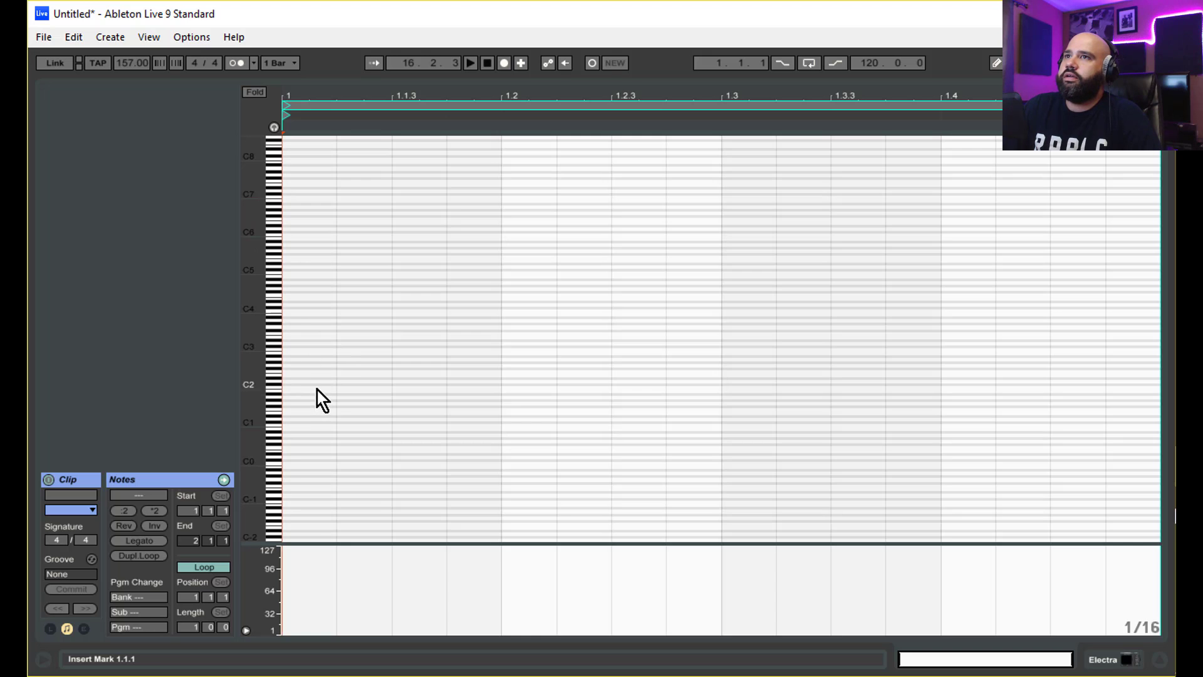
pyautogui.moveTo(251, 367); pyautogui.dragTo(266, 403)
pyautogui.doubleClick(290, 412)
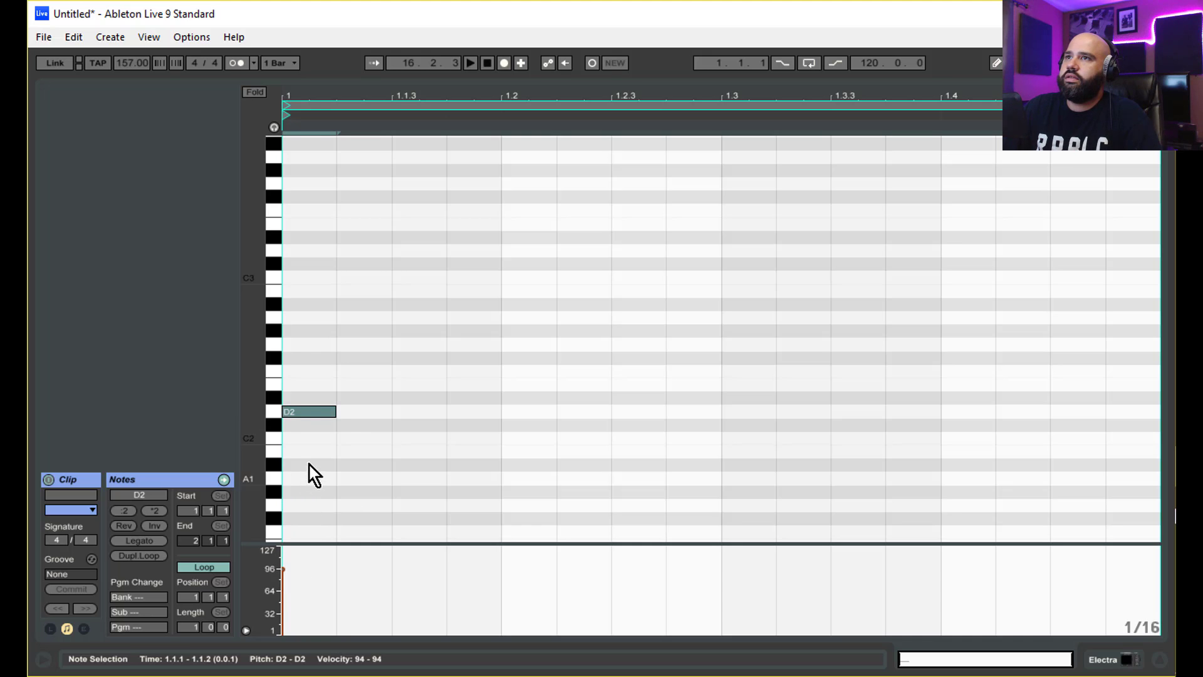
pyautogui.moveTo(332, 400); pyautogui.dragTo(721, 407)
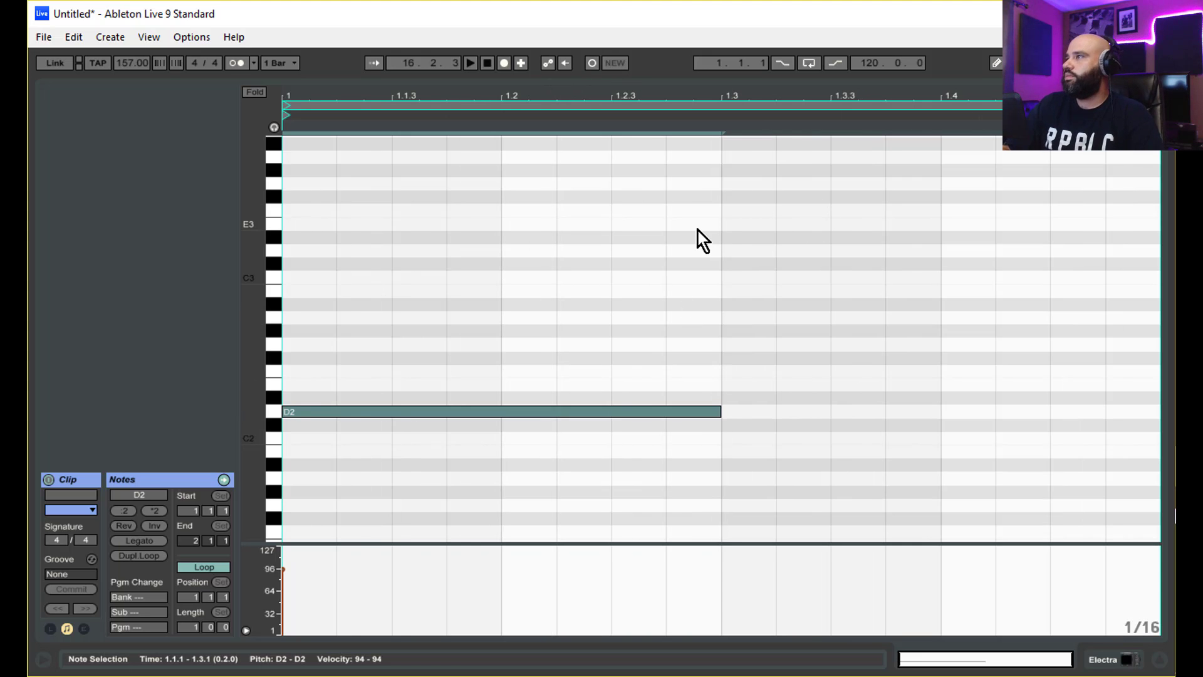
# Step: Extend the clip to two bars, delete the duplicated D2 note, and audition the bass
pyautogui.hotkey('ctrl', 'd')
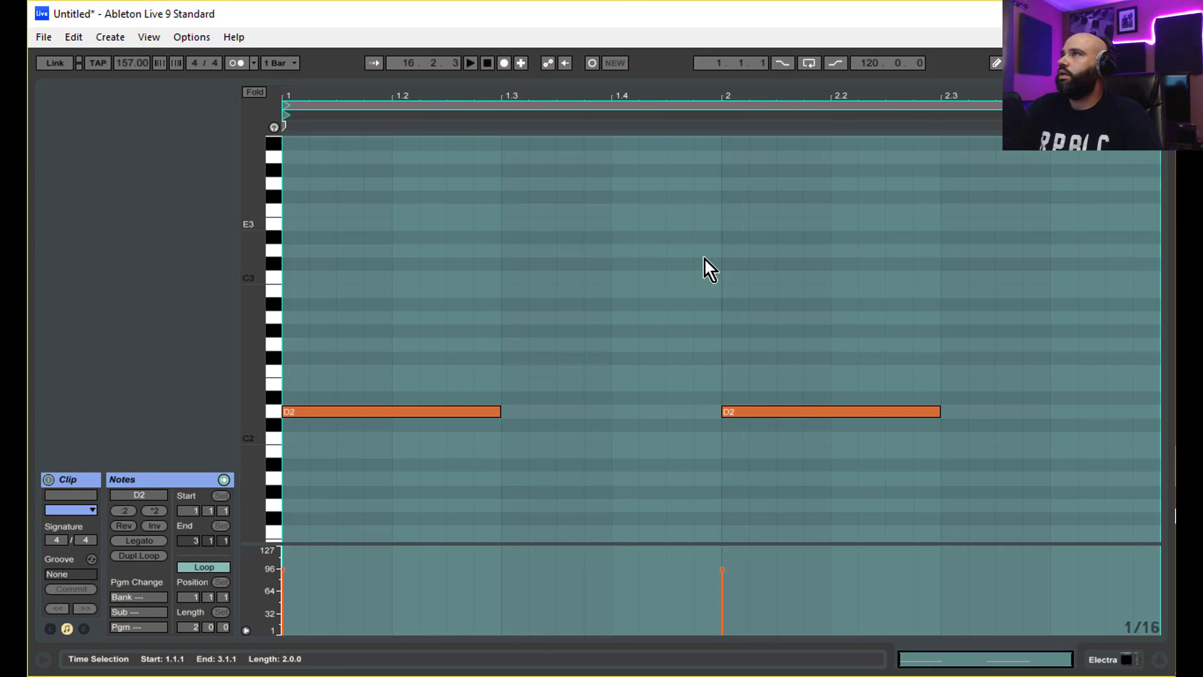
pyautogui.click(697, 325)
pyautogui.click(751, 411)
pyautogui.press('Delete')
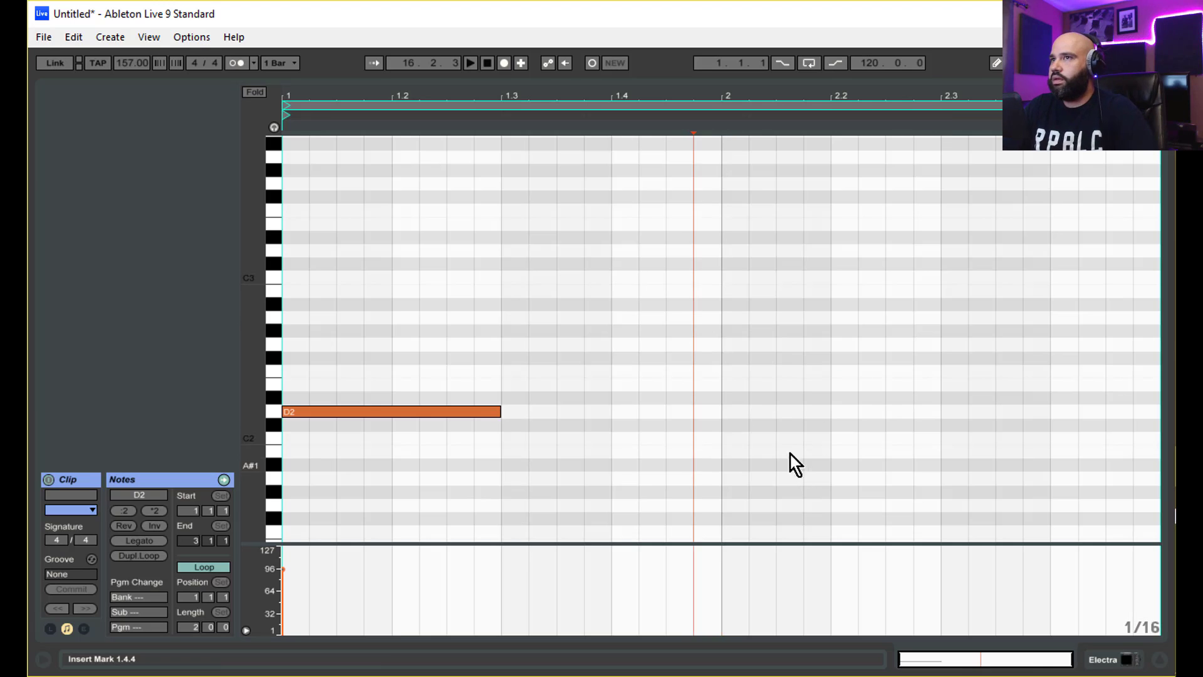
pyautogui.press('space')
pyautogui.press('space')
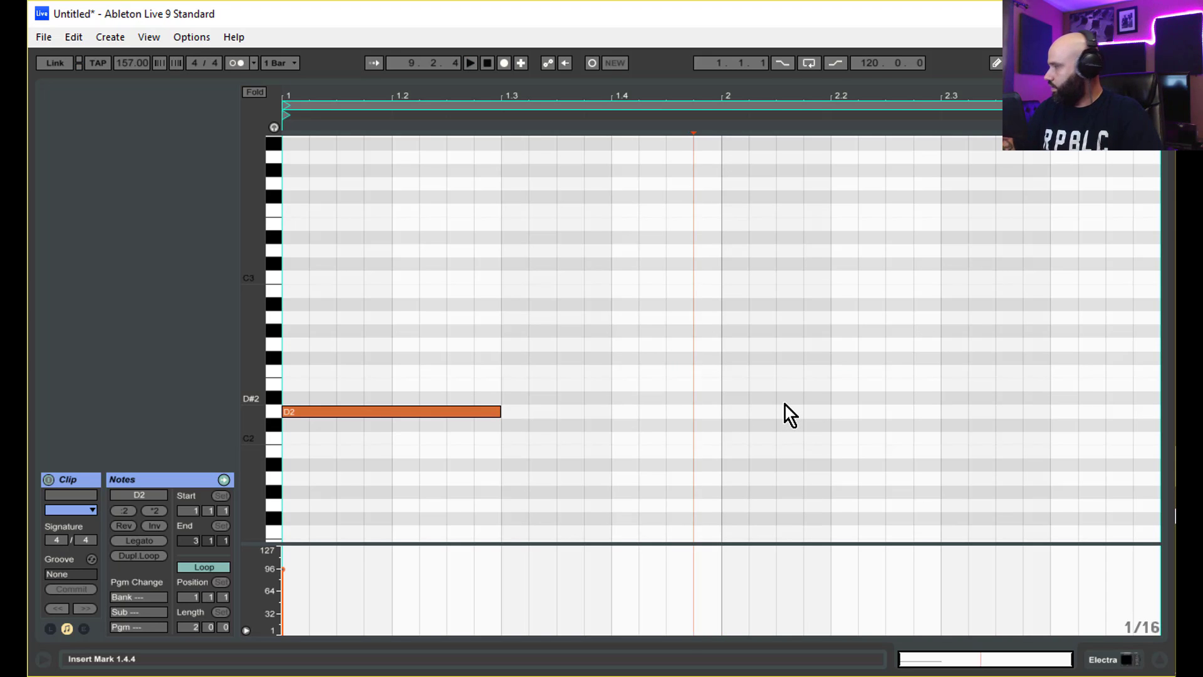
pyautogui.press('space')
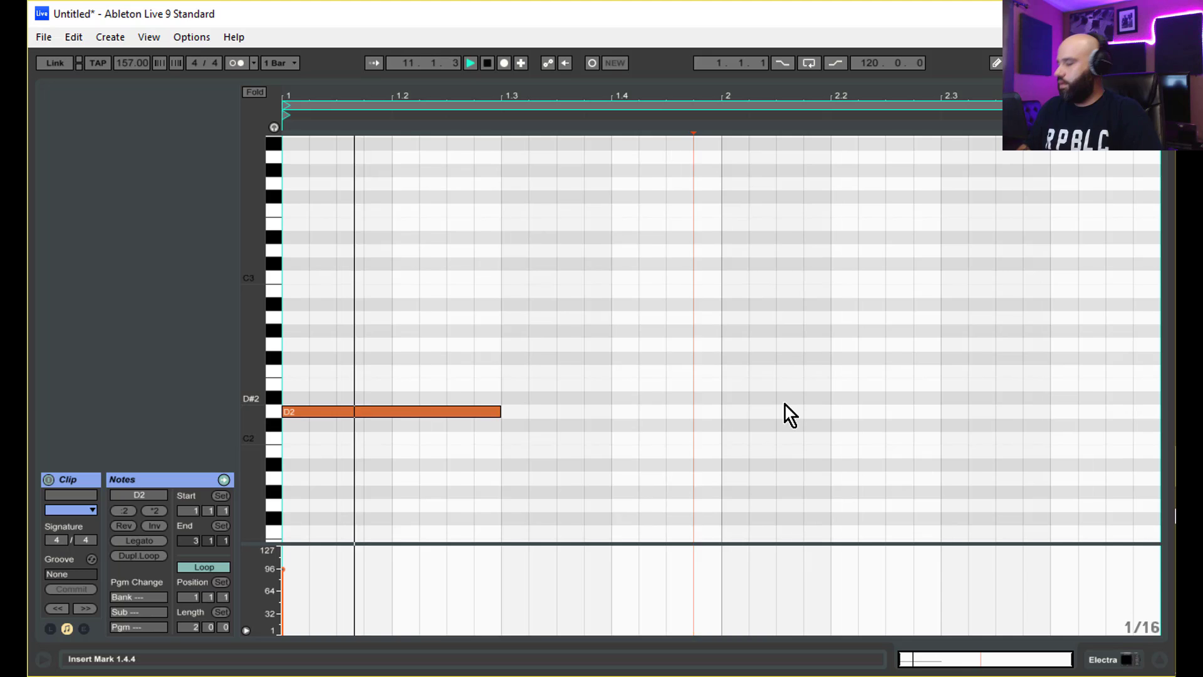
# Step: Add D2 notes at beats 2.2 and 2.4, lengthen them, and move the last down to C2
pyautogui.press('space')
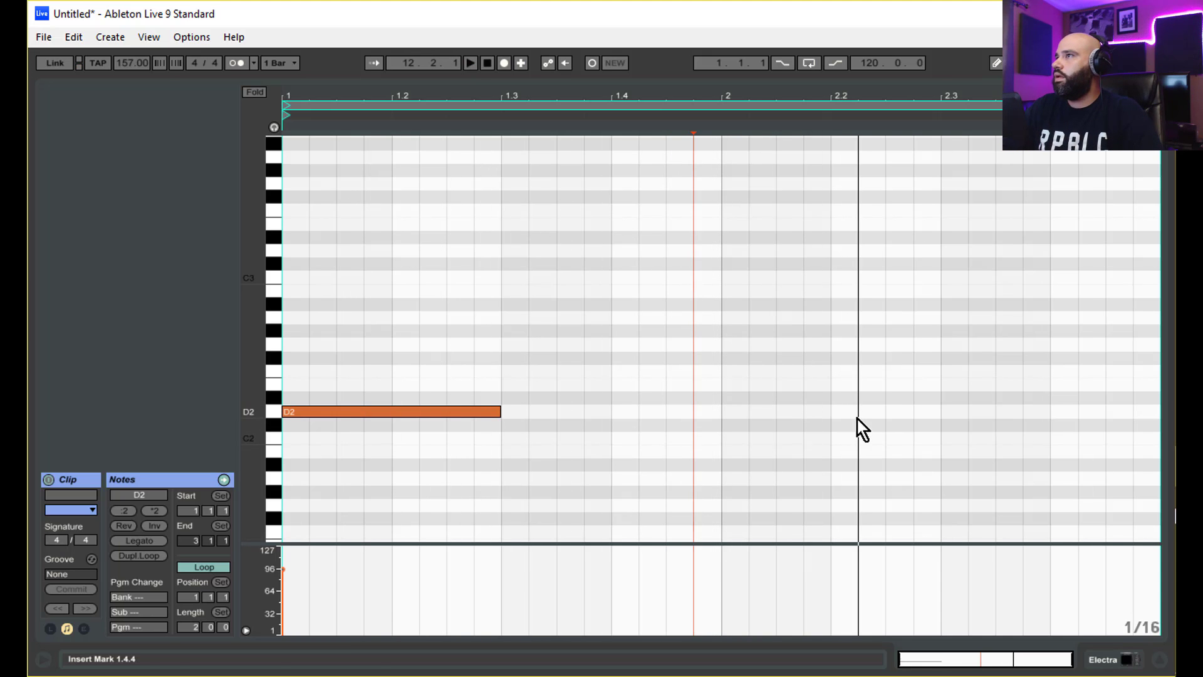
pyautogui.doubleClick(840, 412)
pyautogui.moveTo(858, 412); pyautogui.dragTo(934, 413)
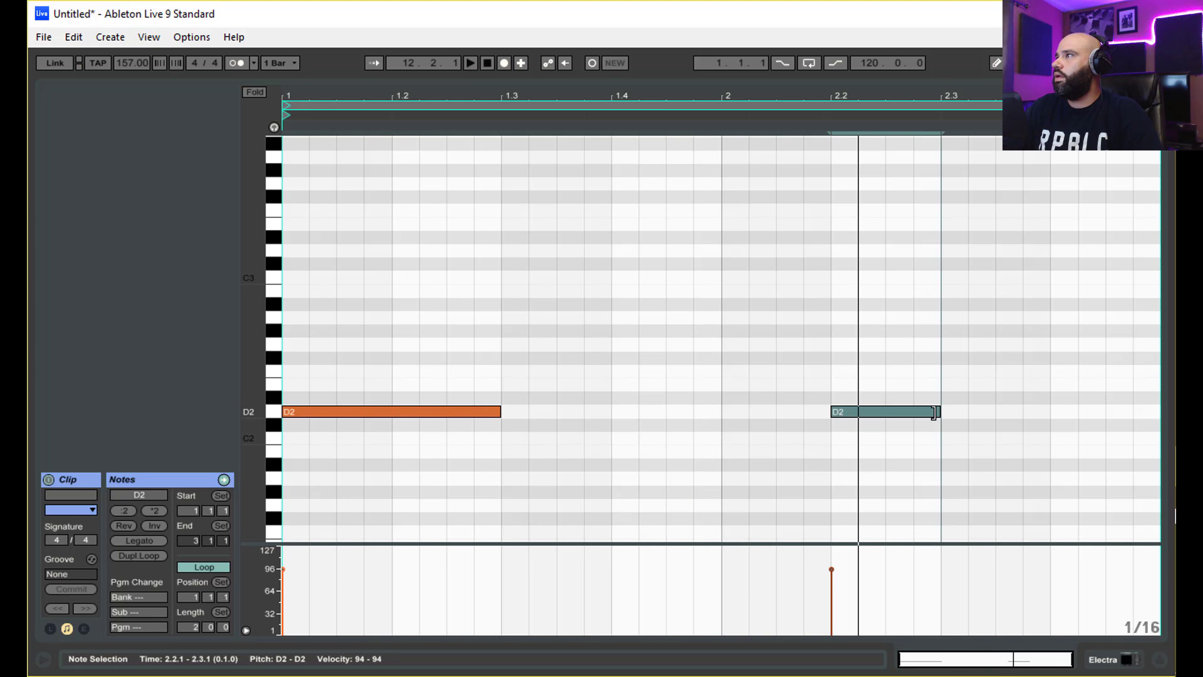
pyautogui.doubleClick(1069, 411)
pyautogui.moveTo(1079, 411); pyautogui.dragTo(1130, 414)
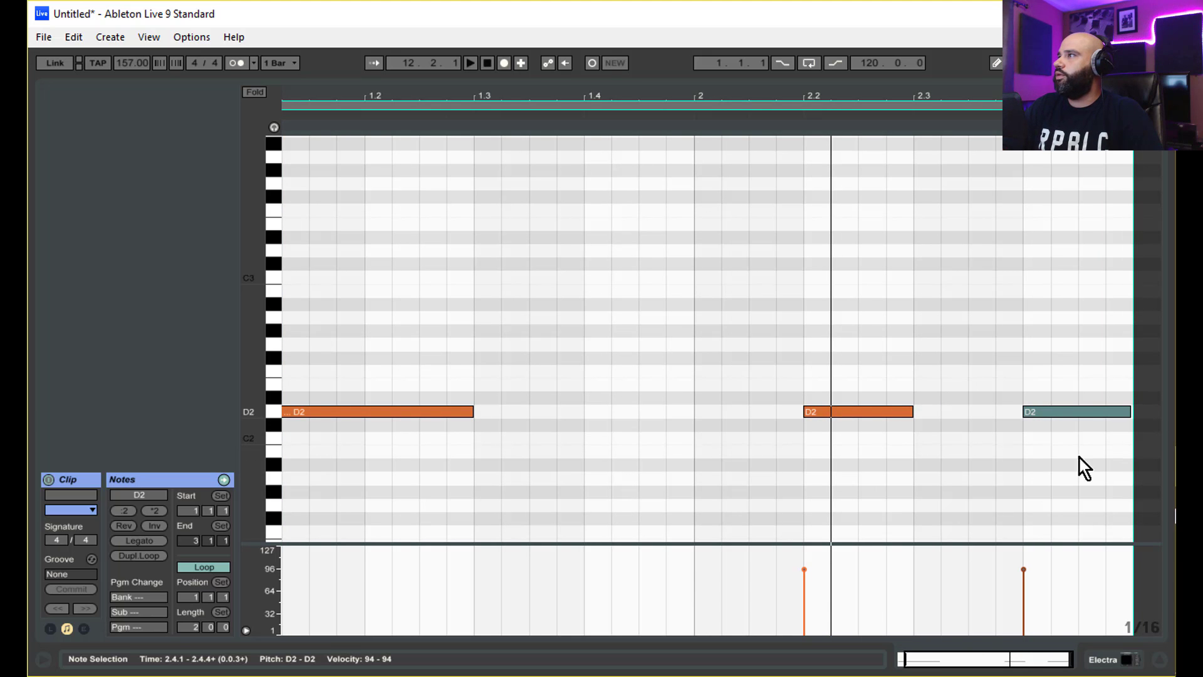
pyautogui.click(1065, 432)
pyautogui.click(1068, 413)
pyautogui.moveTo(1068, 416); pyautogui.dragTo(1065, 435)
pyautogui.click(1058, 464)
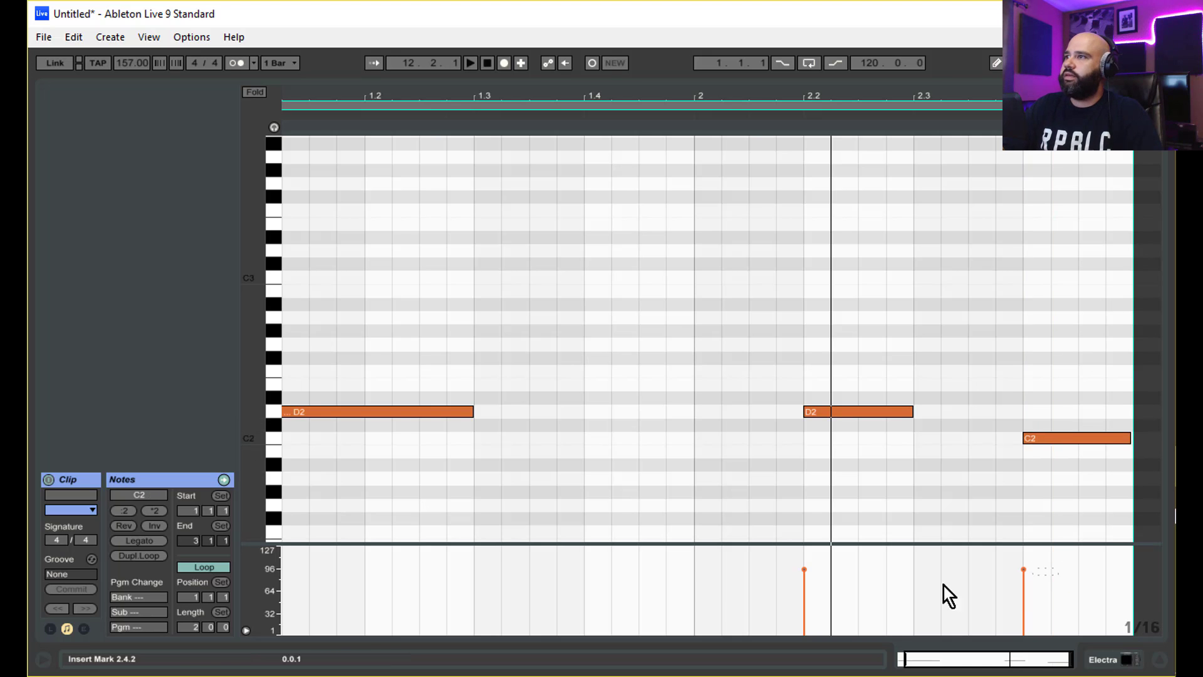
# Step: Raise the velocities of the bass notes to 127
pyautogui.moveTo(803, 569); pyautogui.dragTo(803, 547)
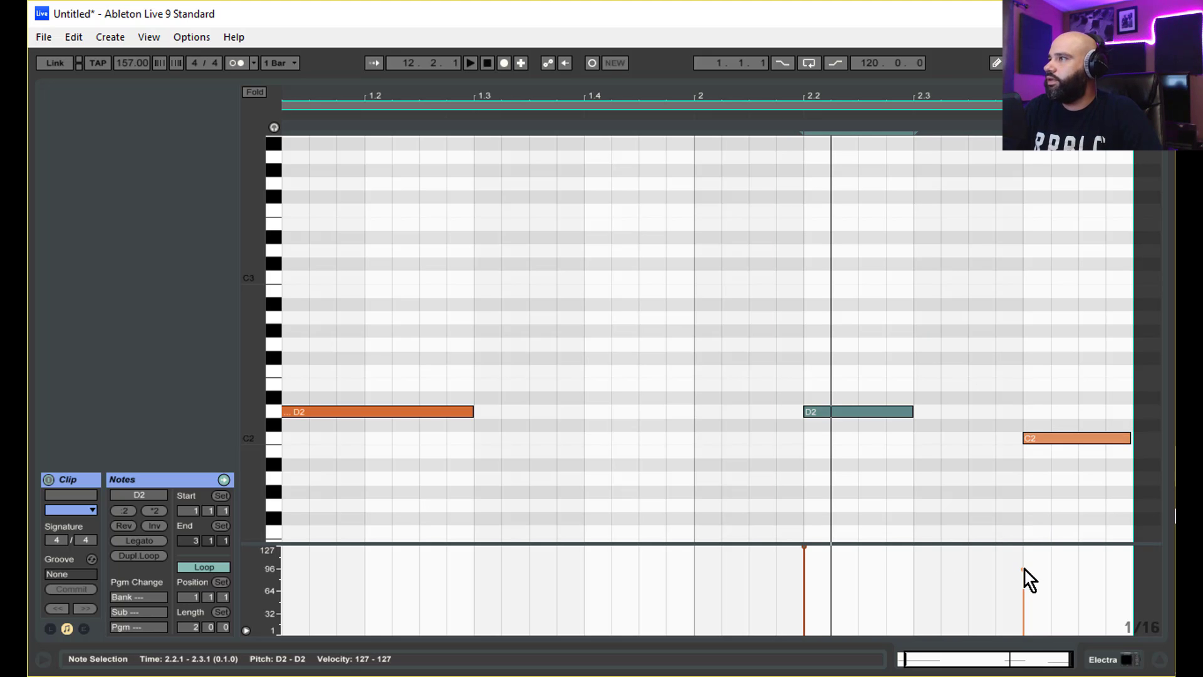
pyautogui.moveTo(1023, 569); pyautogui.dragTo(1023, 546)
pyautogui.moveTo(980, 666); pyautogui.dragTo(976, 666)
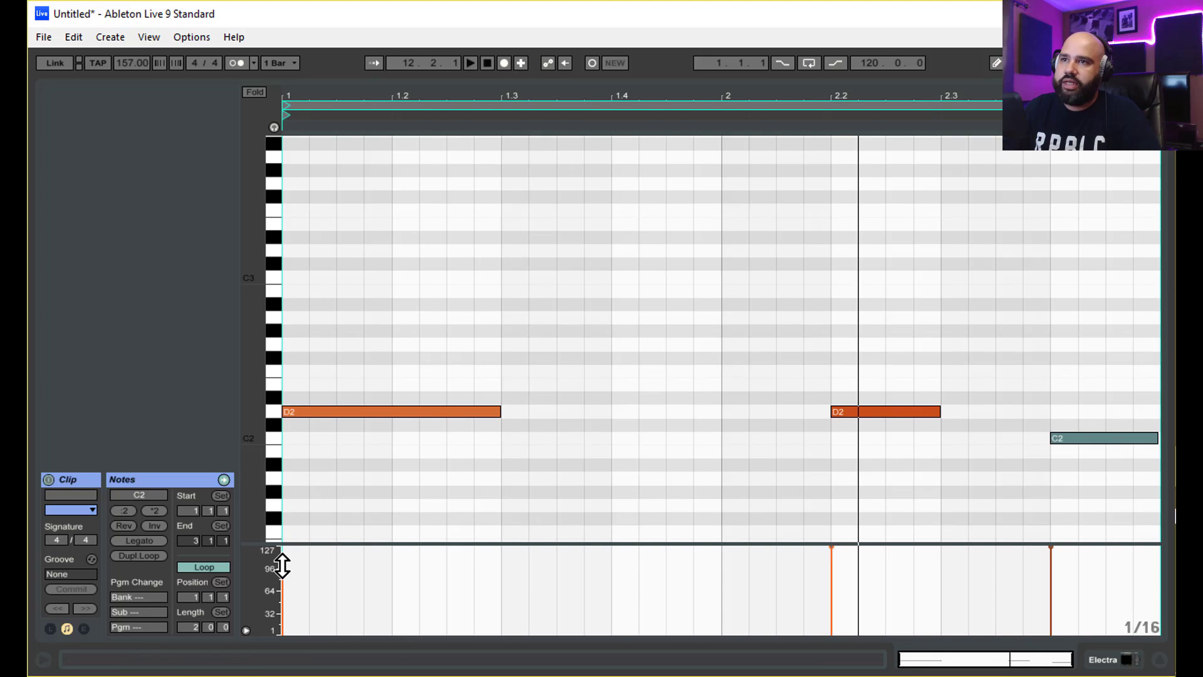
pyautogui.moveTo(285, 572); pyautogui.dragTo(297, 563)
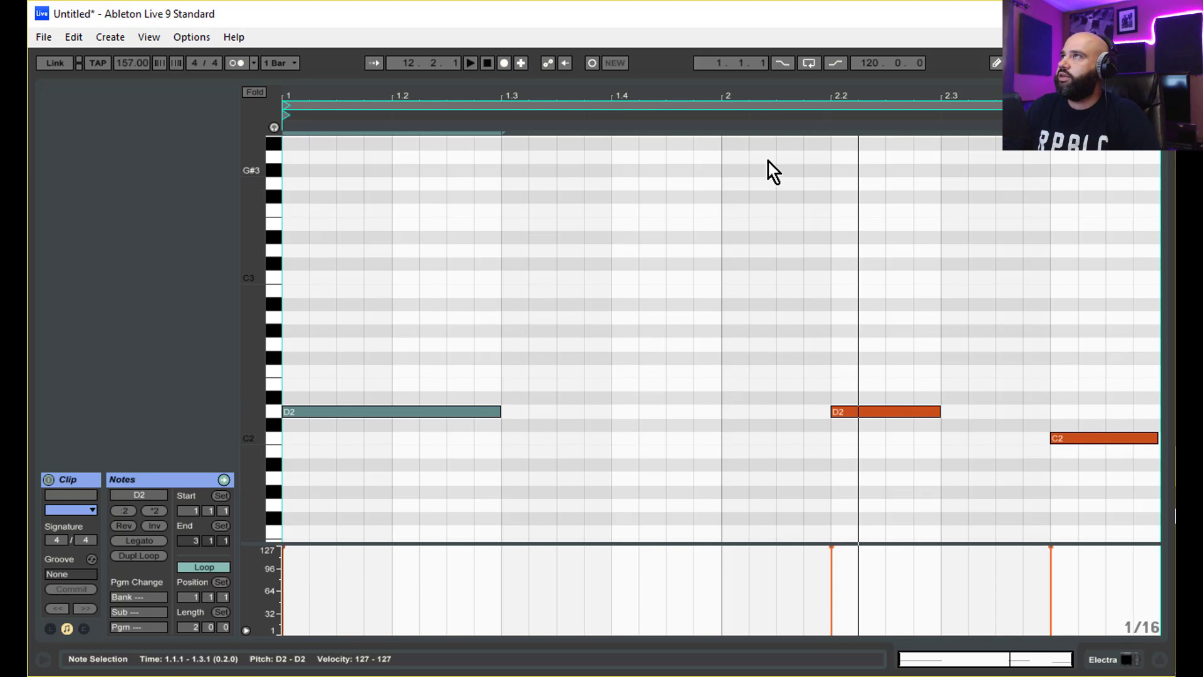
pyautogui.moveTo(779, 92); pyautogui.dragTo(780, 91)
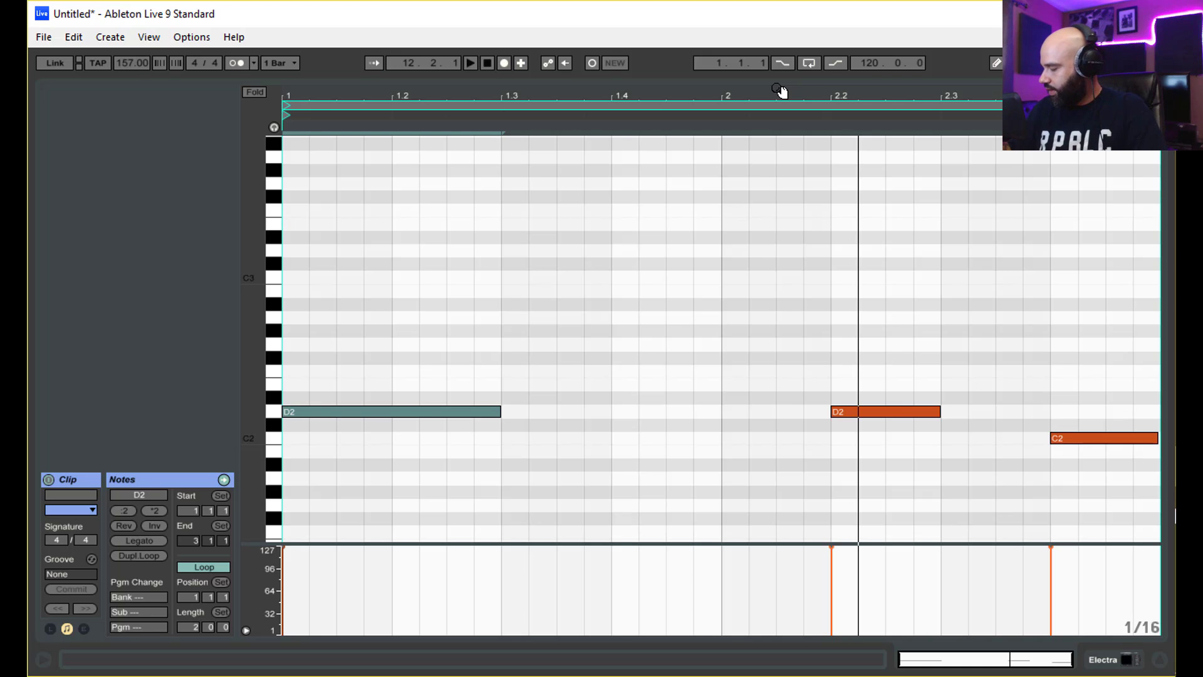
# Step: Double the bass clip to four bars, audition it, and return to Session view
pyautogui.hotkey('ctrl', 'd')
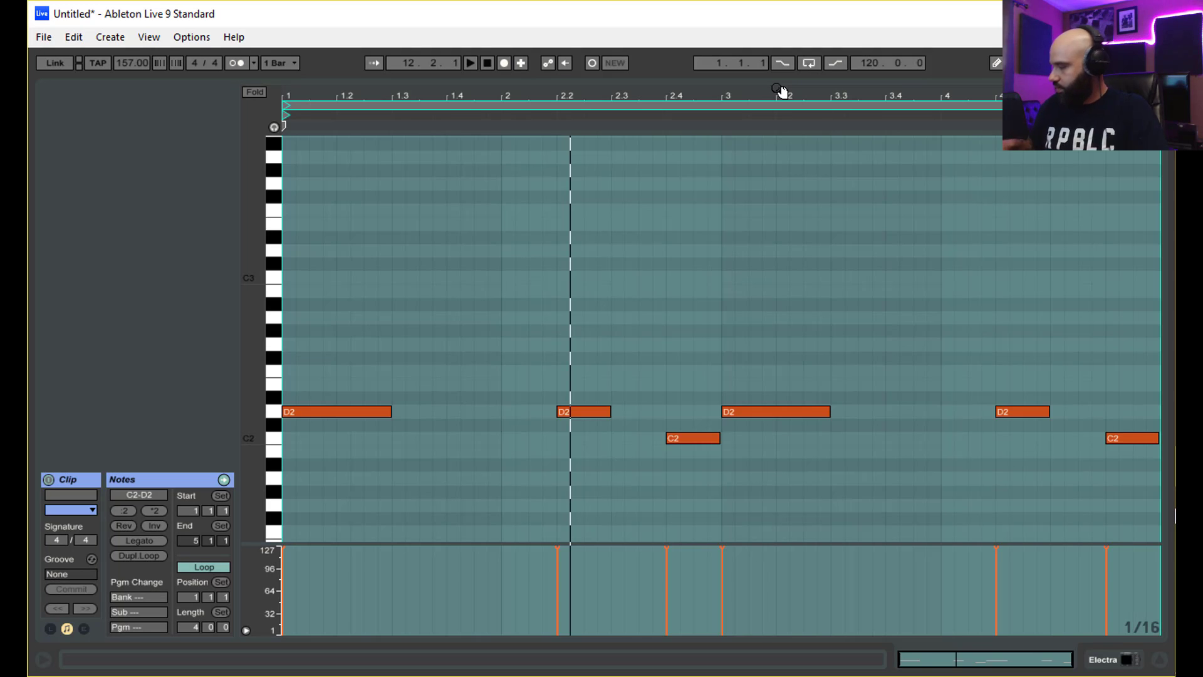
pyautogui.press('space')
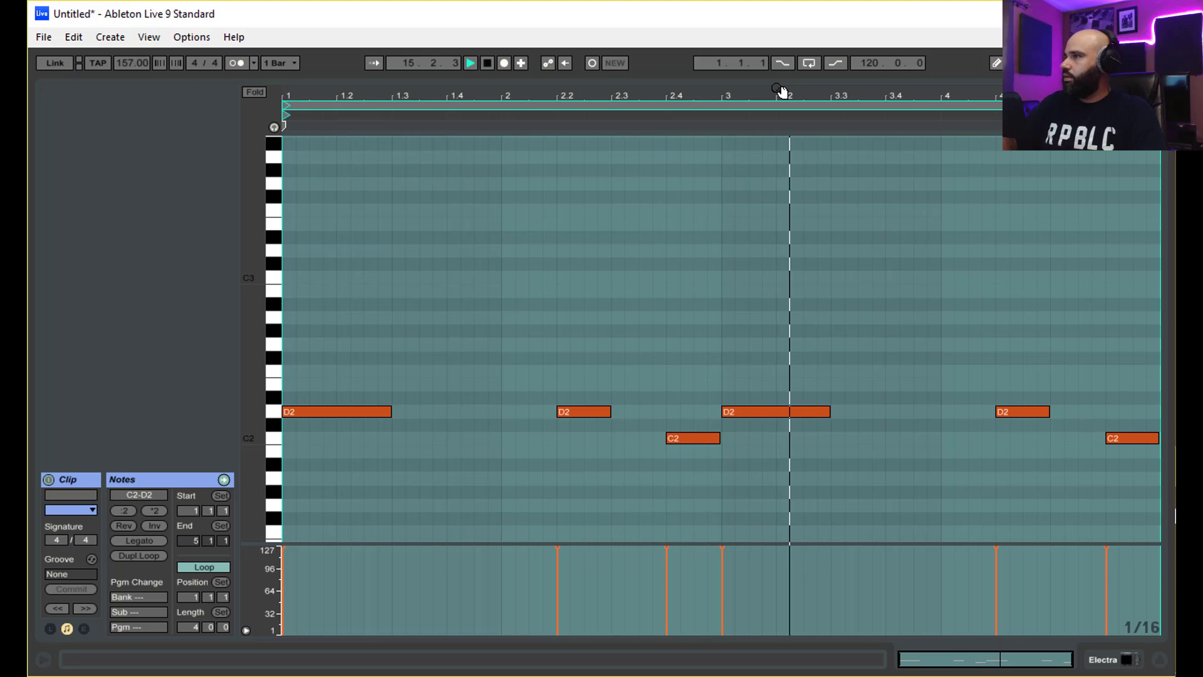
pyautogui.press('space')
pyautogui.click(1099, 656)
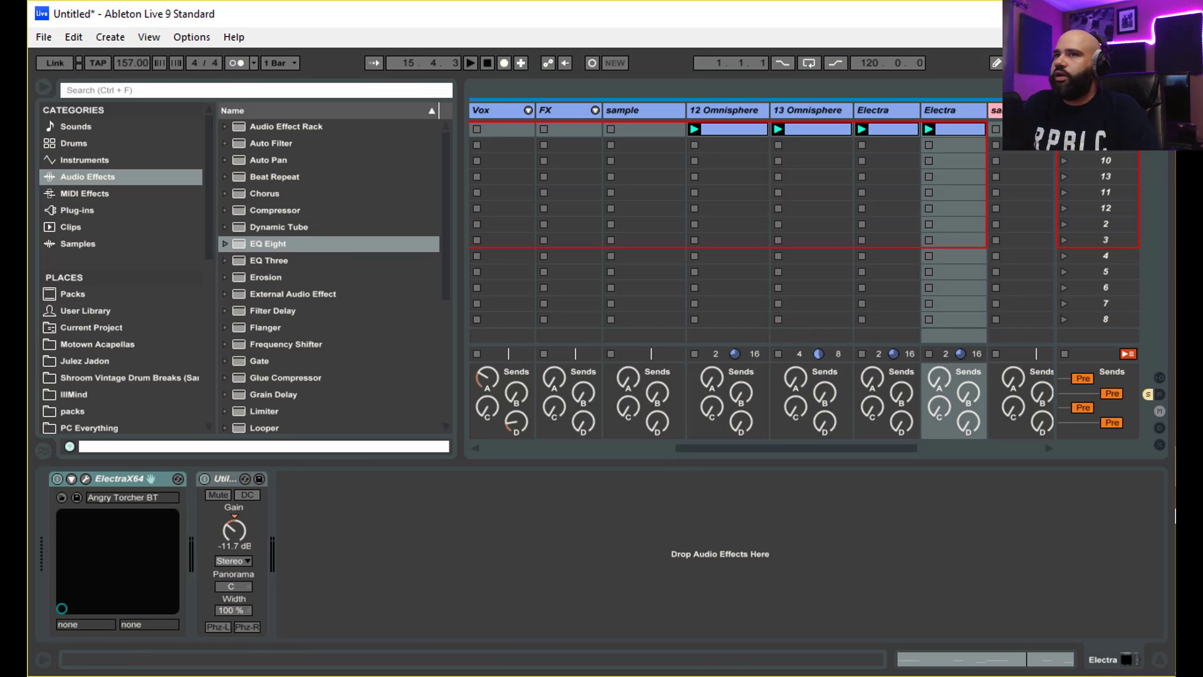
# Step: Add EQ Eight after Utility on the Electra bass and pull its band-8 high cut to about 3.06 kHz
pyautogui.click(86, 480)
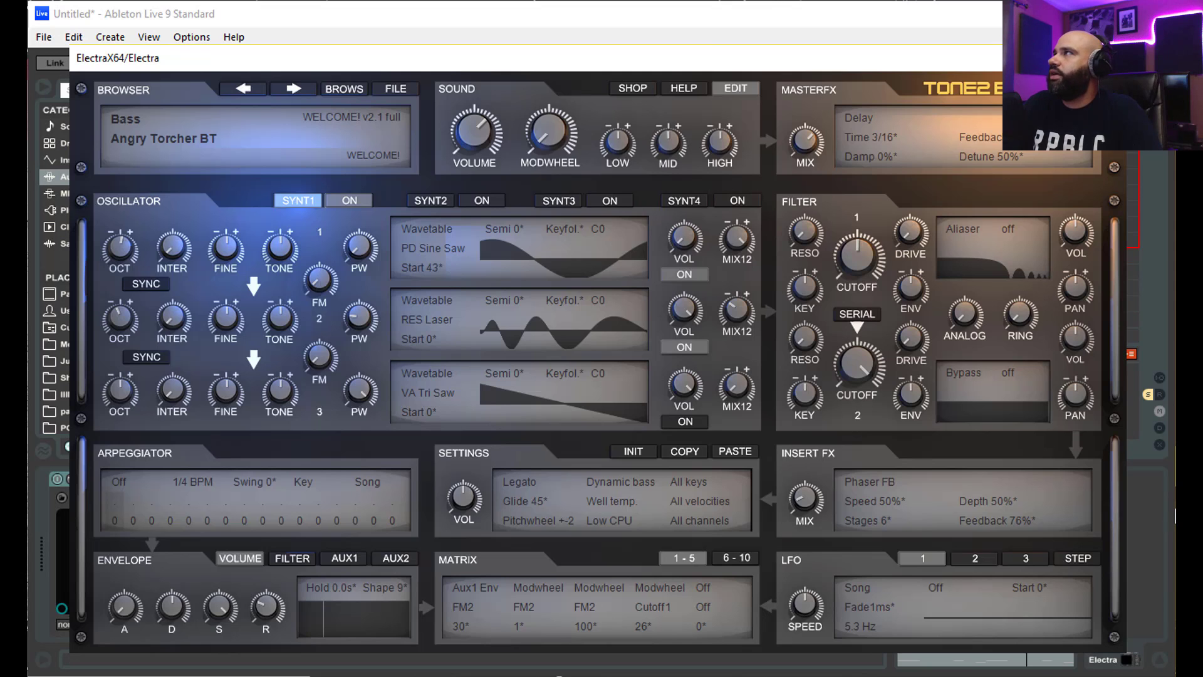
pyautogui.hotkey('ctrl', 'alt', 'p')
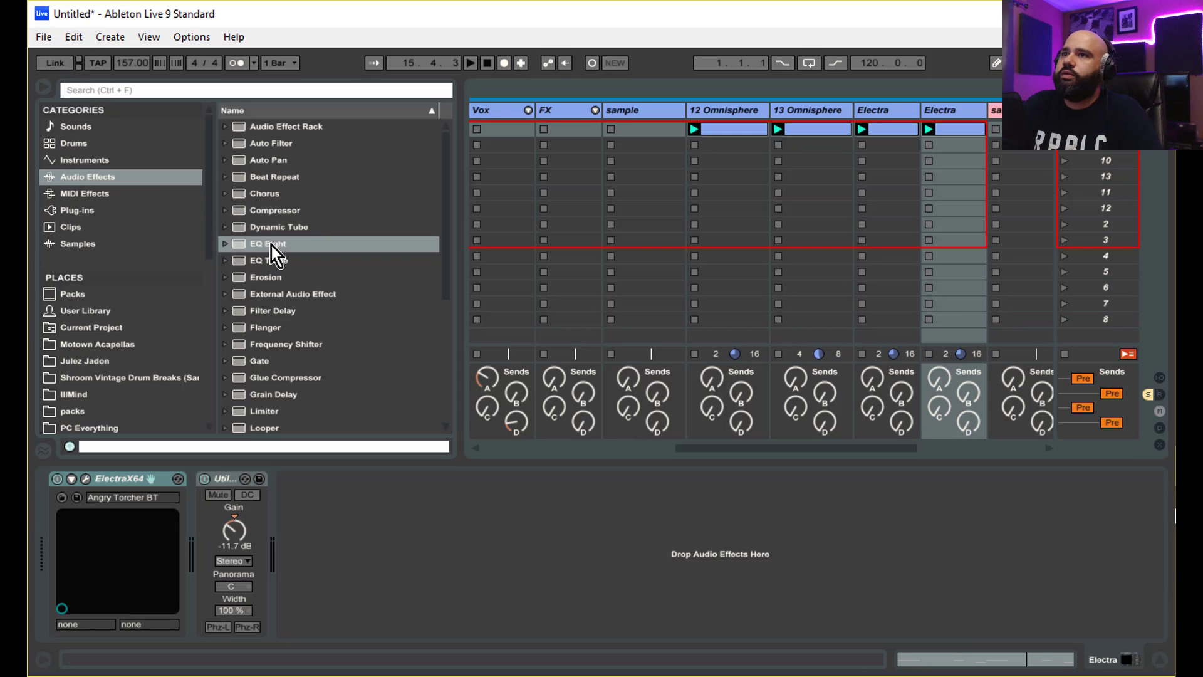
pyautogui.moveTo(270, 247); pyautogui.dragTo(386, 528)
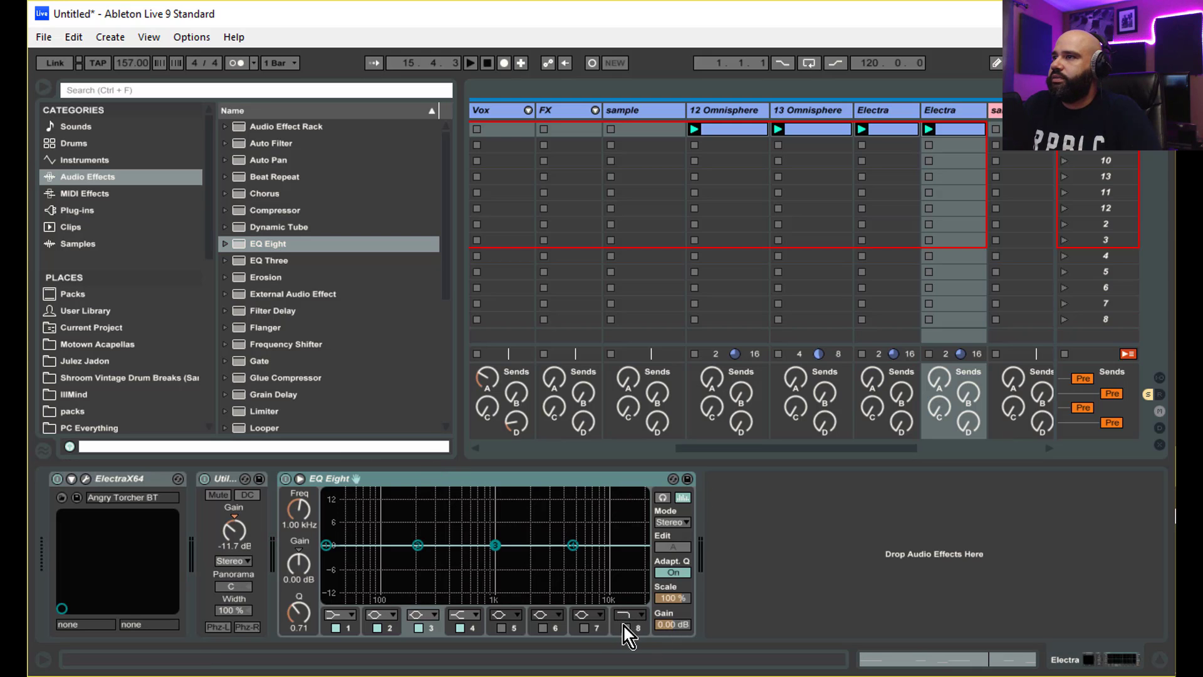
pyautogui.click(625, 628)
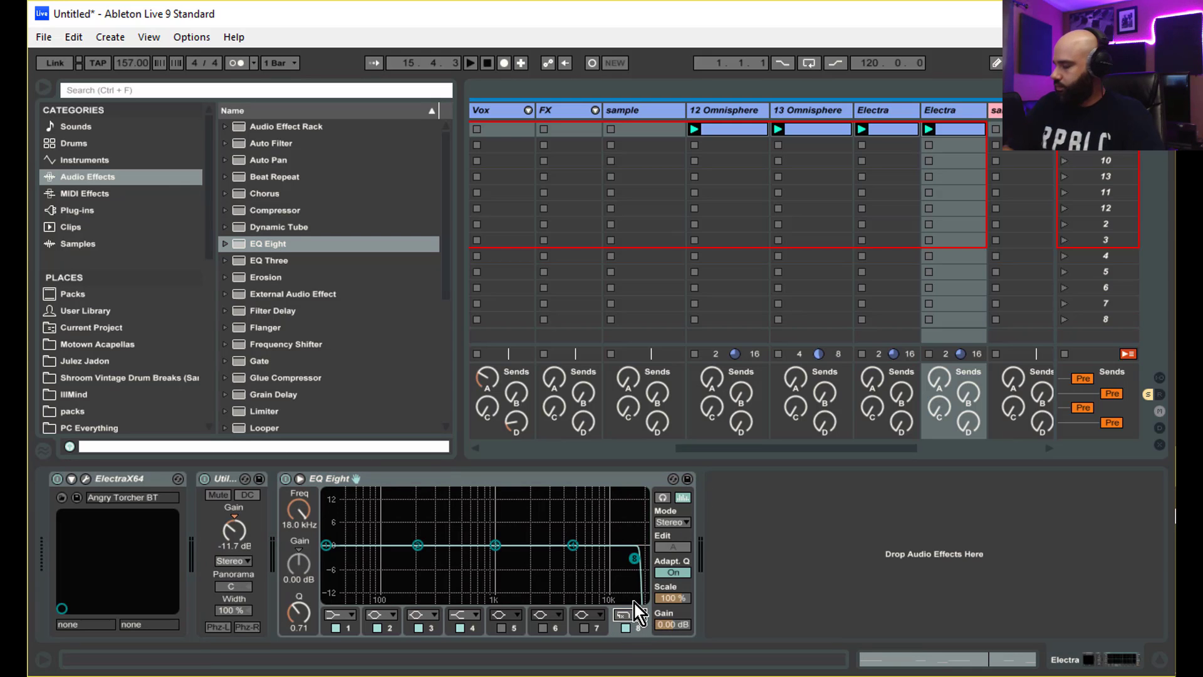
pyautogui.press('space')
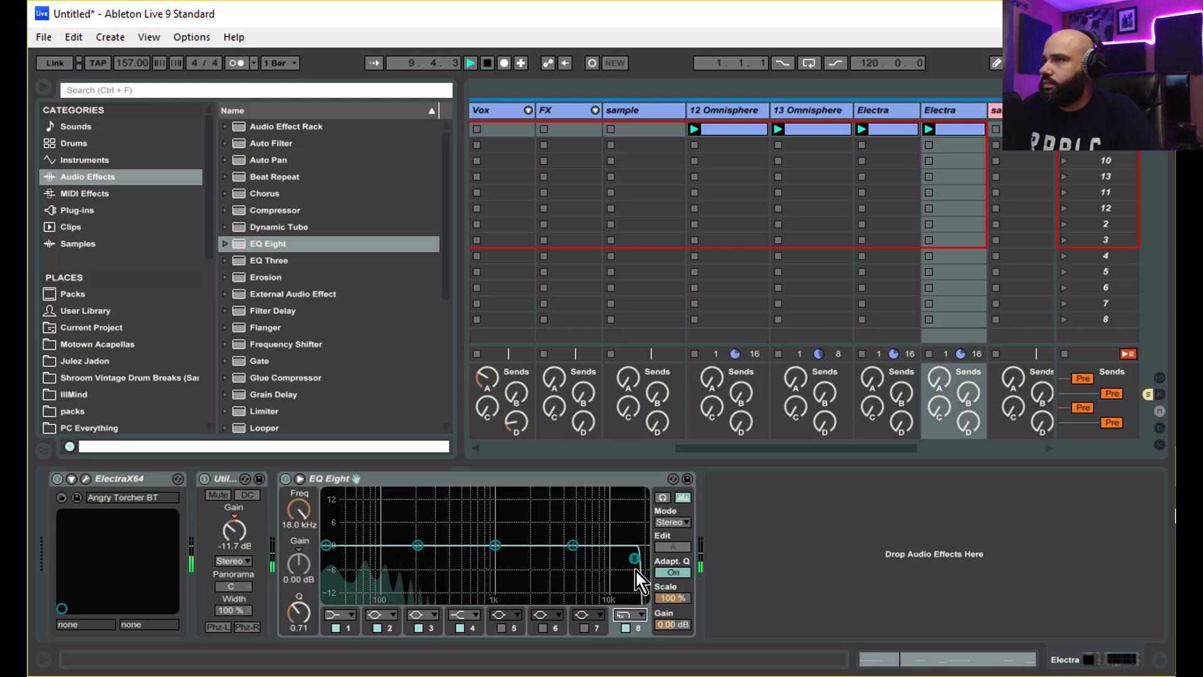
pyautogui.moveTo(635, 558); pyautogui.dragTo(549, 558)
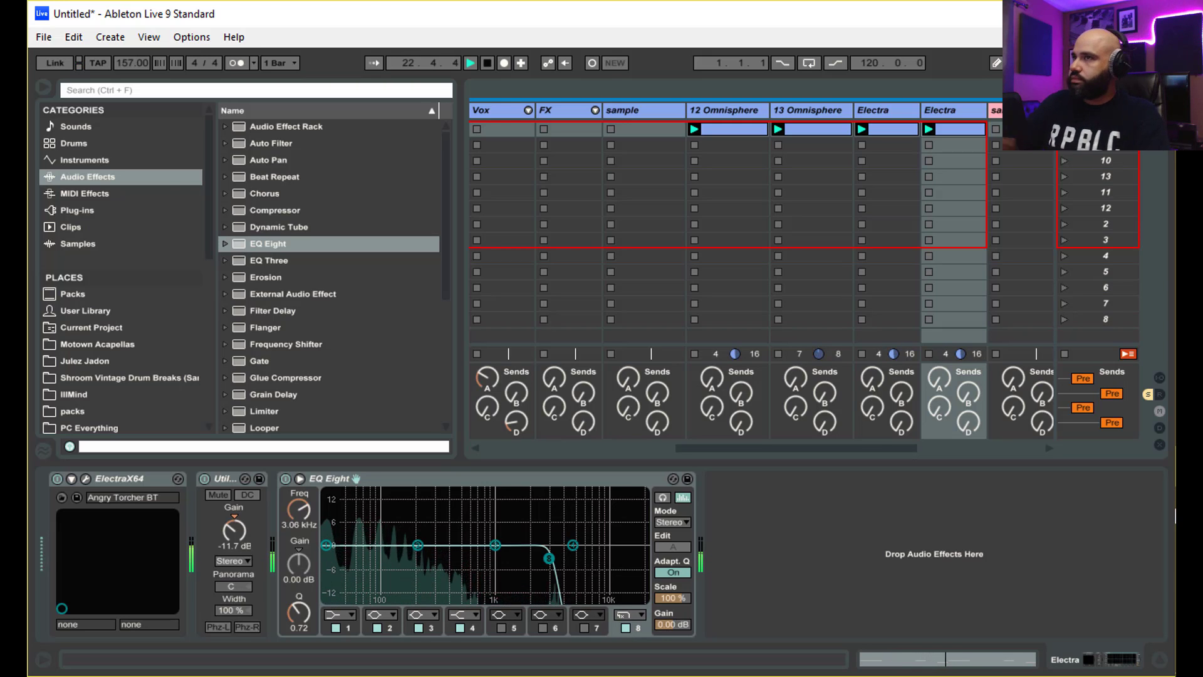
# Step: Stop playback and scroll across the session's drum, pad, lead and bass tracks
pyautogui.press('space')
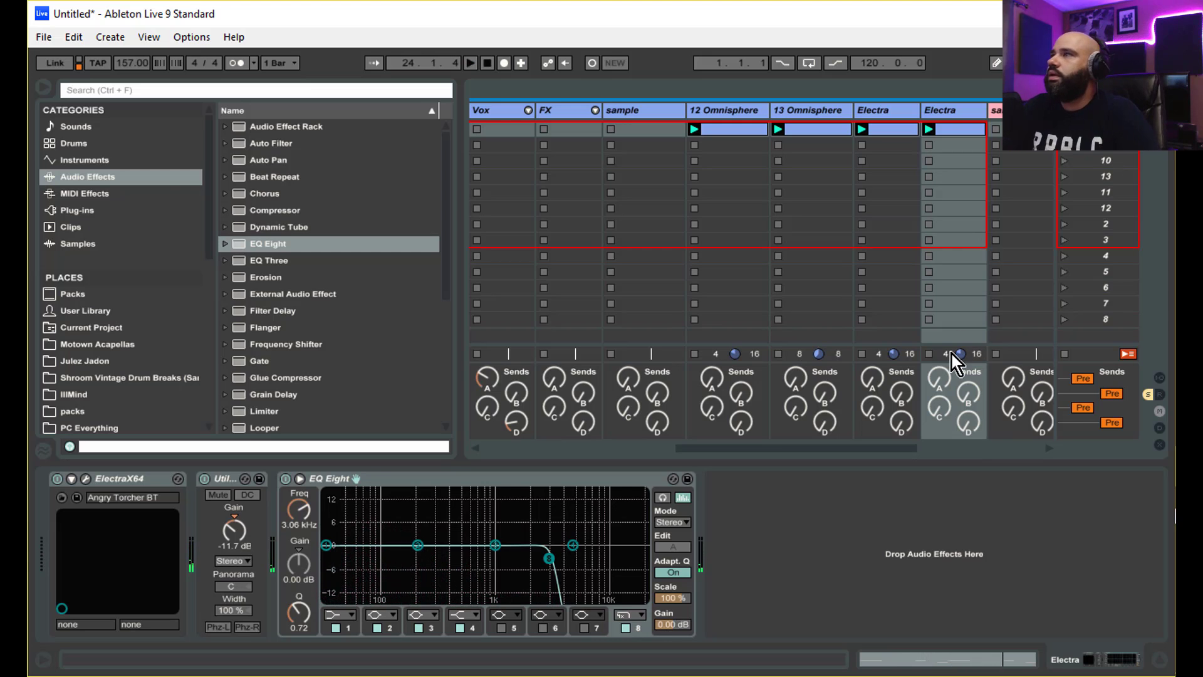
pyautogui.moveTo(759, 453); pyautogui.dragTo(539, 418)
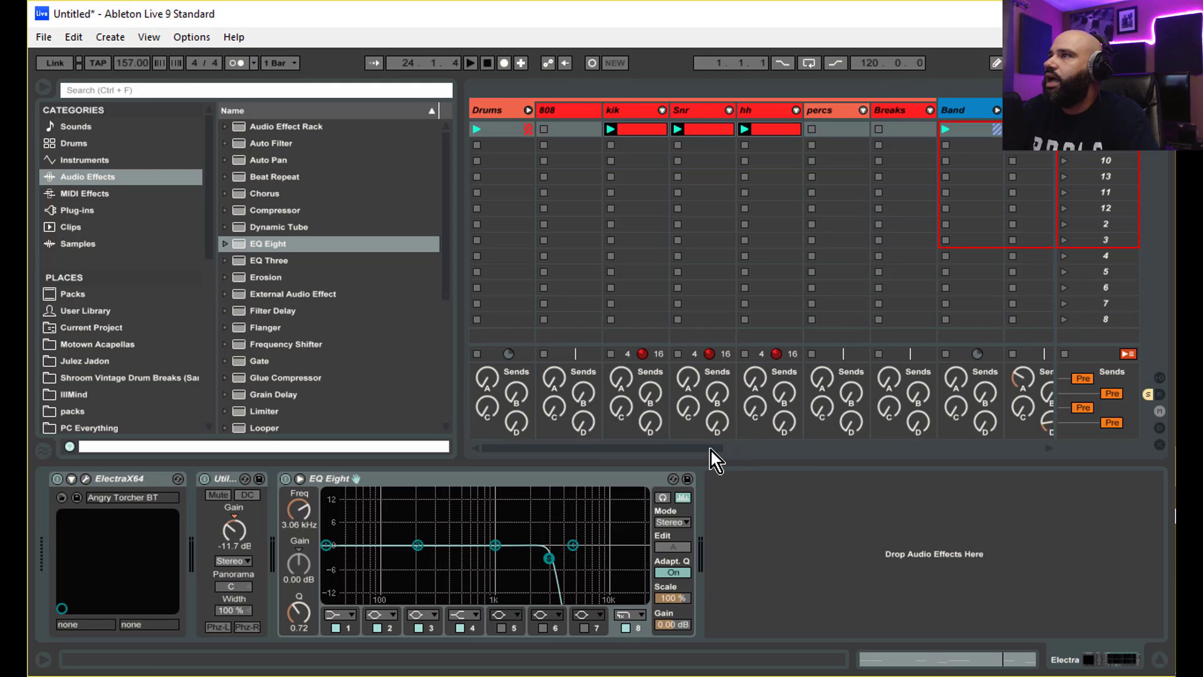
pyautogui.moveTo(712, 451); pyautogui.dragTo(591, 427)
pyautogui.moveTo(697, 469); pyautogui.dragTo(544, 449)
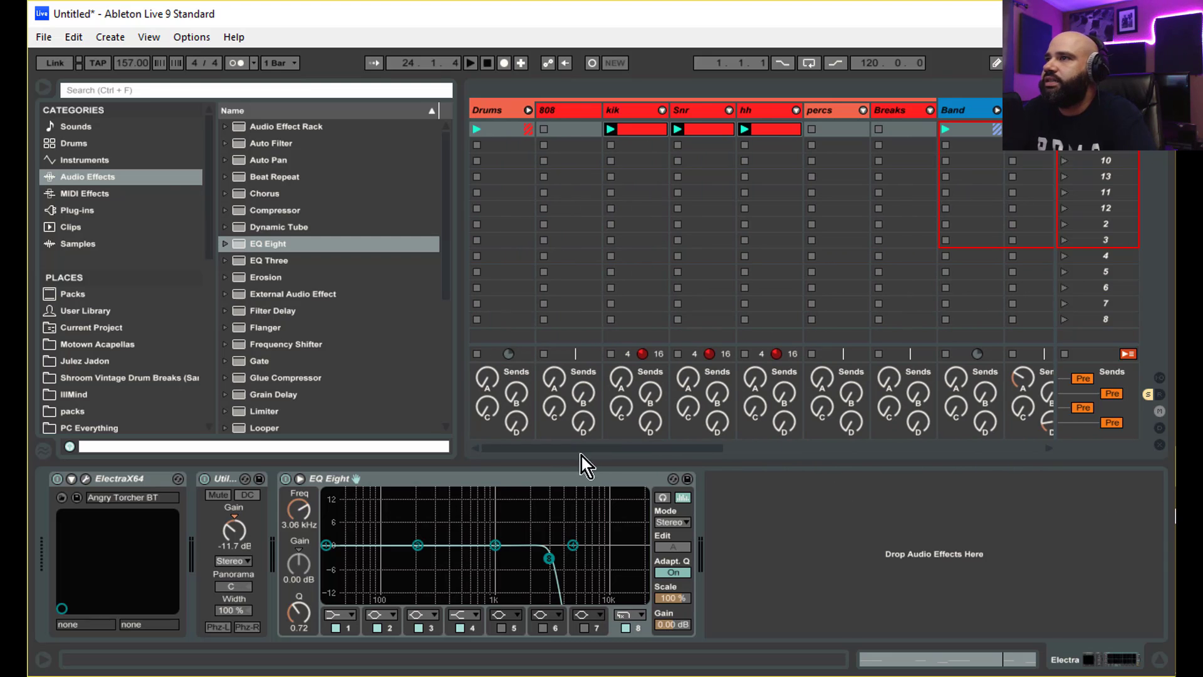
pyautogui.moveTo(650, 456); pyautogui.dragTo(1069, 450)
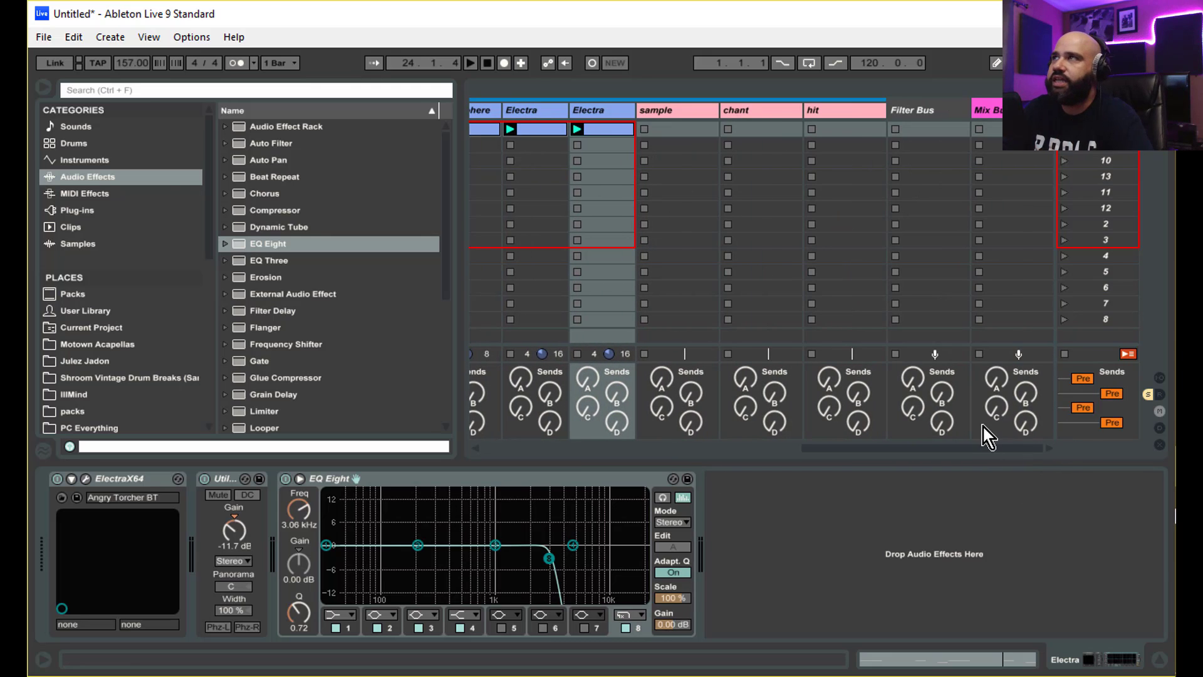
pyautogui.moveTo(848, 444); pyautogui.dragTo(416, 408)
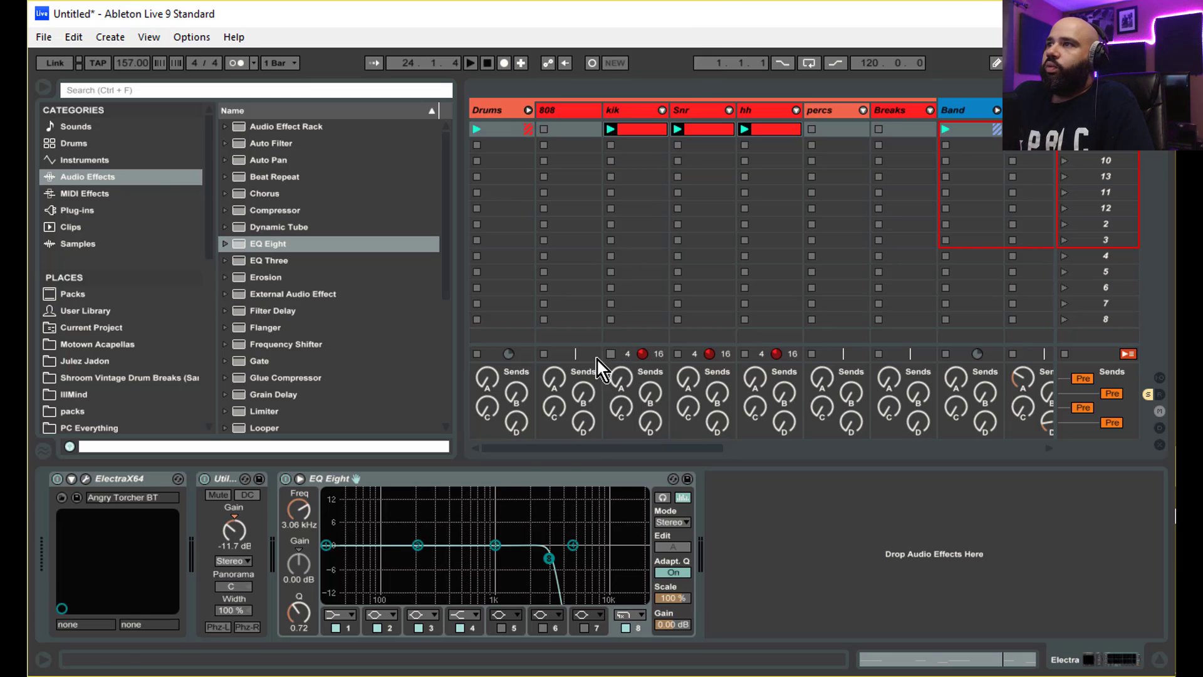
pyautogui.moveTo(540, 449); pyautogui.dragTo(899, 490)
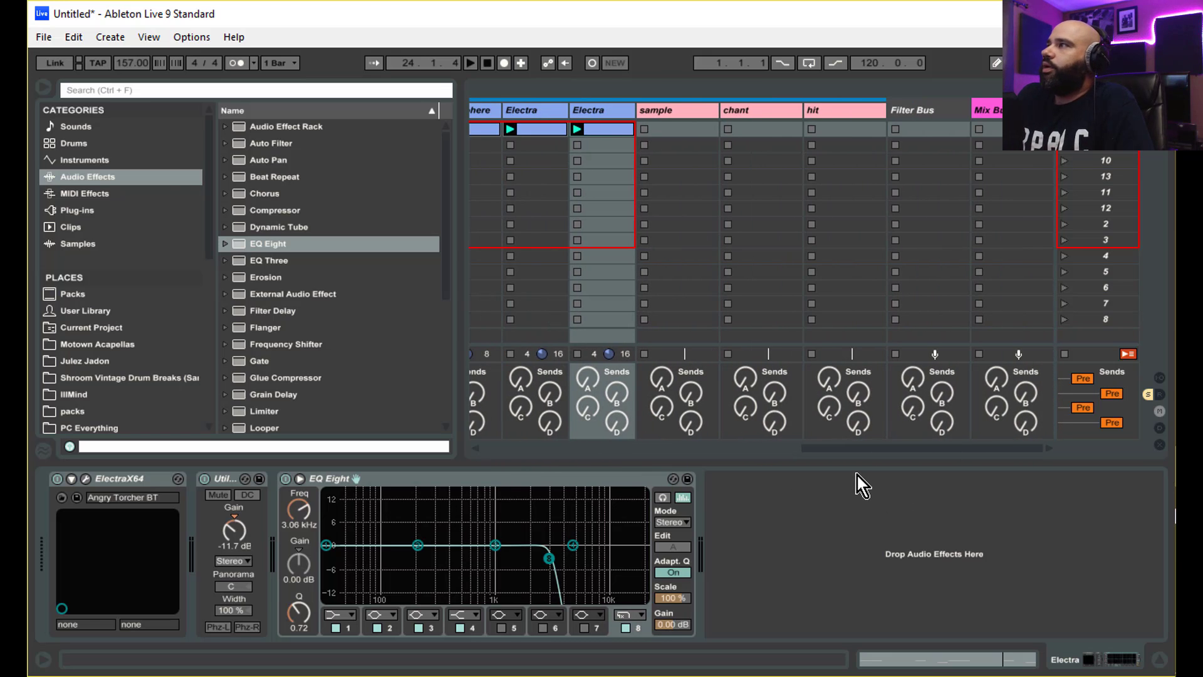
pyautogui.moveTo(882, 446); pyautogui.dragTo(825, 441)
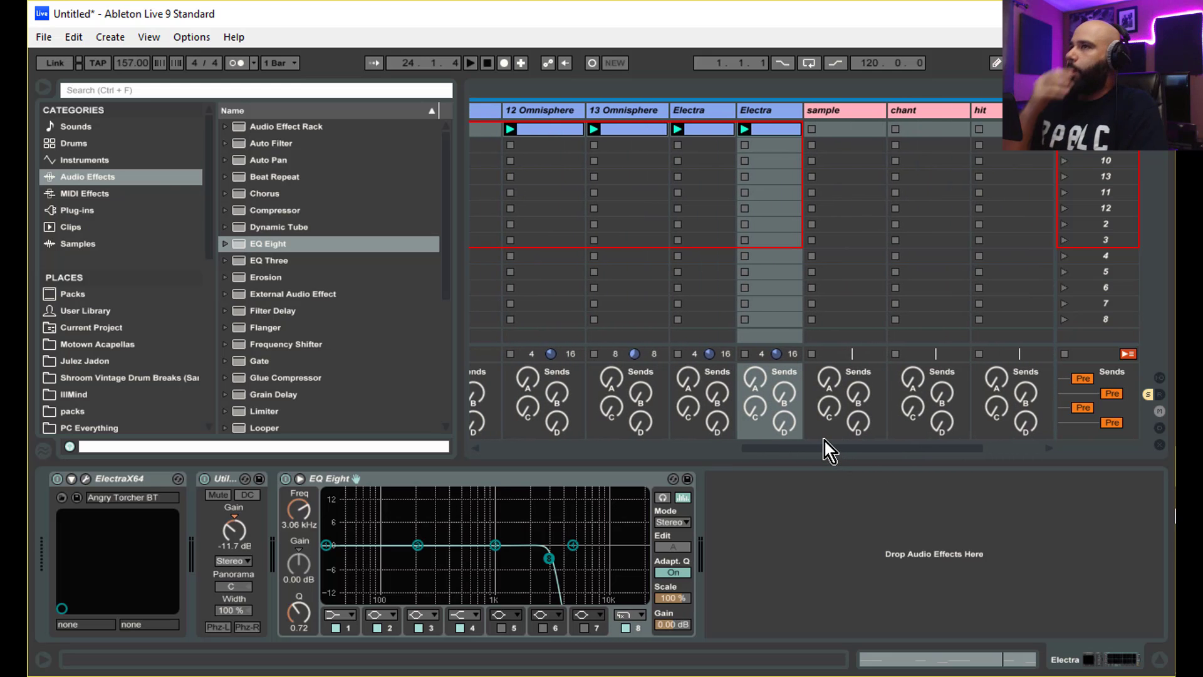